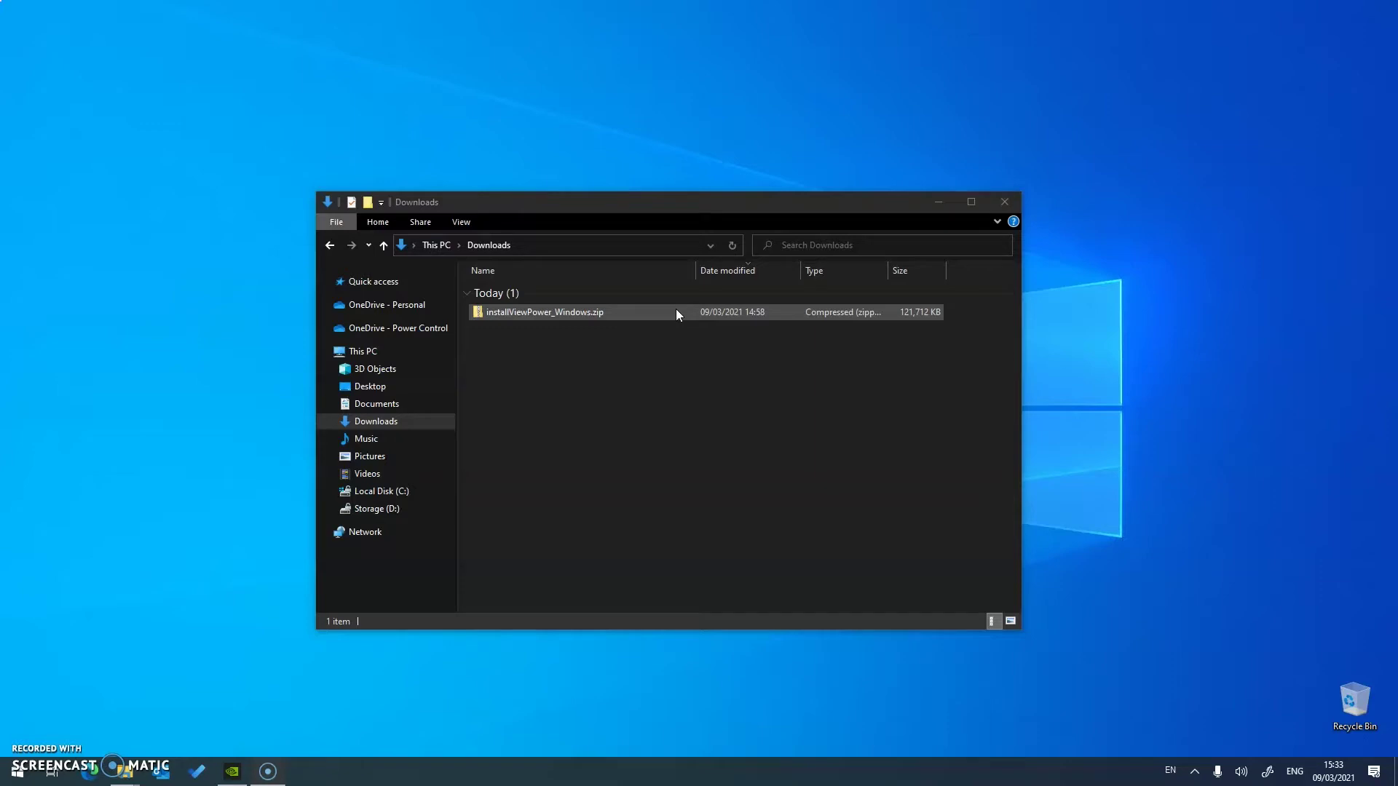
Step: Extract installViewPower_Windows.zip in Downloads to its suggested default folder
{"action": "left_click", "coordinate": [689, 285]}
{"action": "left_click", "coordinate": [658, 373]}
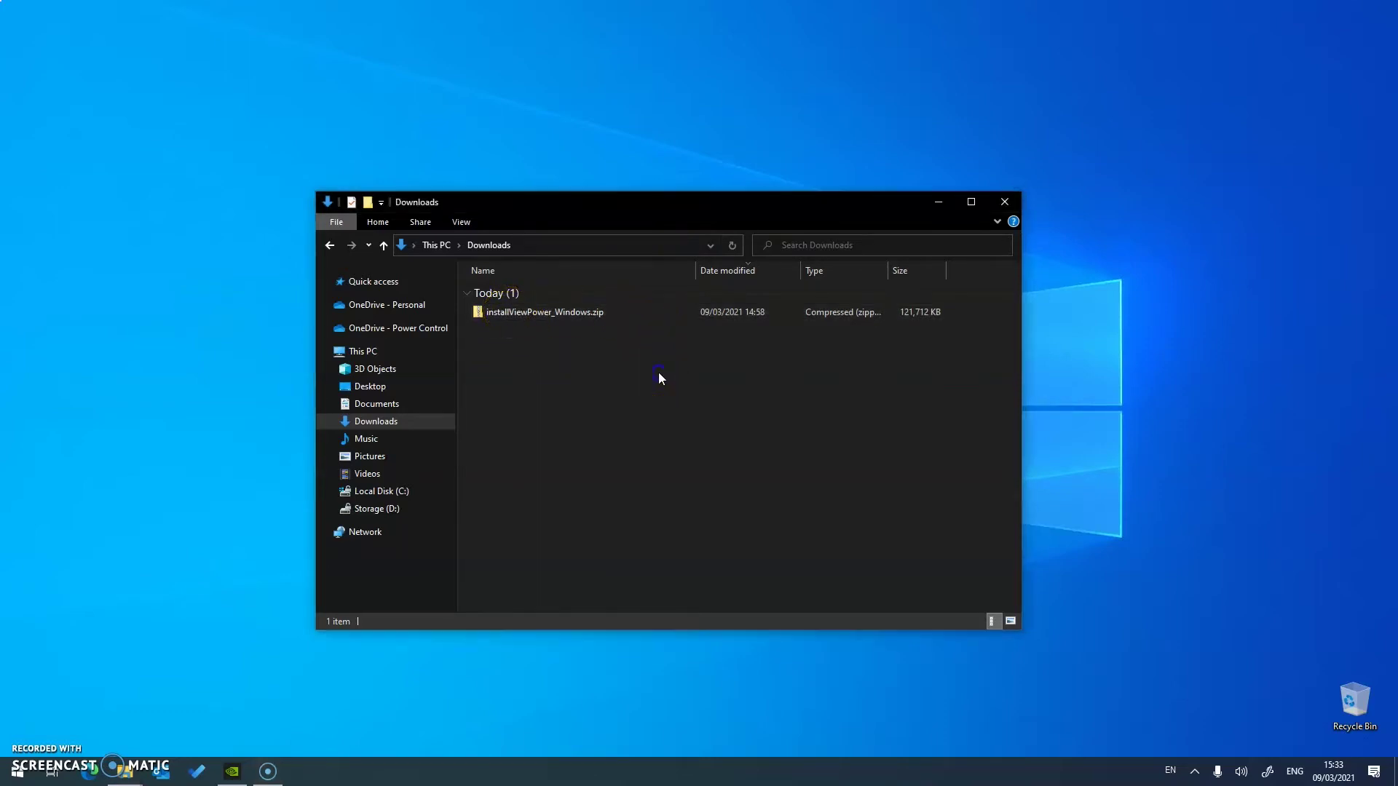
{"action": "right_click", "coordinate": [531, 311]}
{"action": "left_click", "coordinate": [463, 361]}
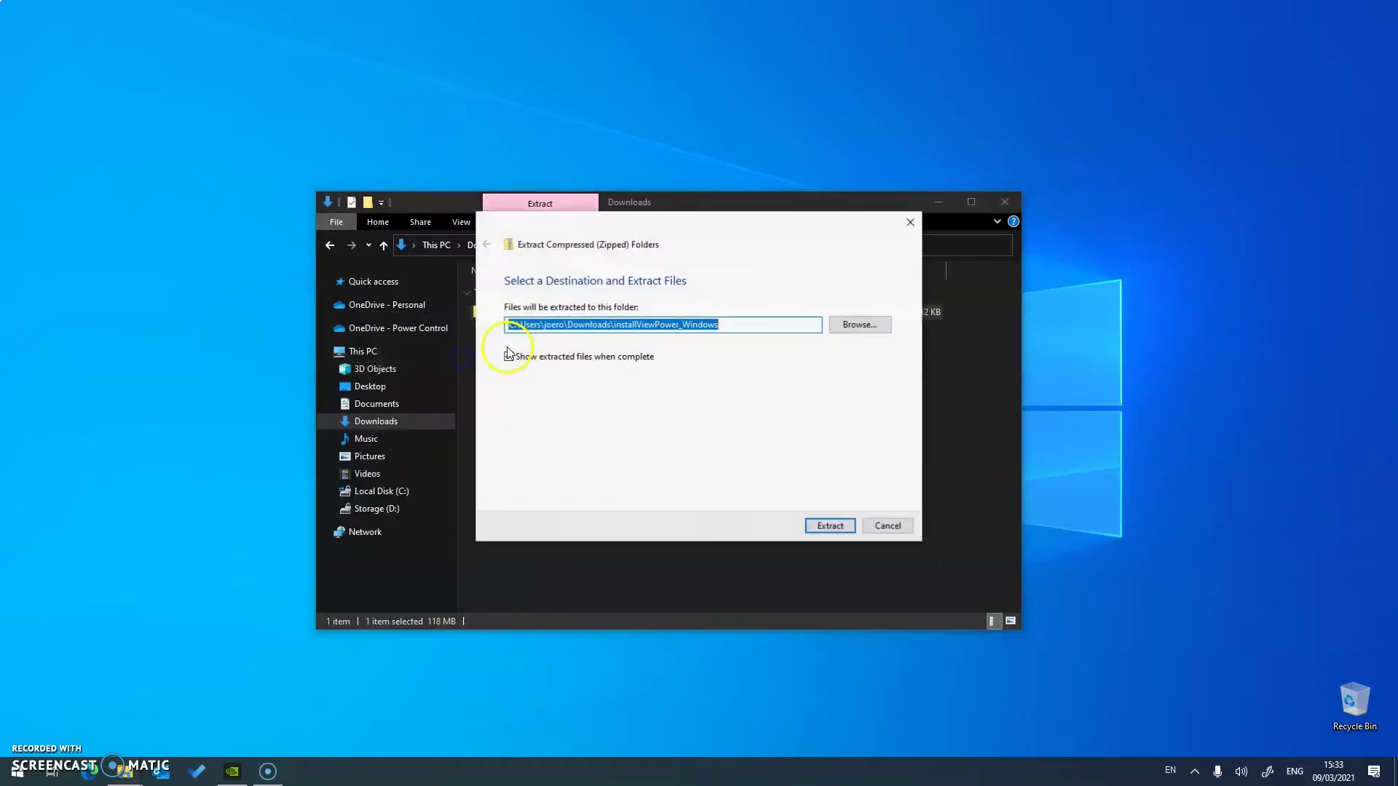
{"action": "key", "text": "Return"}
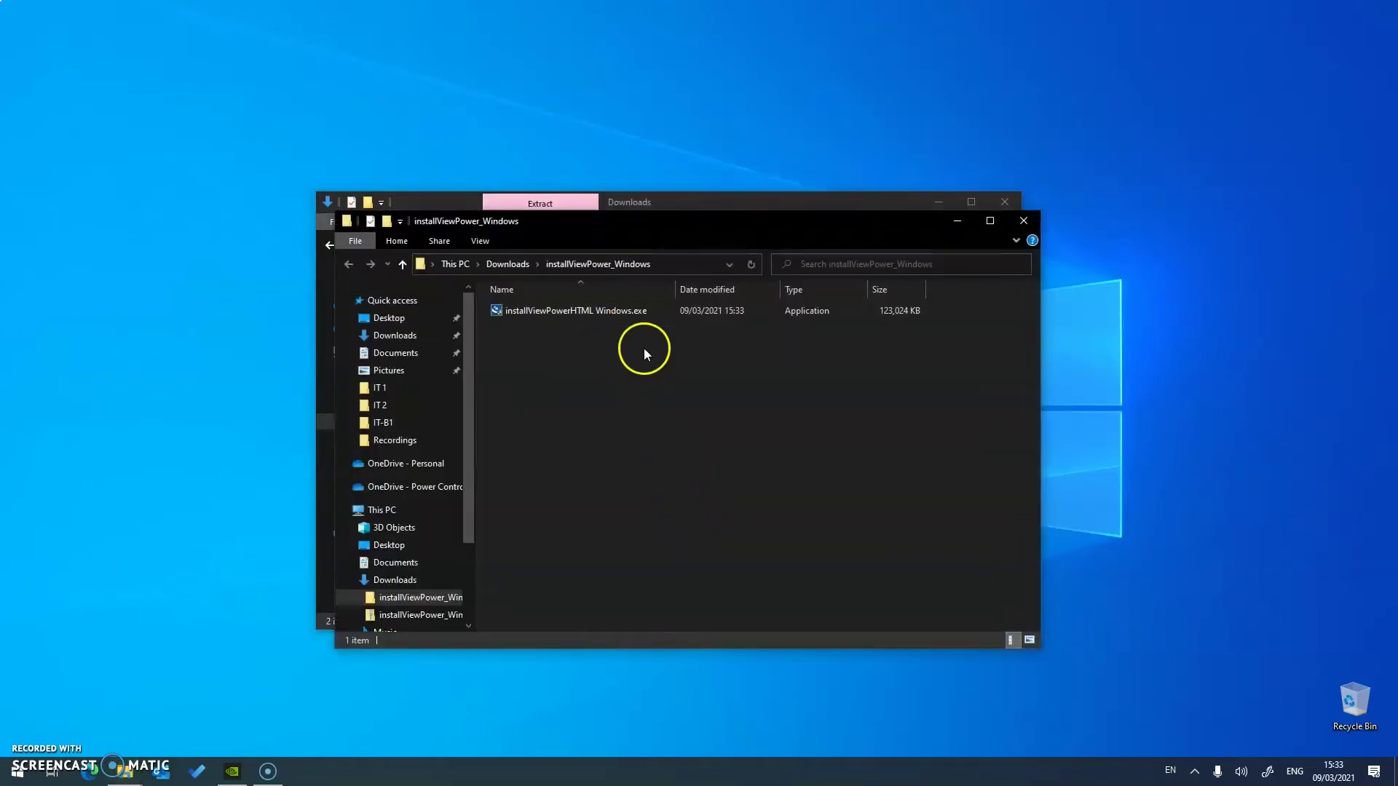
Step: Launch installViewPowerHTML Windows.exe and let it run past the SmartScreen warning
{"action": "double_click", "coordinate": [578, 313]}
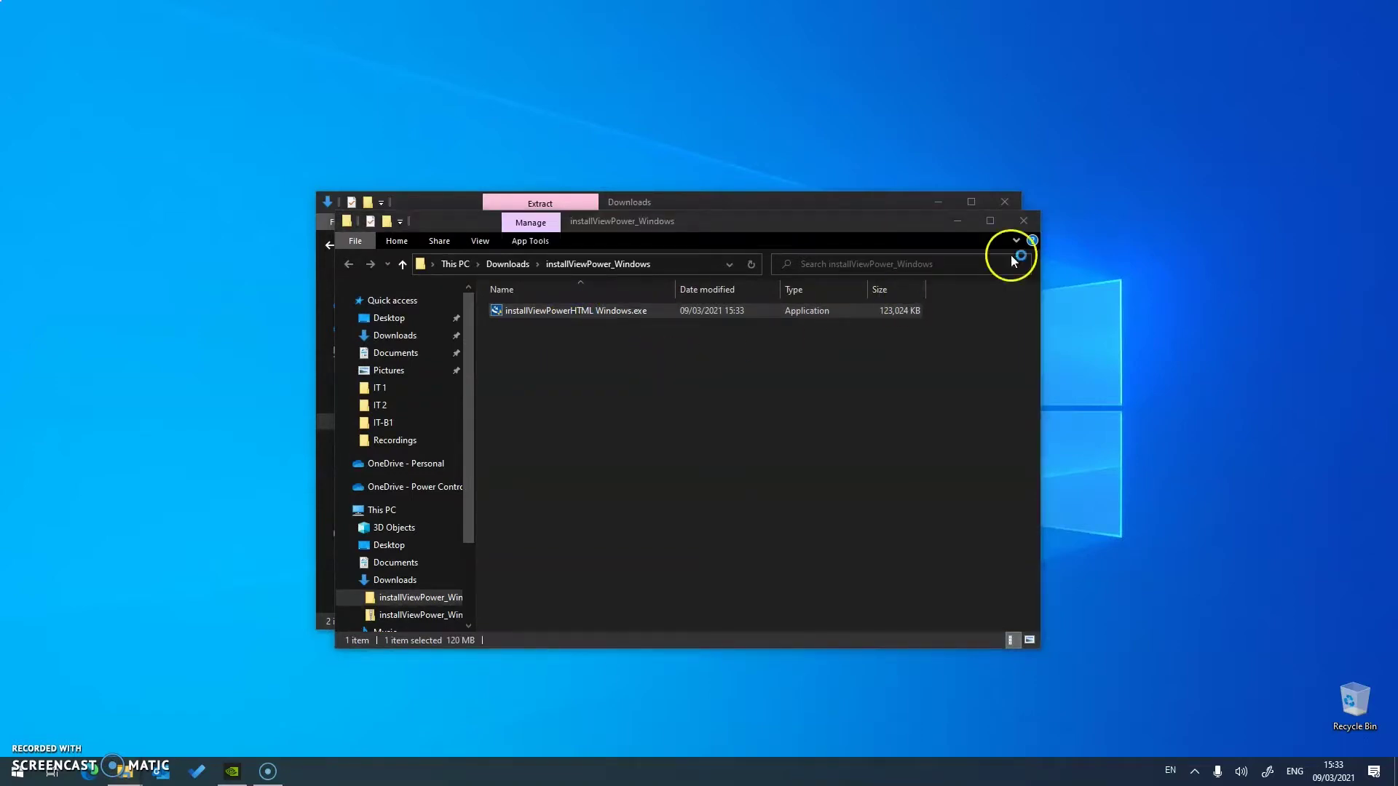
{"action": "left_click", "coordinate": [1009, 199]}
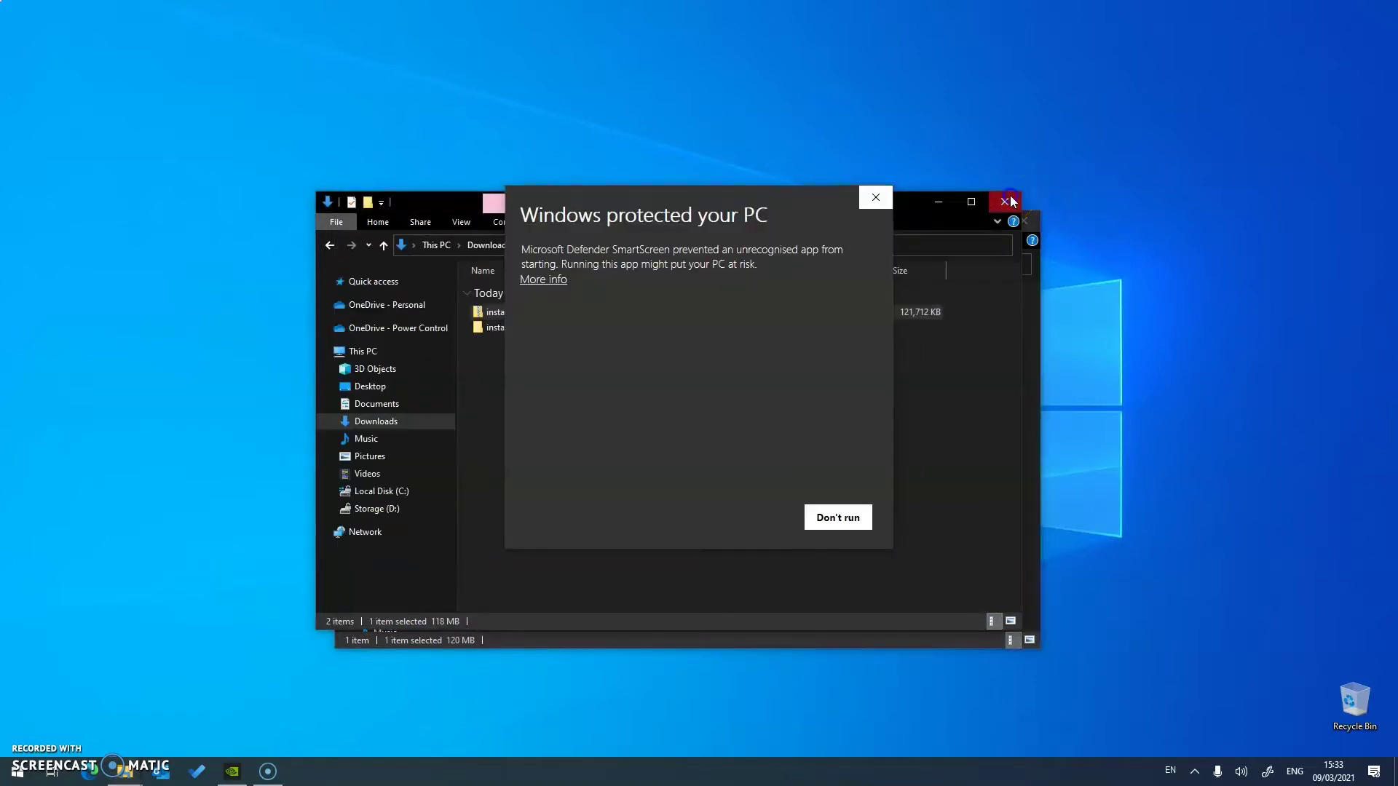
{"action": "left_click", "coordinate": [540, 279]}
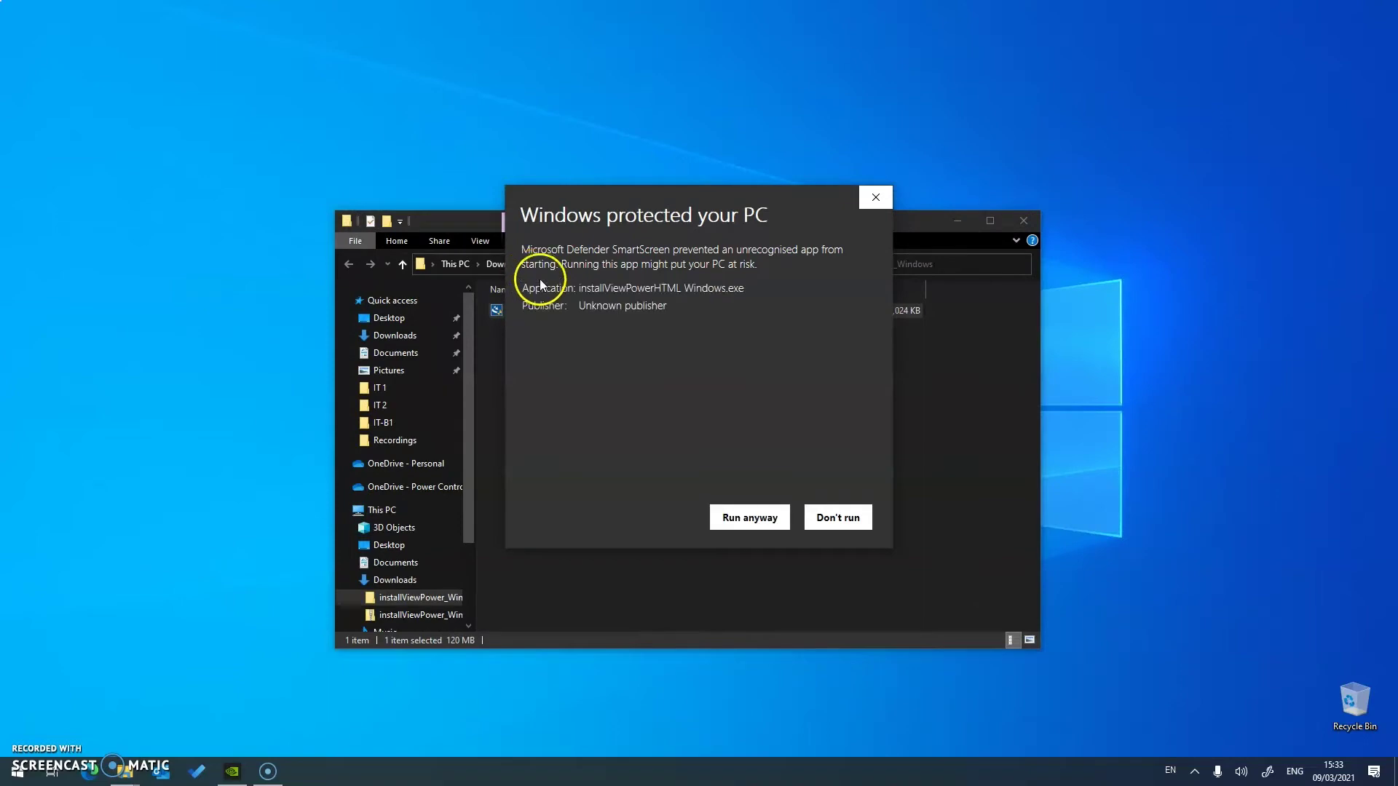
{"action": "left_click", "coordinate": [747, 520]}
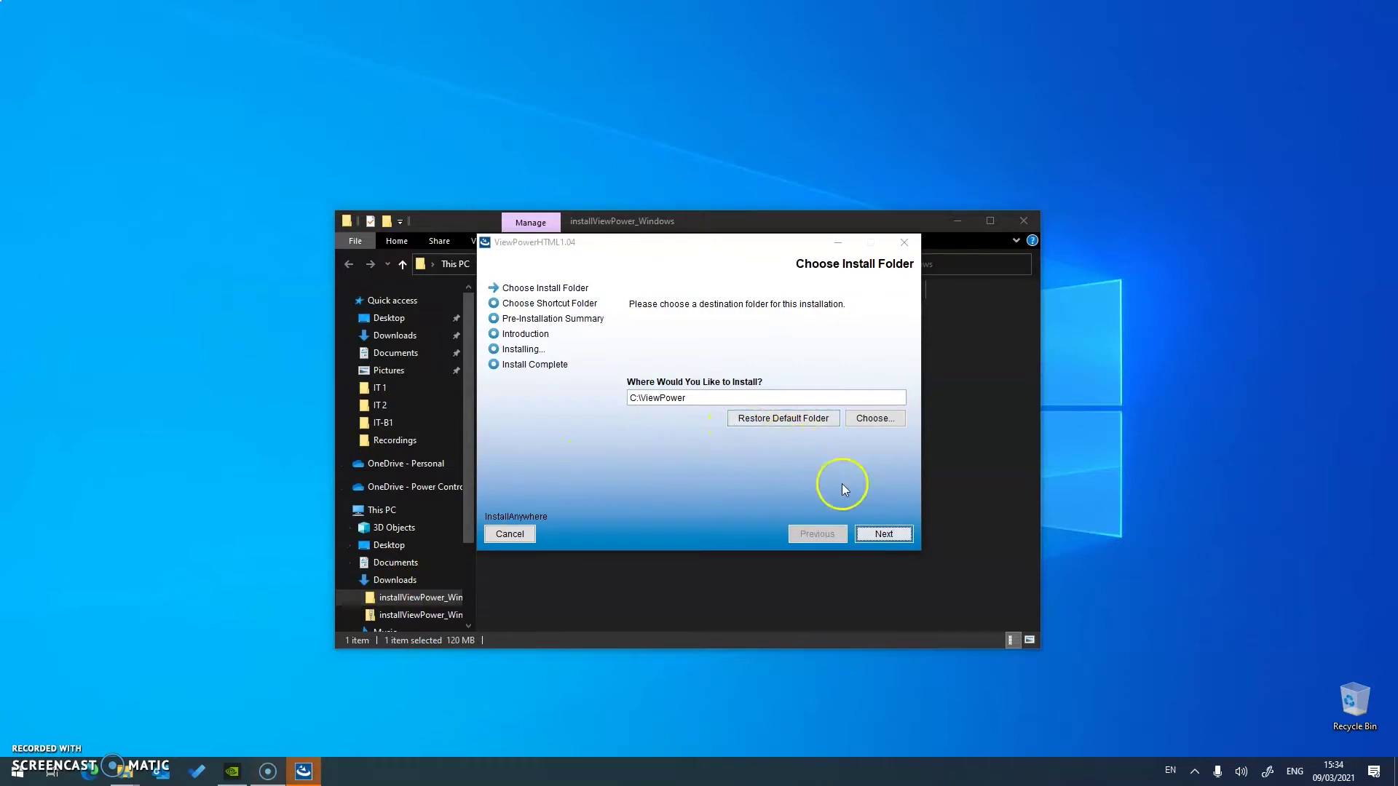
Step: Install ViewPower to C:\ViewPower with the default shortcut folder, then close the finished installer
{"action": "left_click", "coordinate": [884, 536]}
{"action": "left_click", "coordinate": [884, 535]}
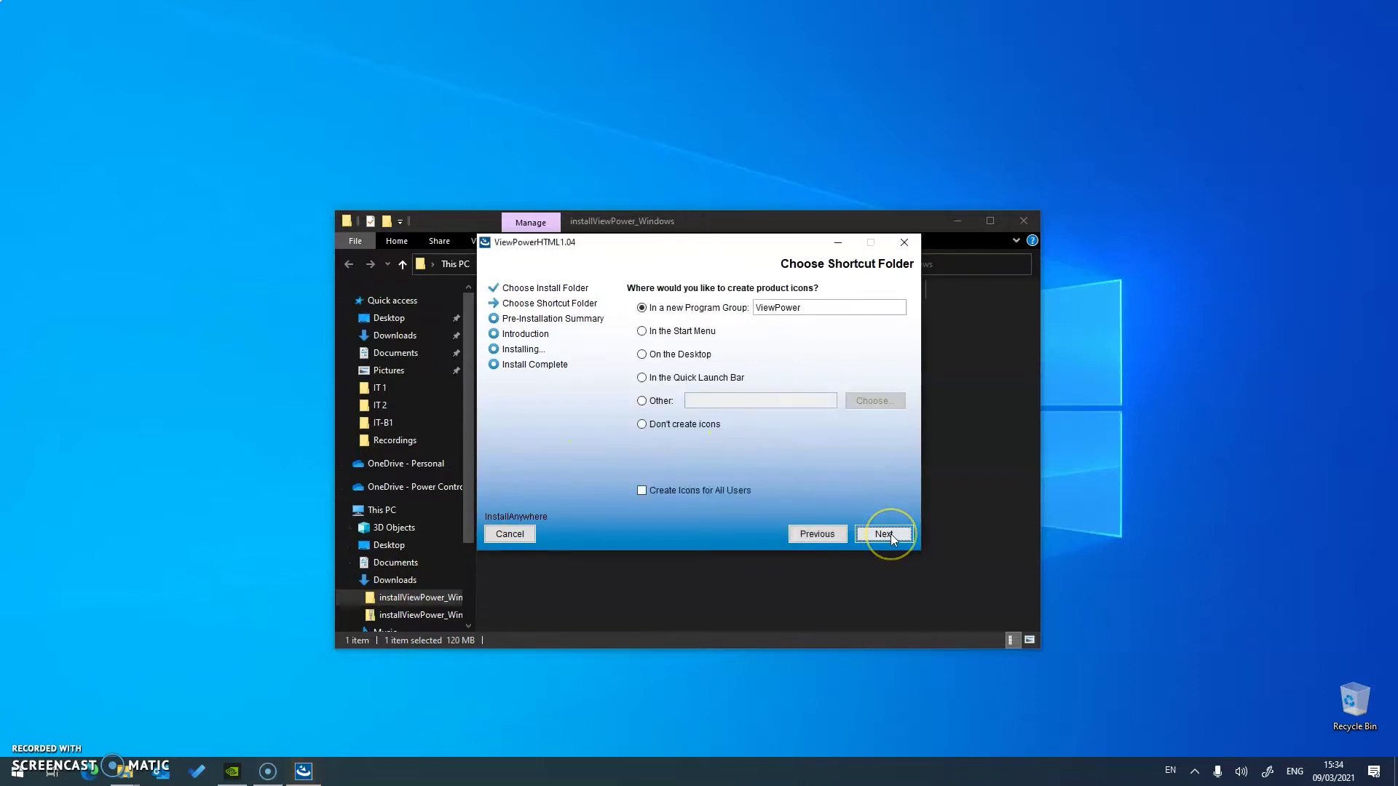
{"action": "left_click", "coordinate": [890, 534]}
{"action": "left_click", "coordinate": [890, 534]}
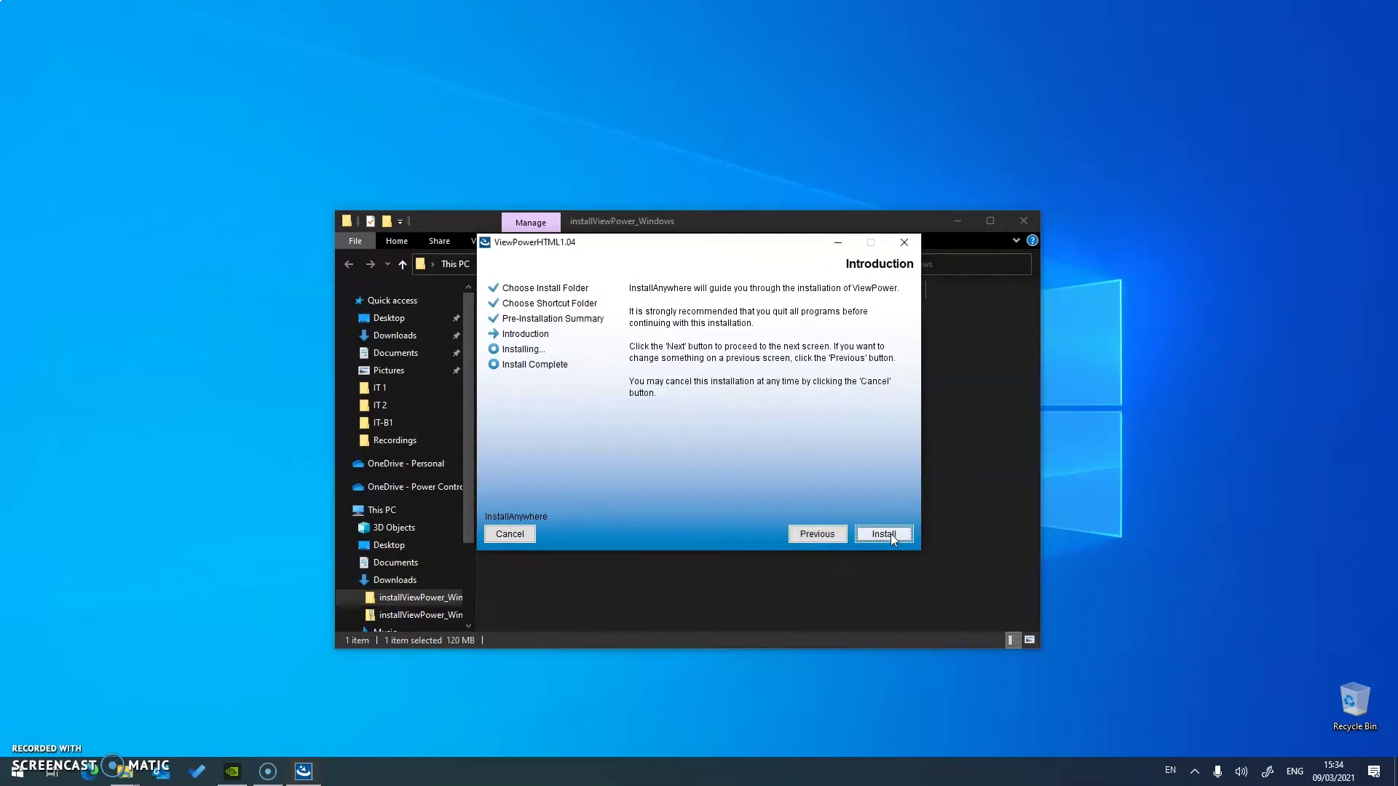
{"action": "left_click", "coordinate": [884, 535]}
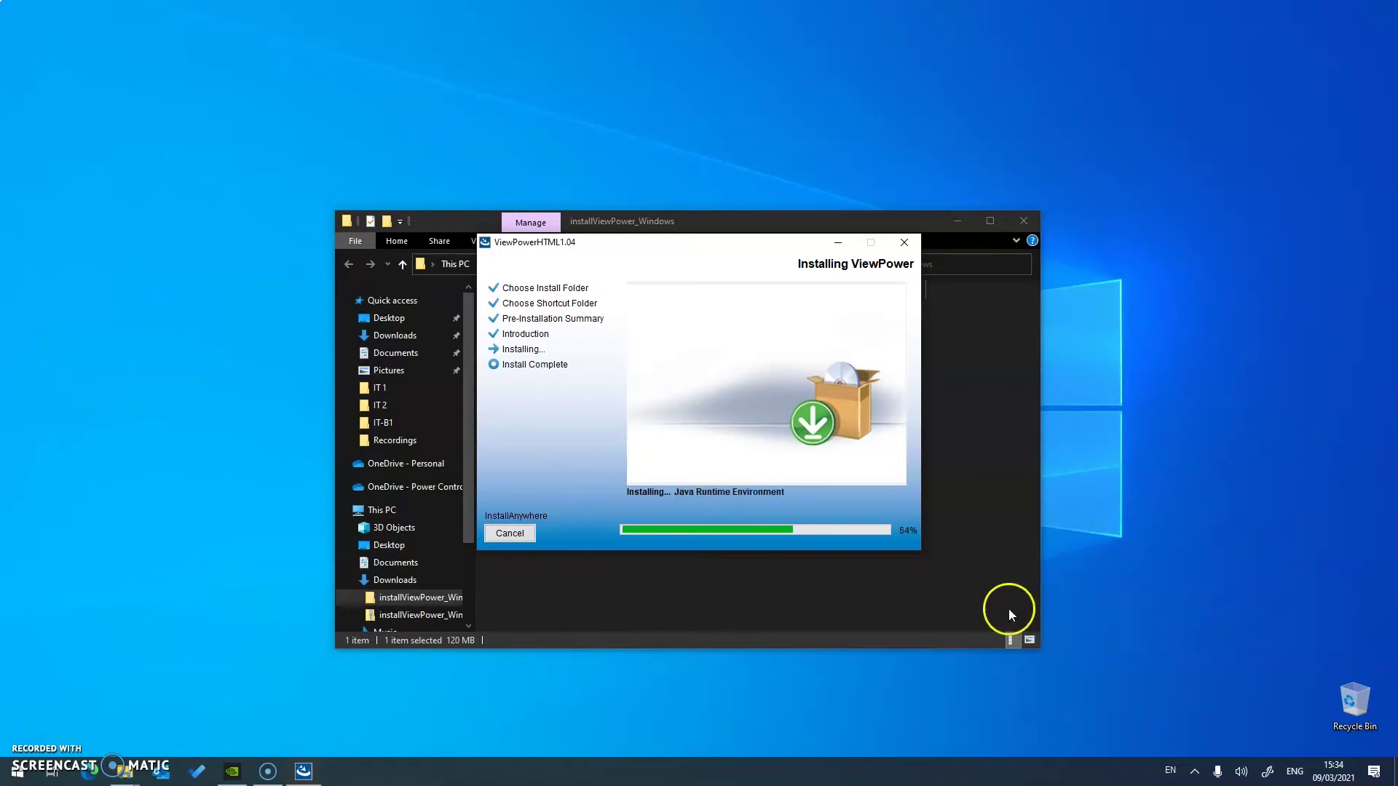
{"action": "left_click", "coordinate": [1021, 219]}
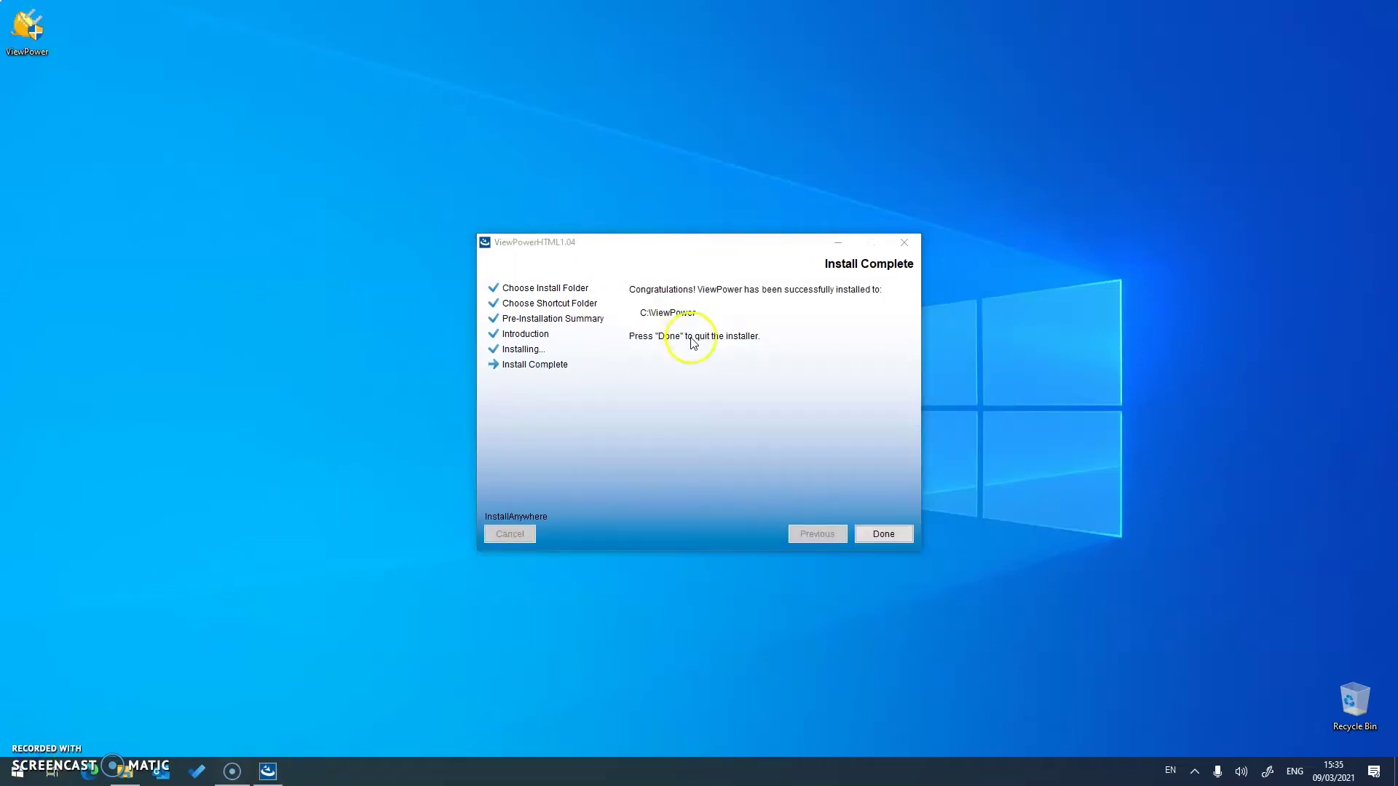
{"action": "left_click", "coordinate": [884, 533]}
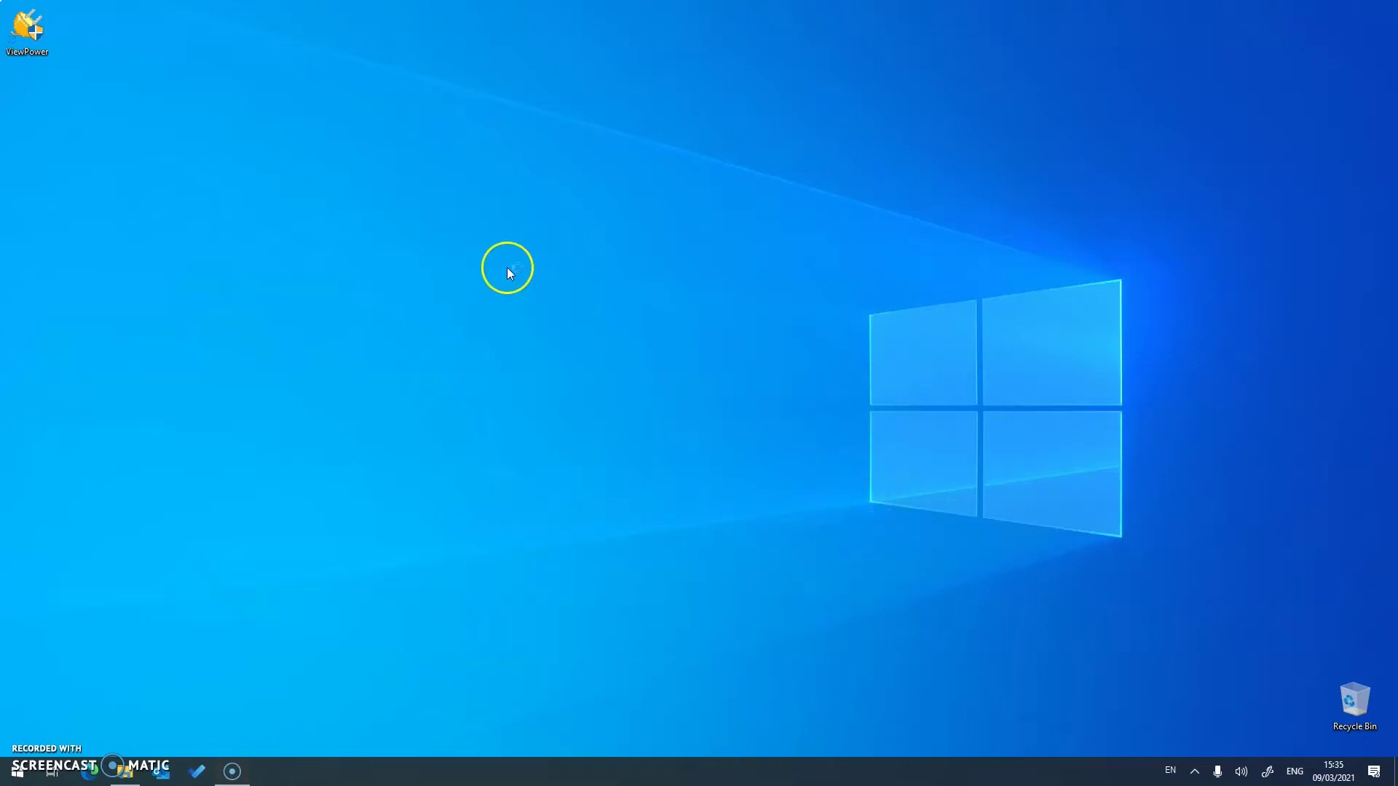
Step: Launch ViewPower from its desktop shortcut and reveal the hidden tray icons
{"action": "double_click", "coordinate": [35, 34]}
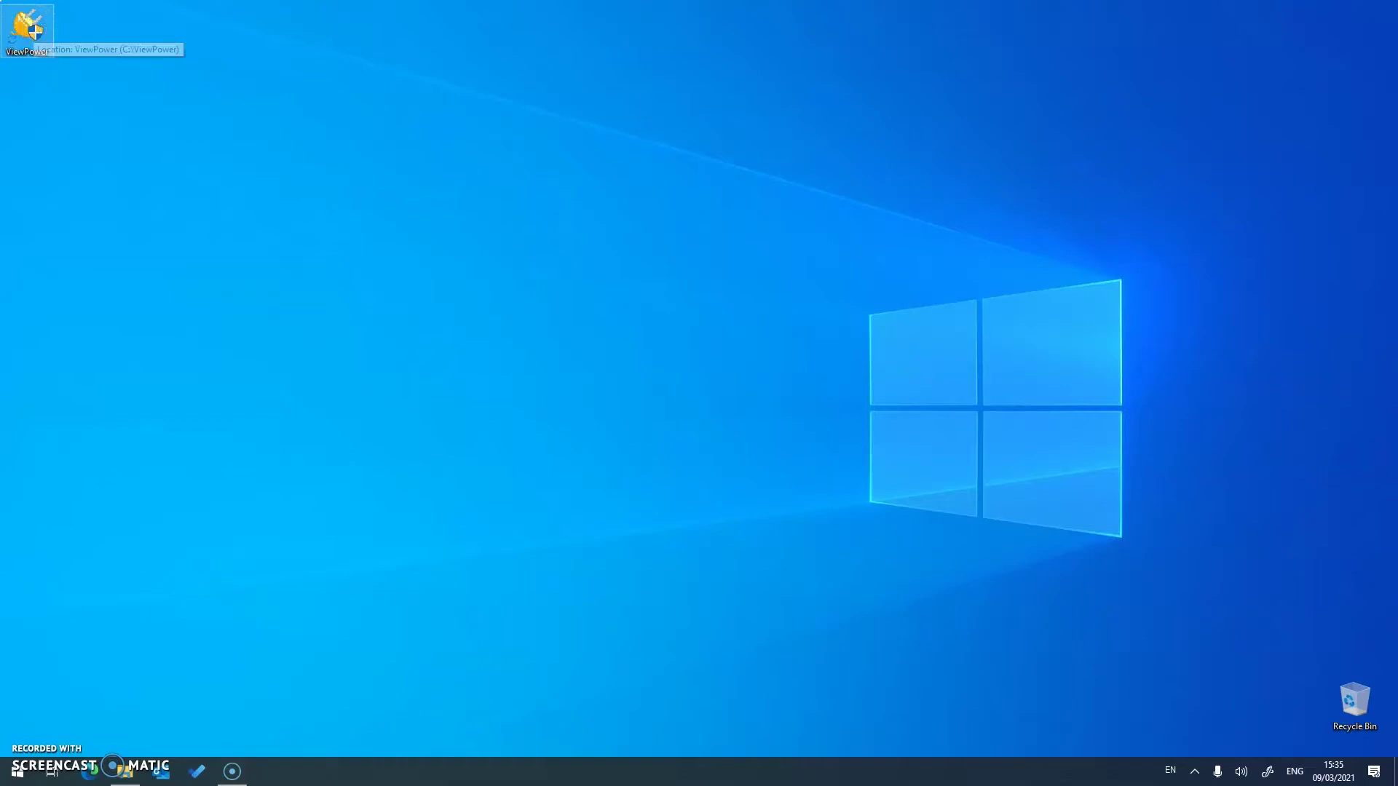
{"action": "left_click", "coordinate": [664, 496]}
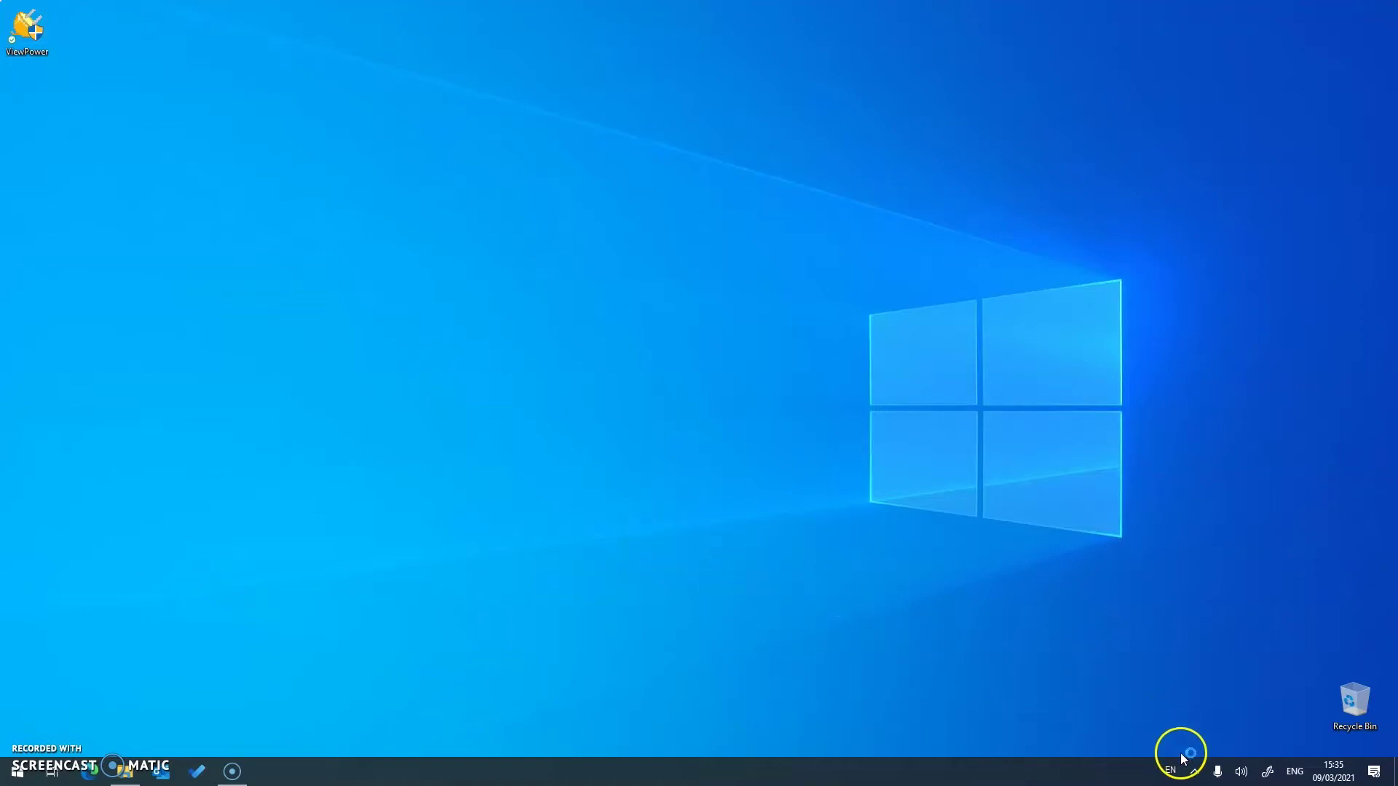
{"action": "left_click", "coordinate": [1195, 771]}
Step: Reopen the ViewPower web console from the tray after the refused connection
{"action": "left_click", "coordinate": [1165, 742]}
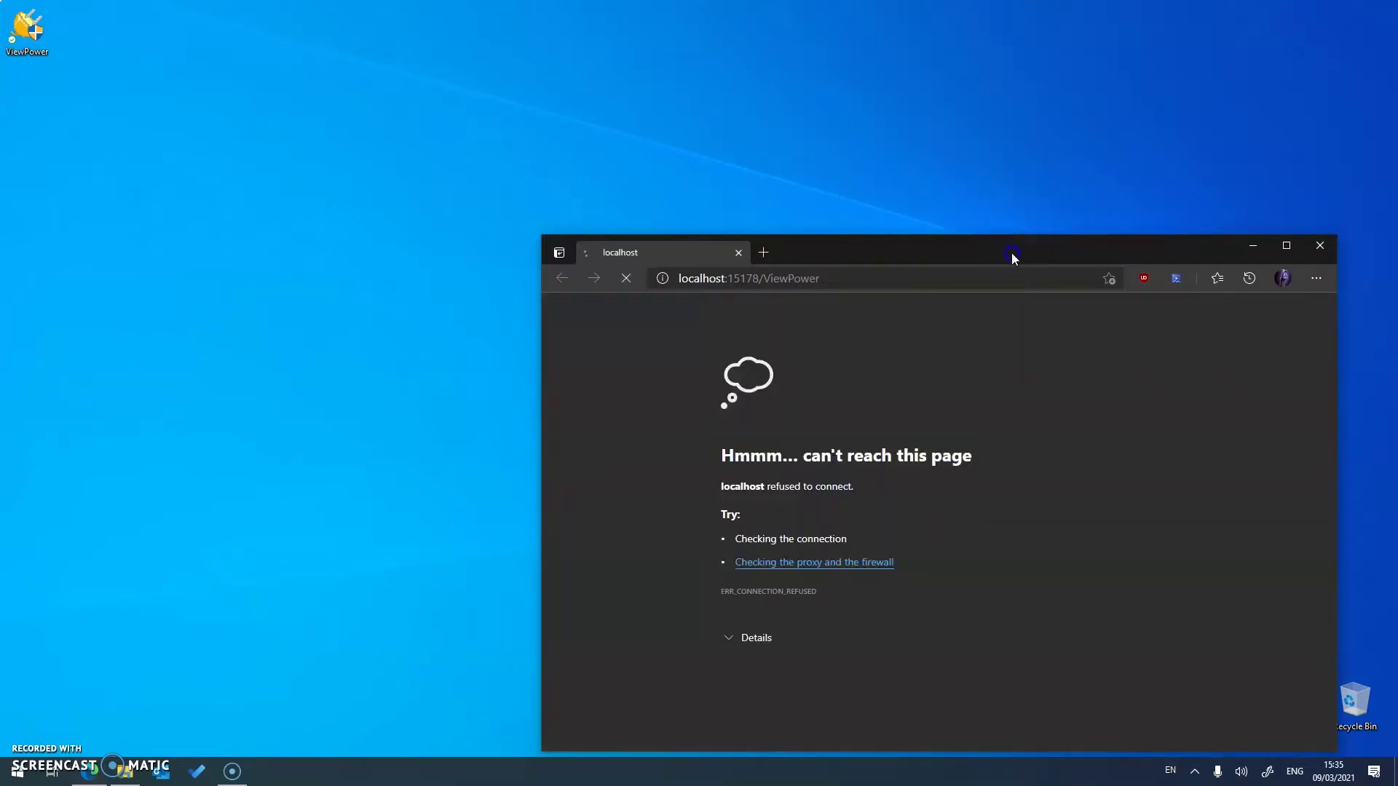
{"action": "left_click_drag", "start_coordinate": [1011, 252], "coordinate": [775, 142]}
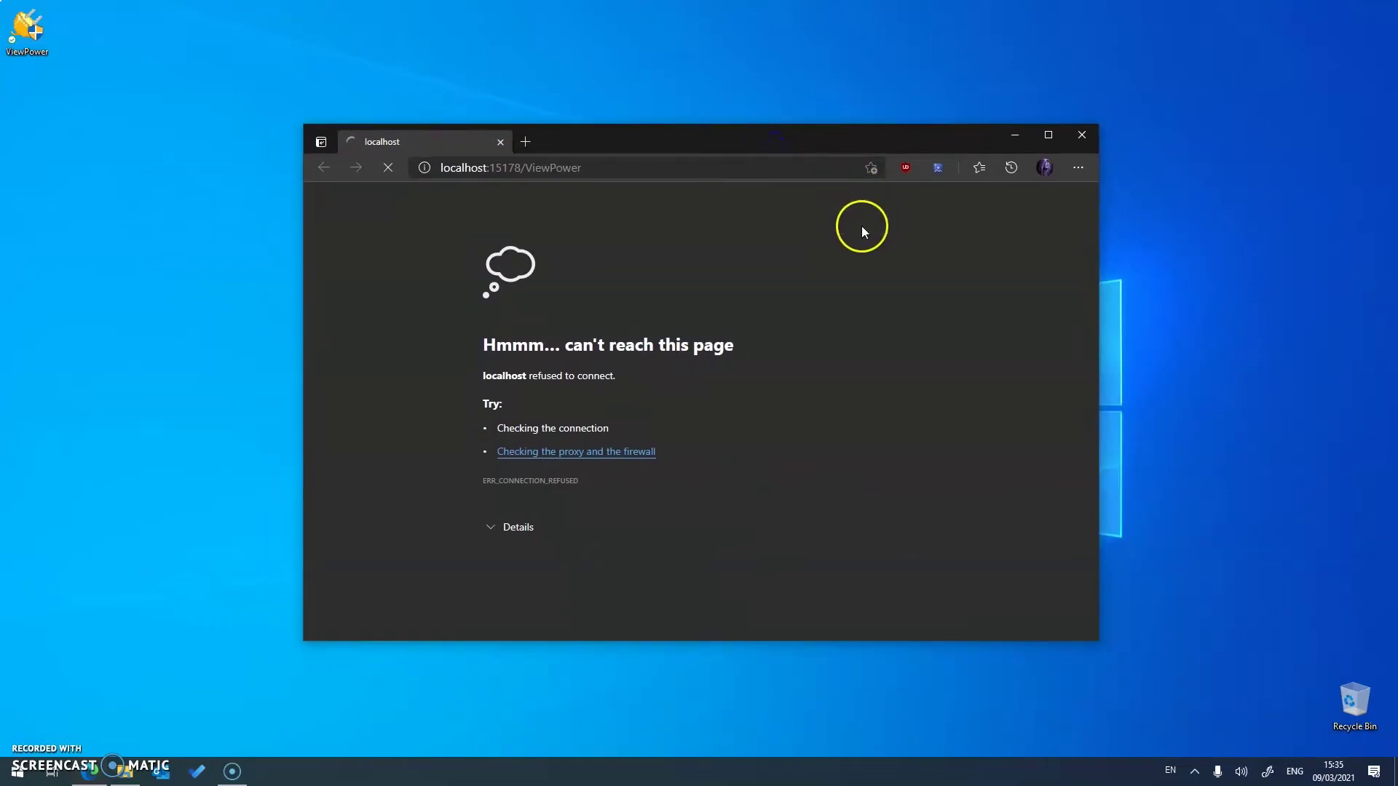
{"action": "left_click", "coordinate": [1080, 134]}
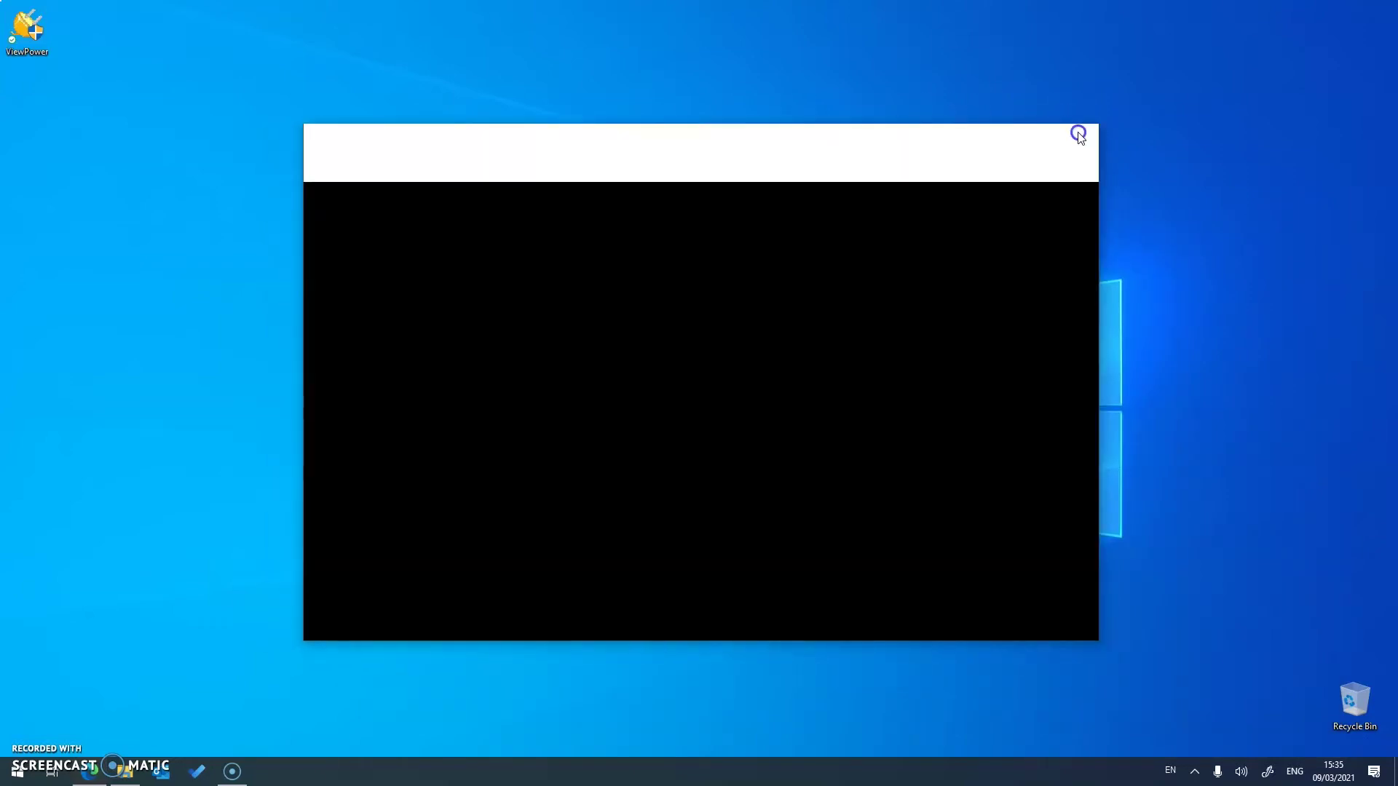
{"action": "left_click", "coordinate": [1195, 771]}
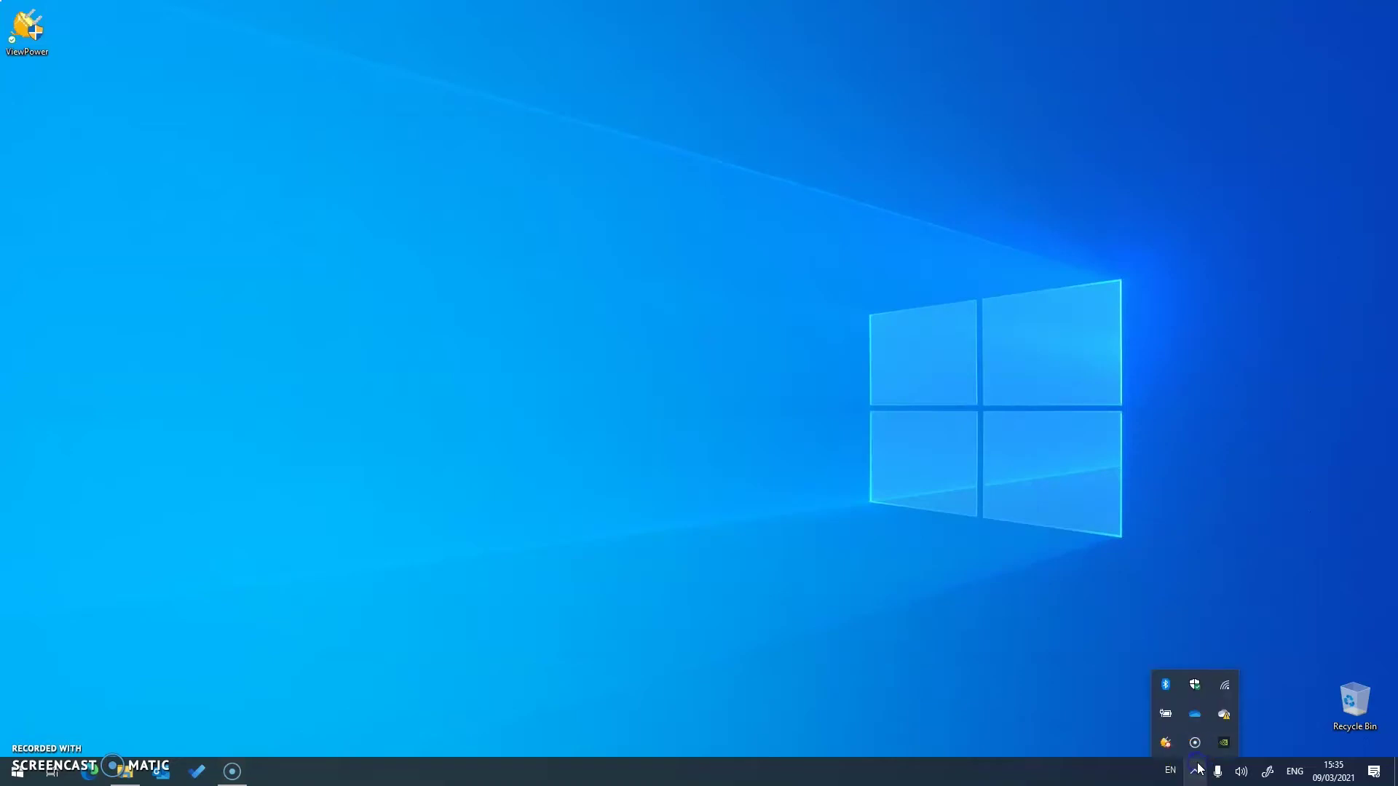
{"action": "left_click", "coordinate": [1166, 743]}
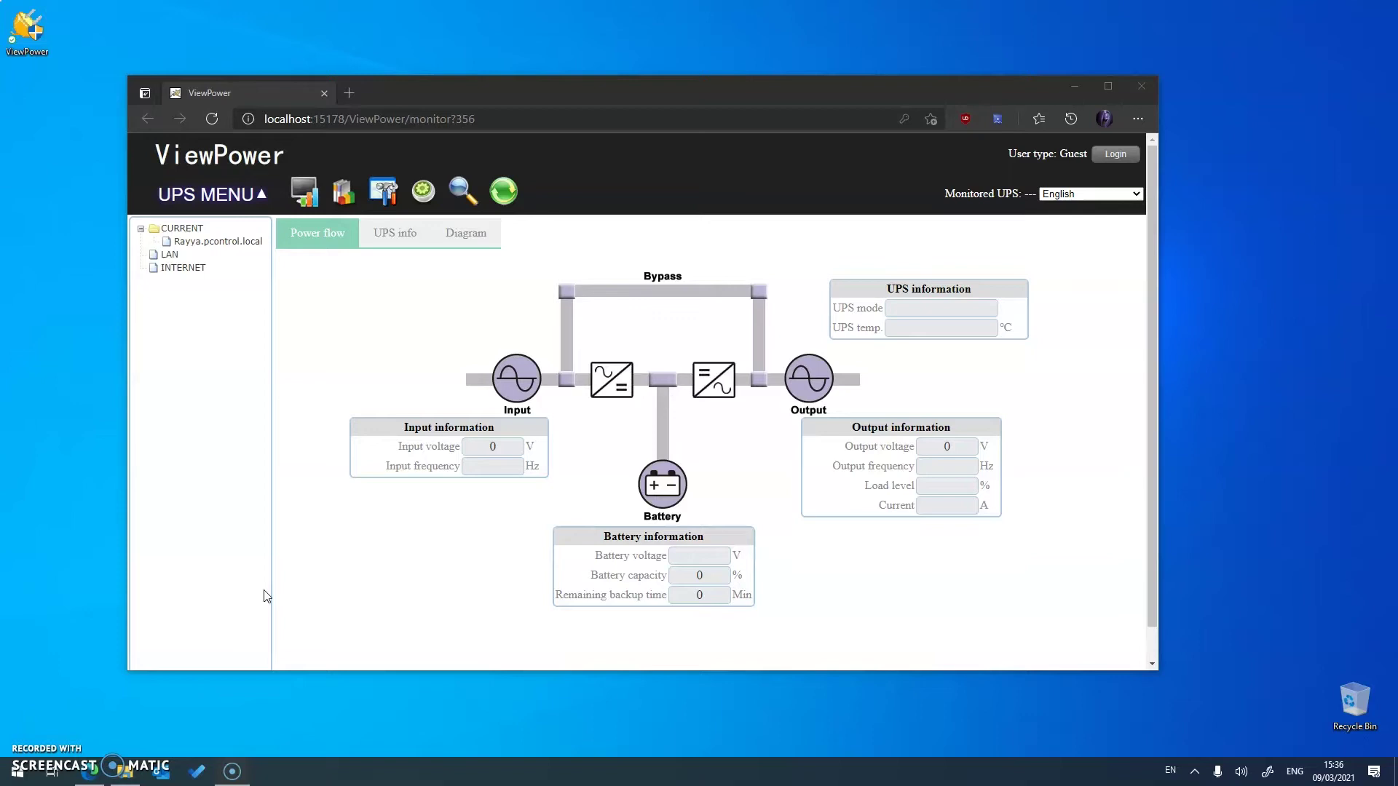
Step: Check the UPS info gauges and the Diagram page, then go back to Power flow
{"action": "left_click", "coordinate": [464, 291]}
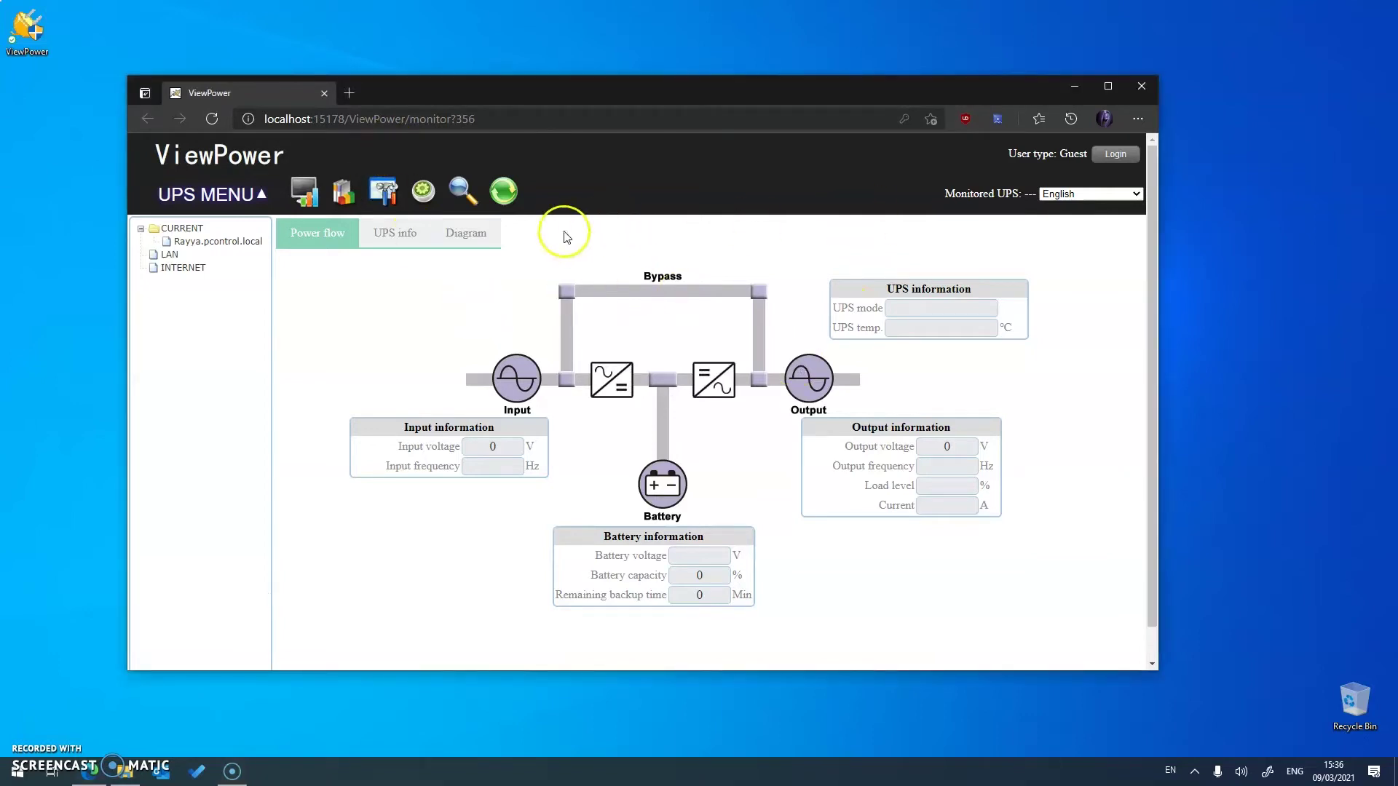
{"action": "left_click", "coordinate": [384, 230]}
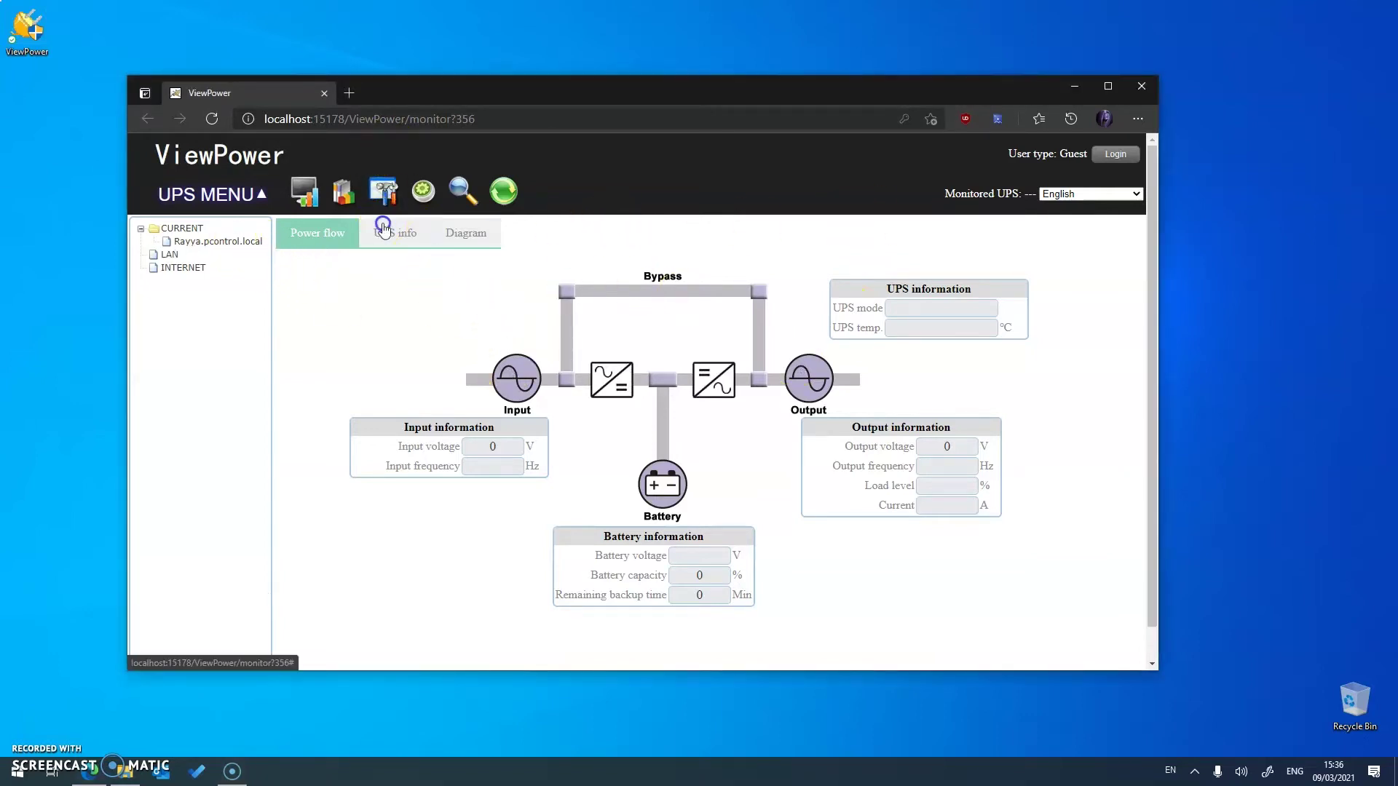
{"action": "left_click", "coordinate": [468, 232]}
{"action": "left_click", "coordinate": [304, 243]}
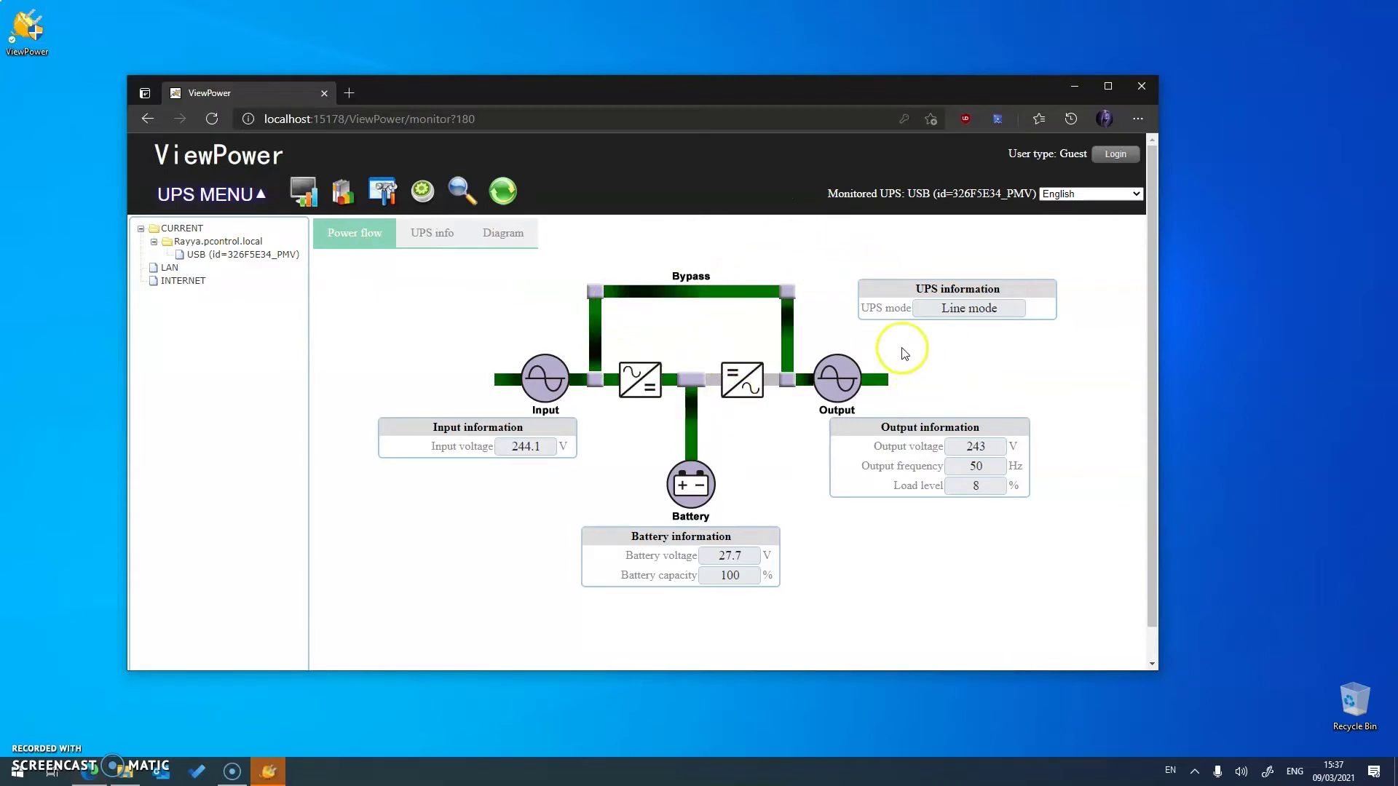
{"action": "left_click_drag", "start_coordinate": [933, 309], "coordinate": [1013, 313]}
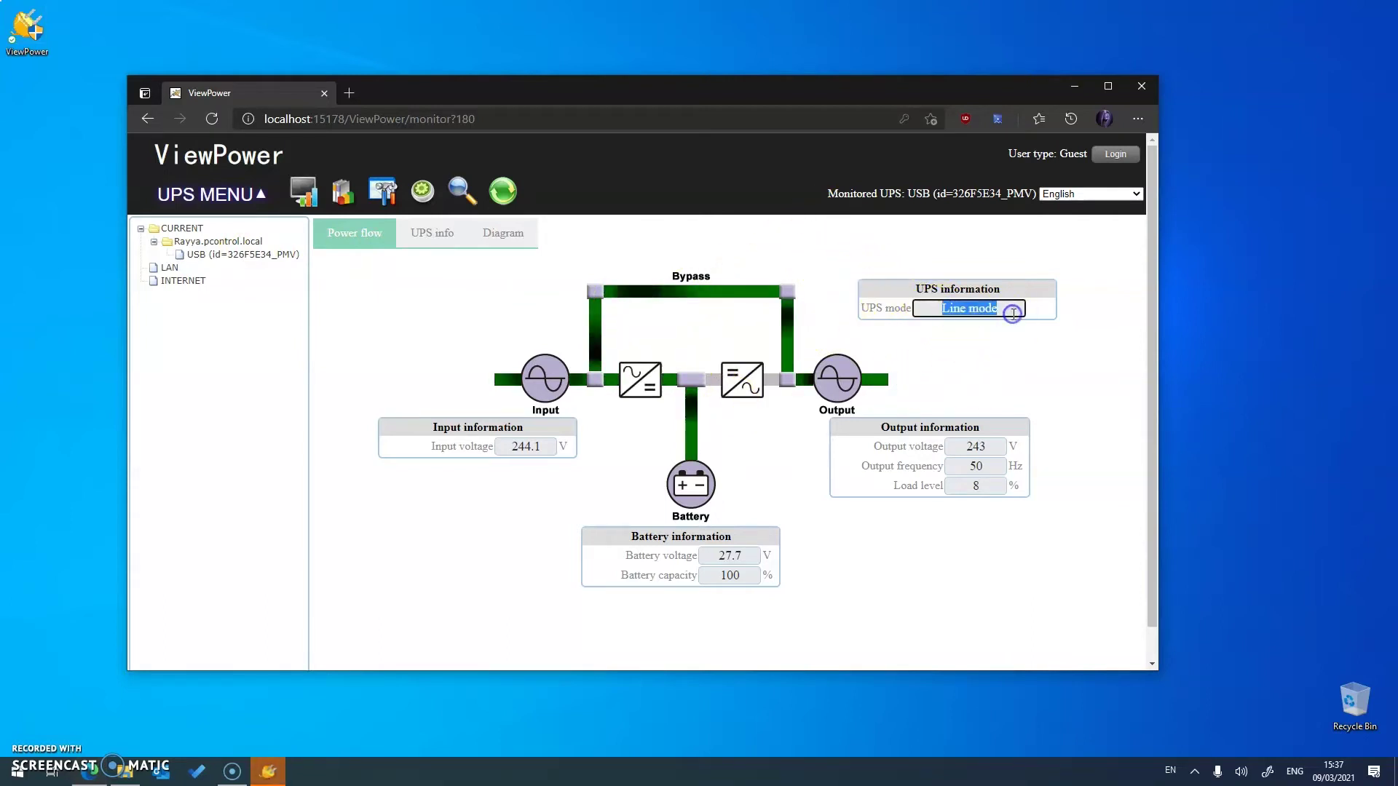
{"action": "double_click", "coordinate": [976, 446]}
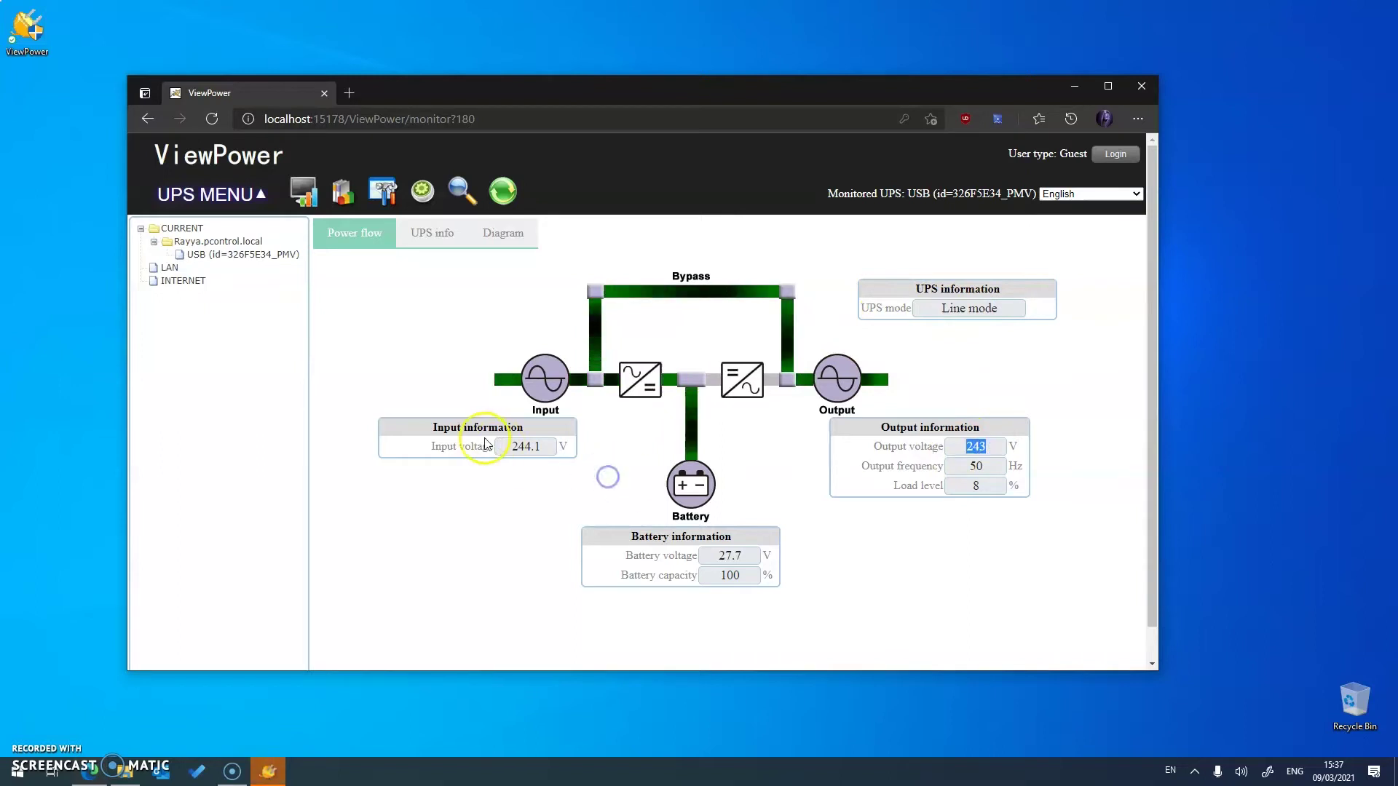
{"action": "double_click", "coordinate": [524, 446]}
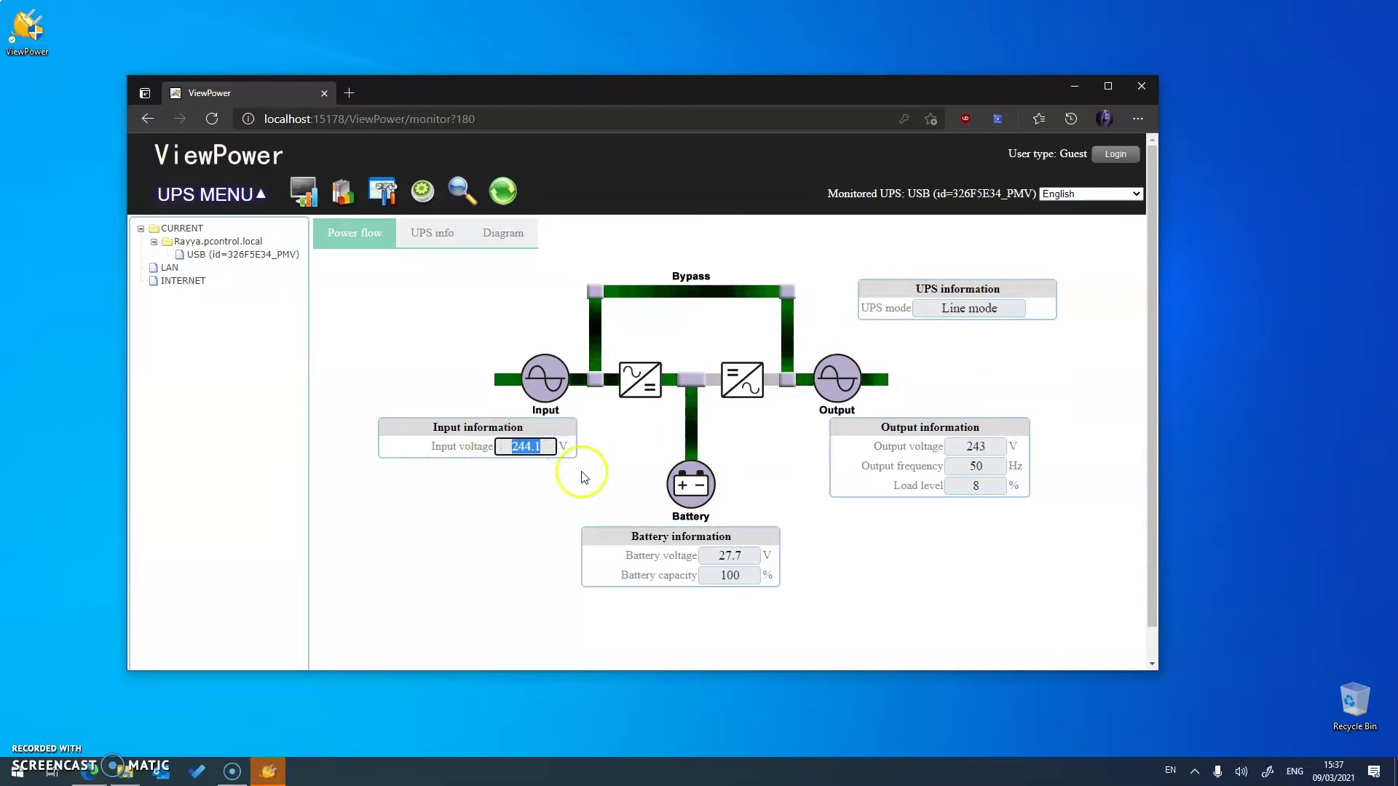
{"action": "left_click", "coordinate": [274, 555]}
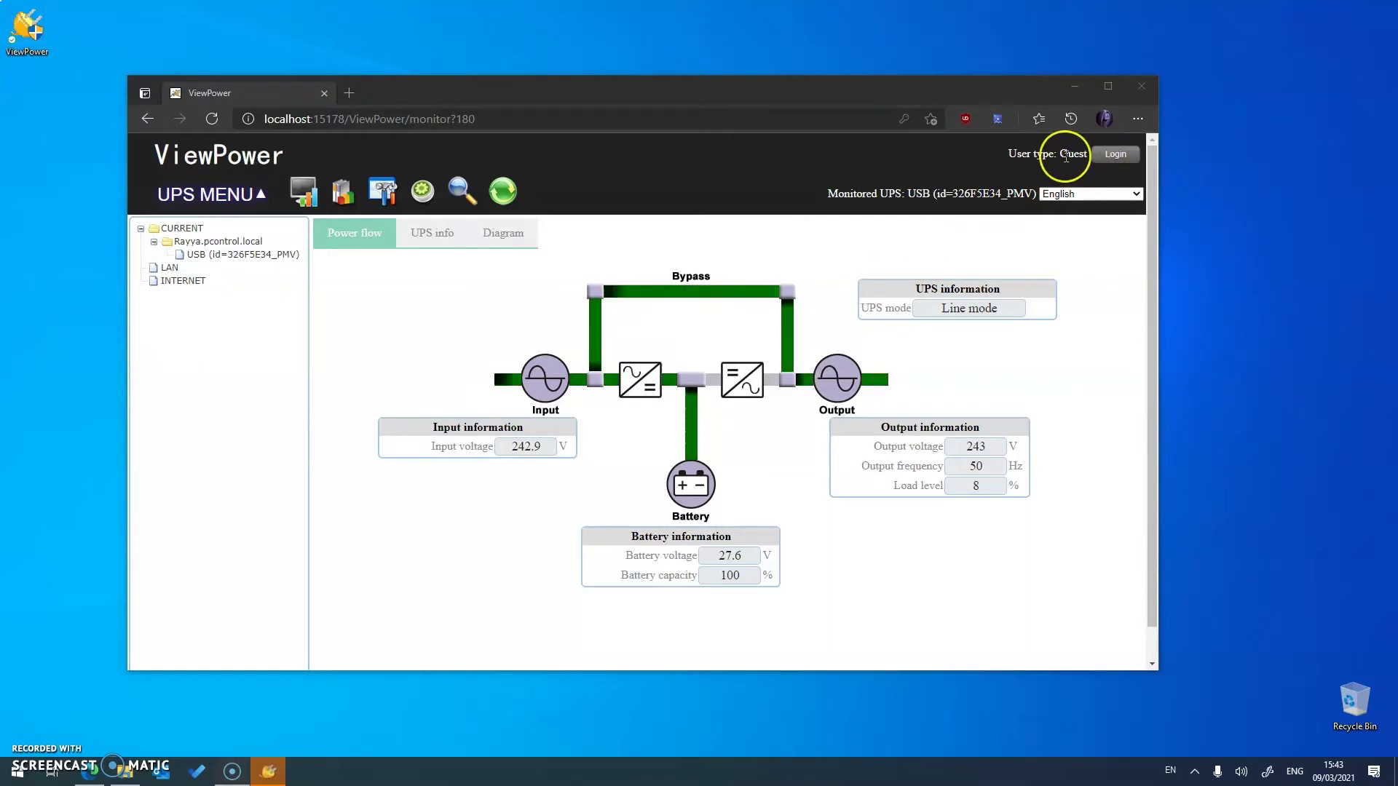
Step: Log in as Administrator using the saved account password
{"action": "left_click", "coordinate": [1104, 156]}
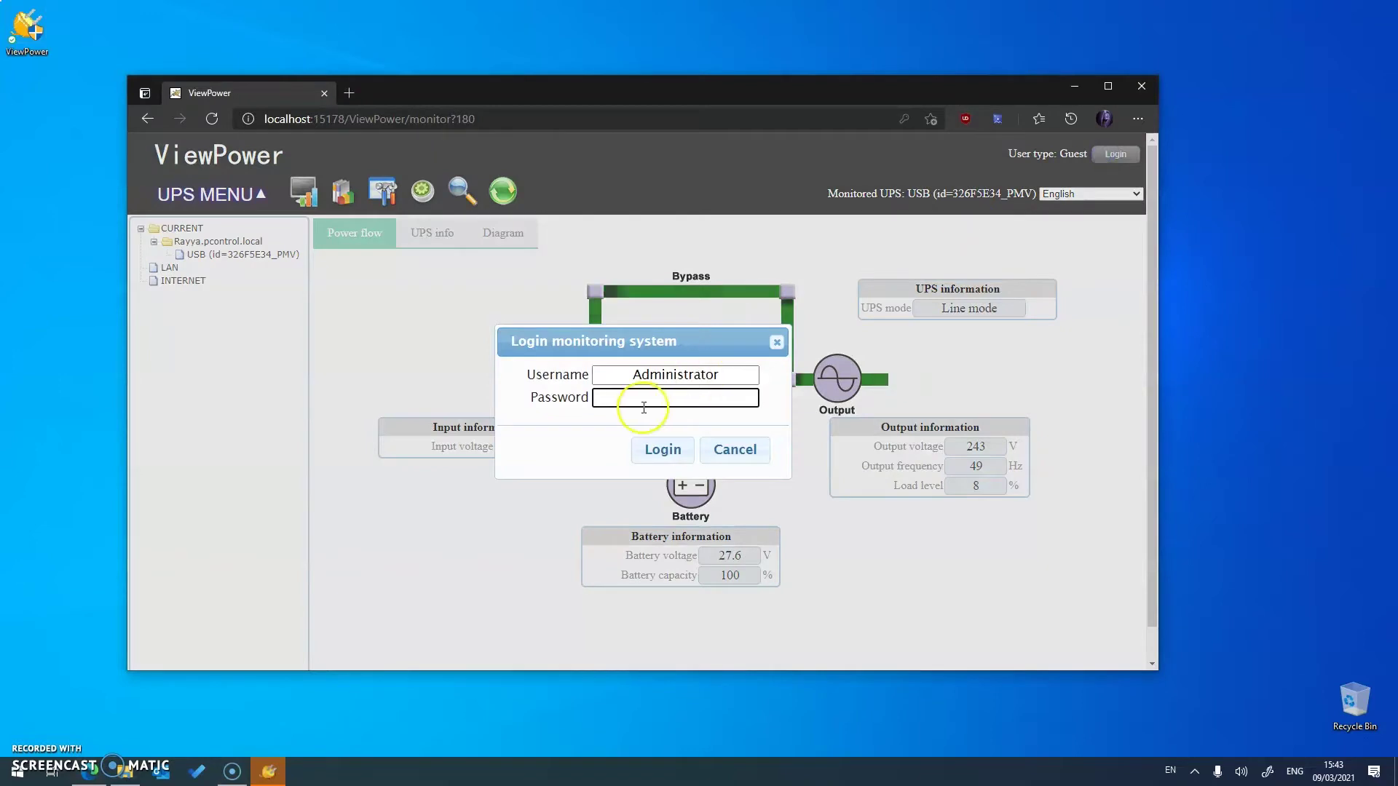
{"action": "left_click_drag", "start_coordinate": [634, 374], "coordinate": [725, 370]}
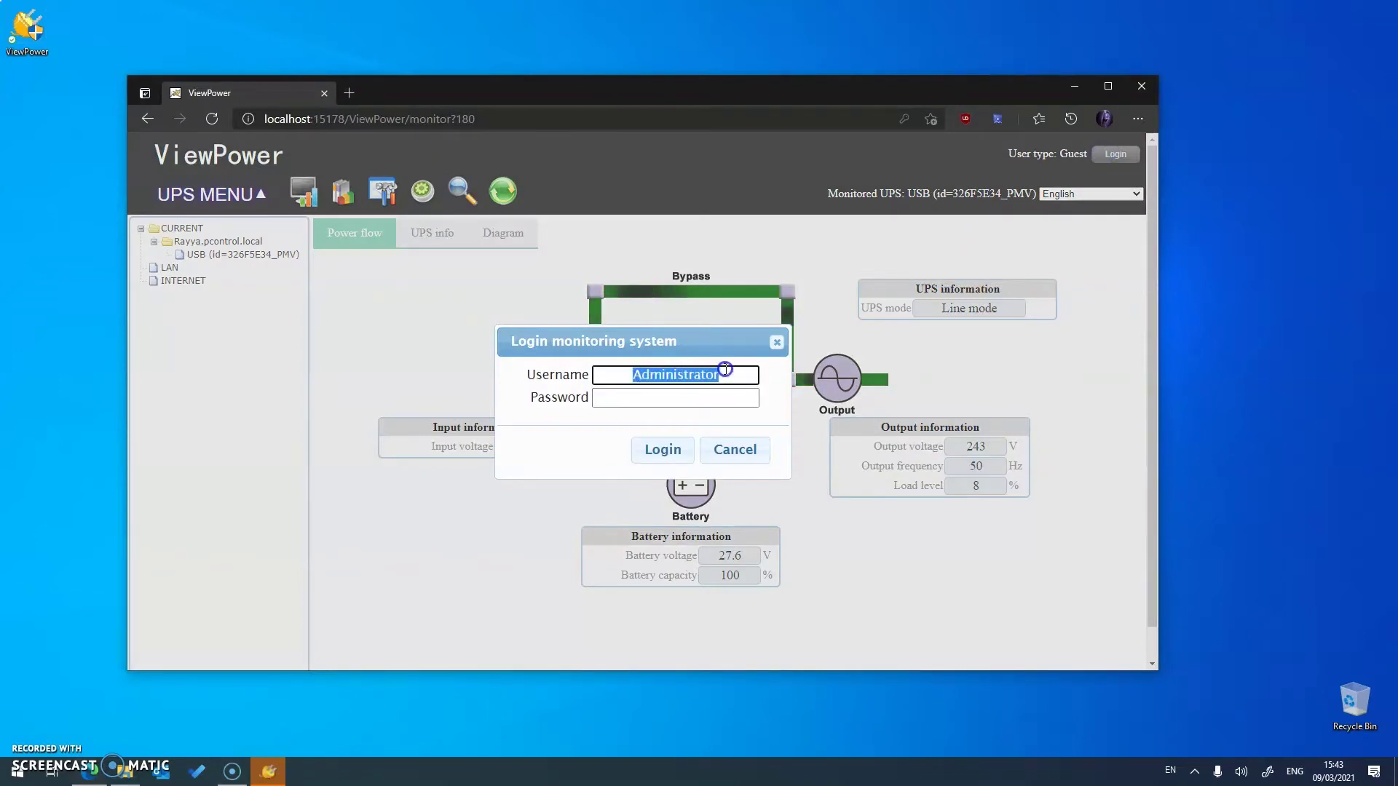
{"action": "left_click", "coordinate": [646, 397]}
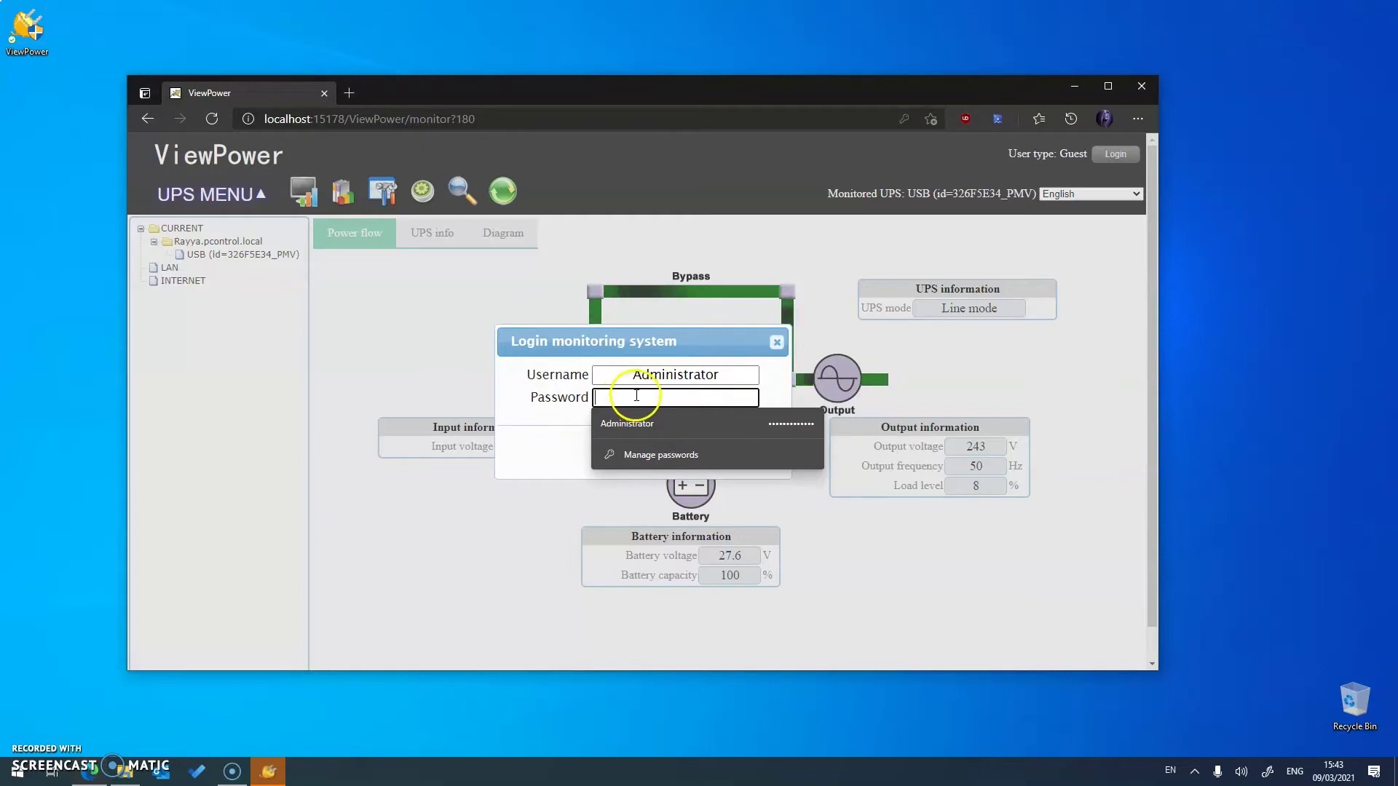
{"action": "left_click", "coordinate": [664, 421]}
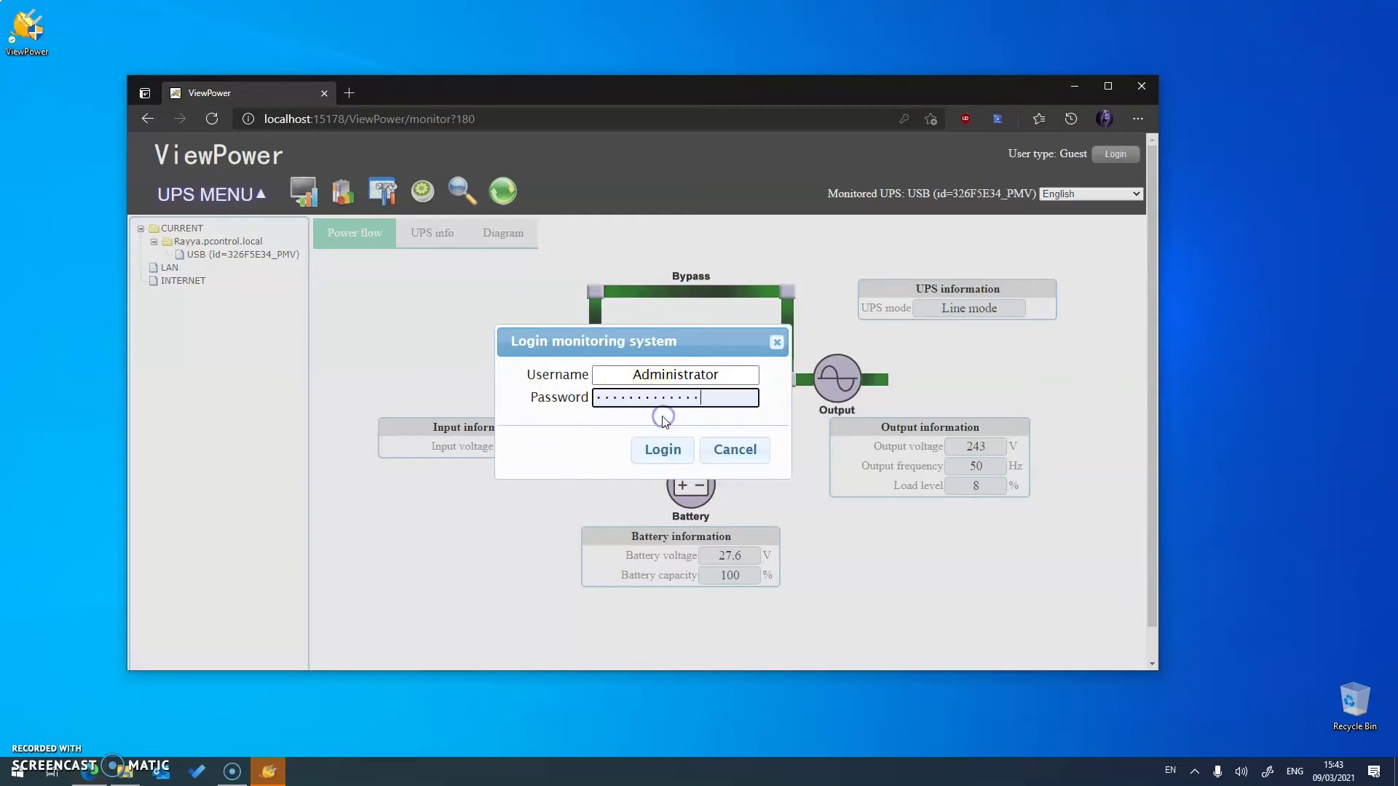
{"action": "left_click", "coordinate": [659, 448]}
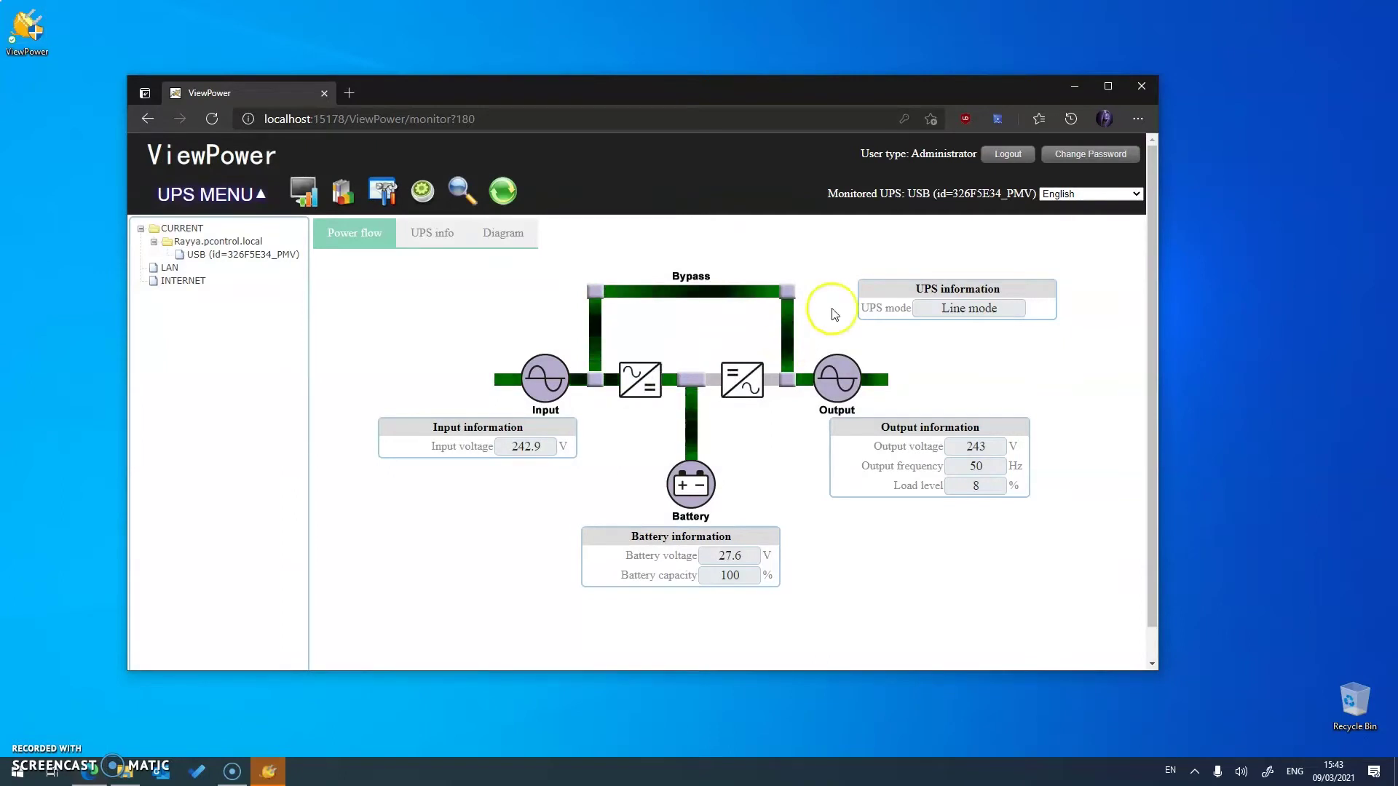
Step: Open the Change Password dialog and cancel it without changes
{"action": "left_click", "coordinate": [1081, 156]}
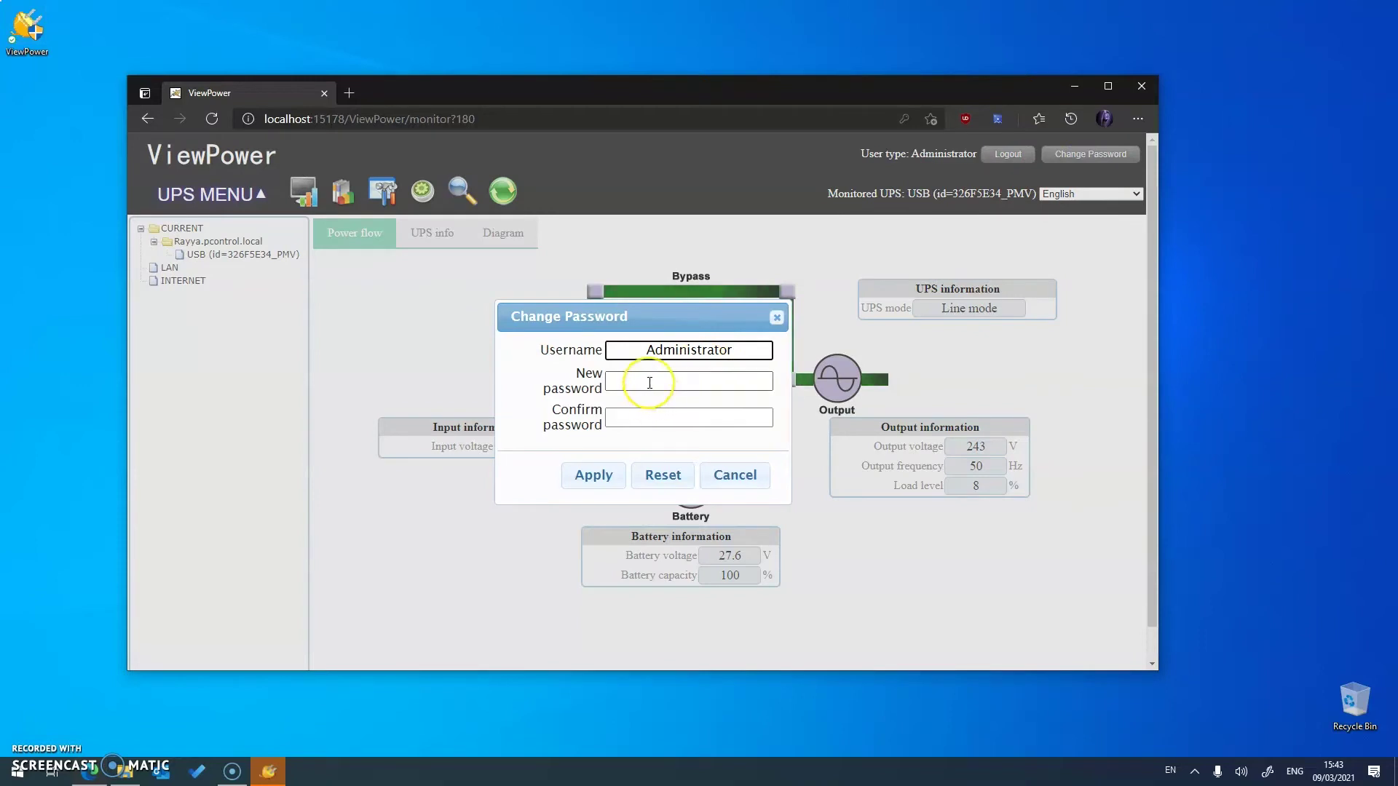
{"action": "left_click", "coordinate": [725, 472]}
{"action": "left_click", "coordinate": [1108, 194]}
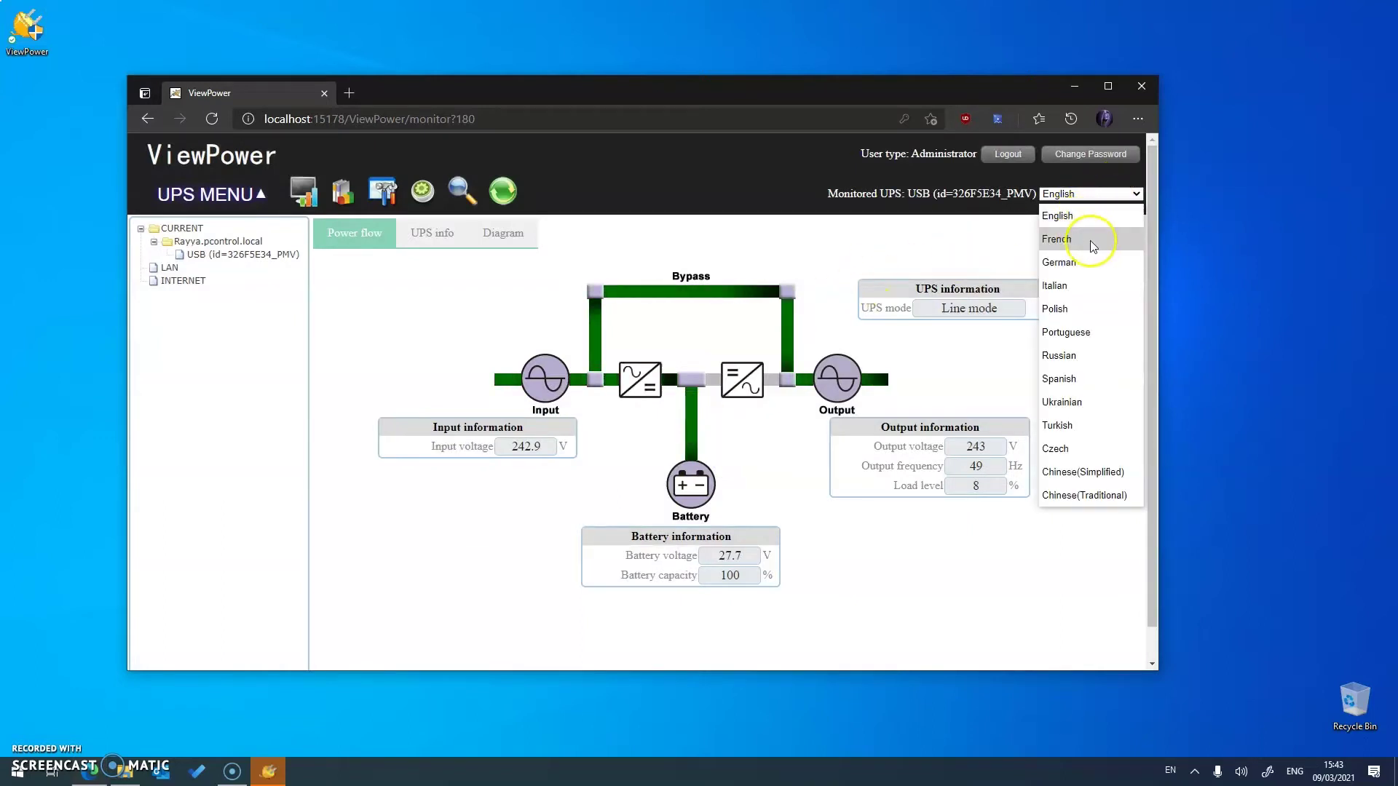
Step: Keep English as the interface language and browse the toolbar pages
{"action": "left_click", "coordinate": [950, 245]}
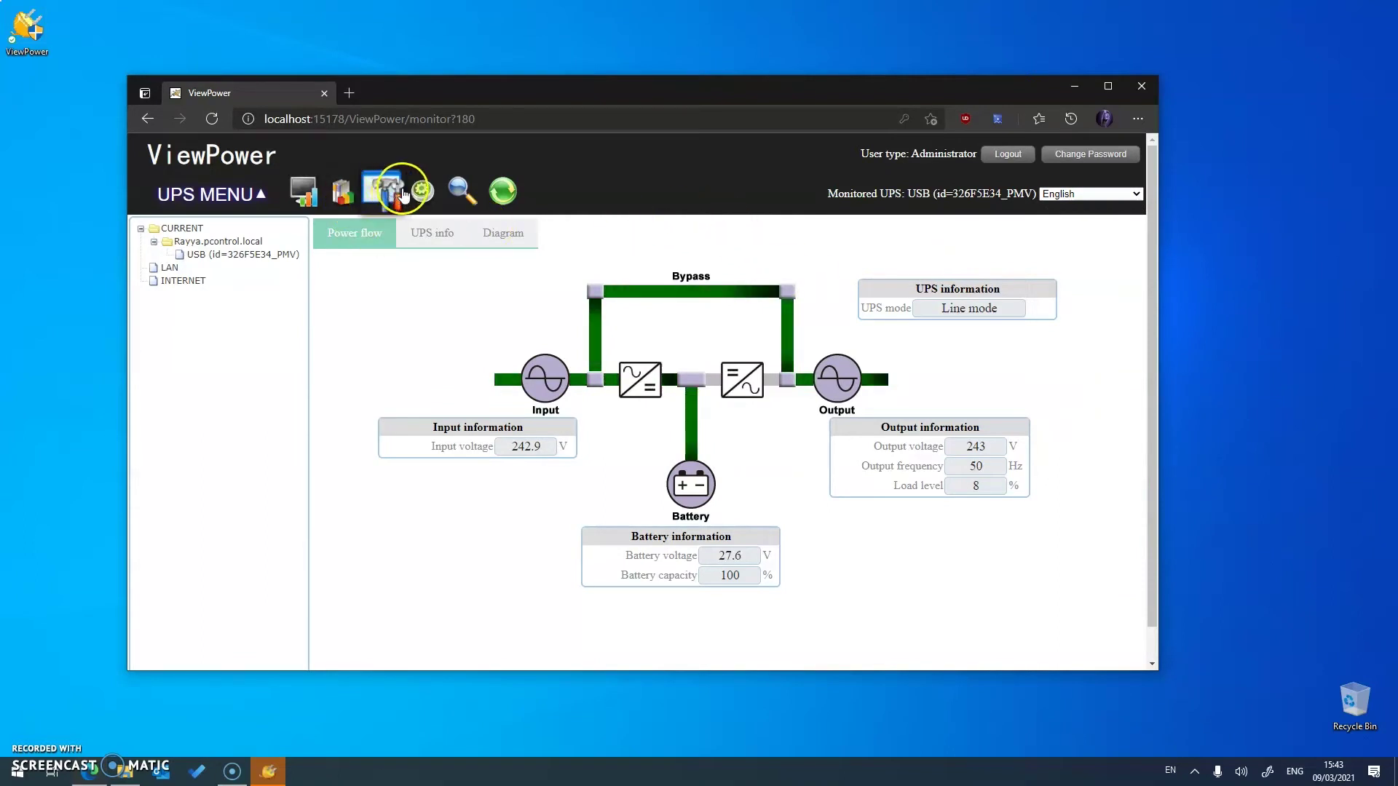
{"action": "left_click", "coordinate": [343, 193]}
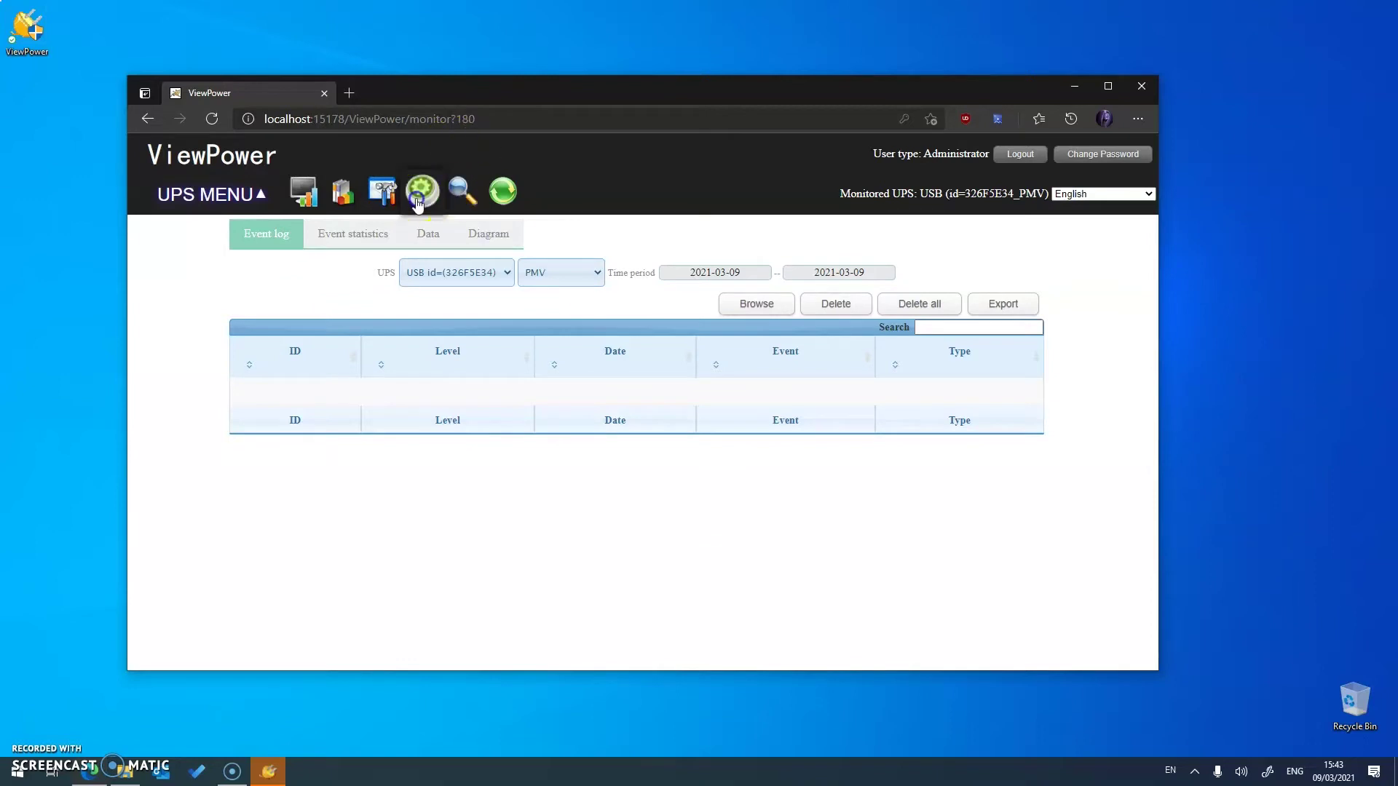
{"action": "left_click", "coordinate": [367, 195]}
{"action": "left_click", "coordinate": [303, 192]}
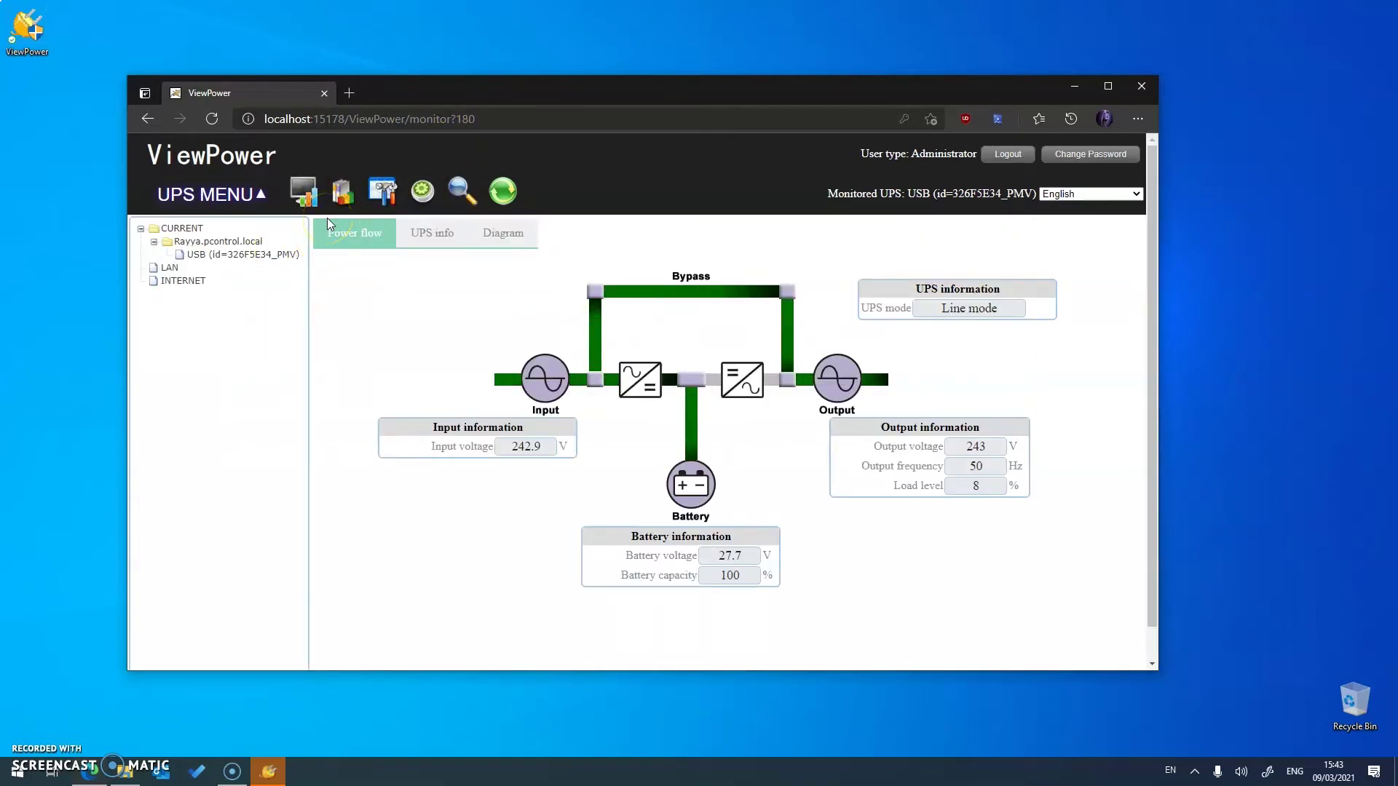
Step: Open the History page on its Event log tab
{"action": "left_click", "coordinate": [434, 133]}
{"action": "left_click", "coordinate": [382, 193]}
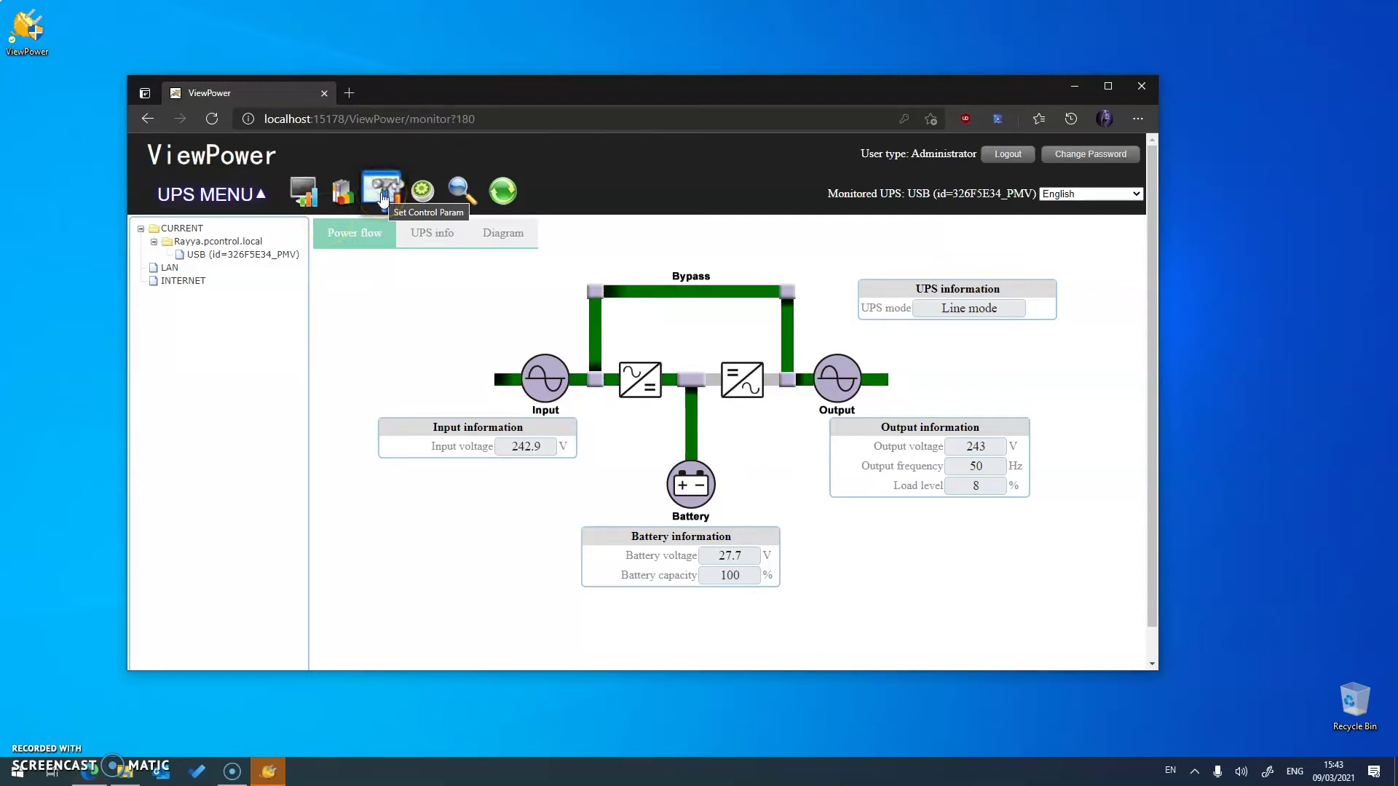
{"action": "left_click", "coordinate": [351, 197]}
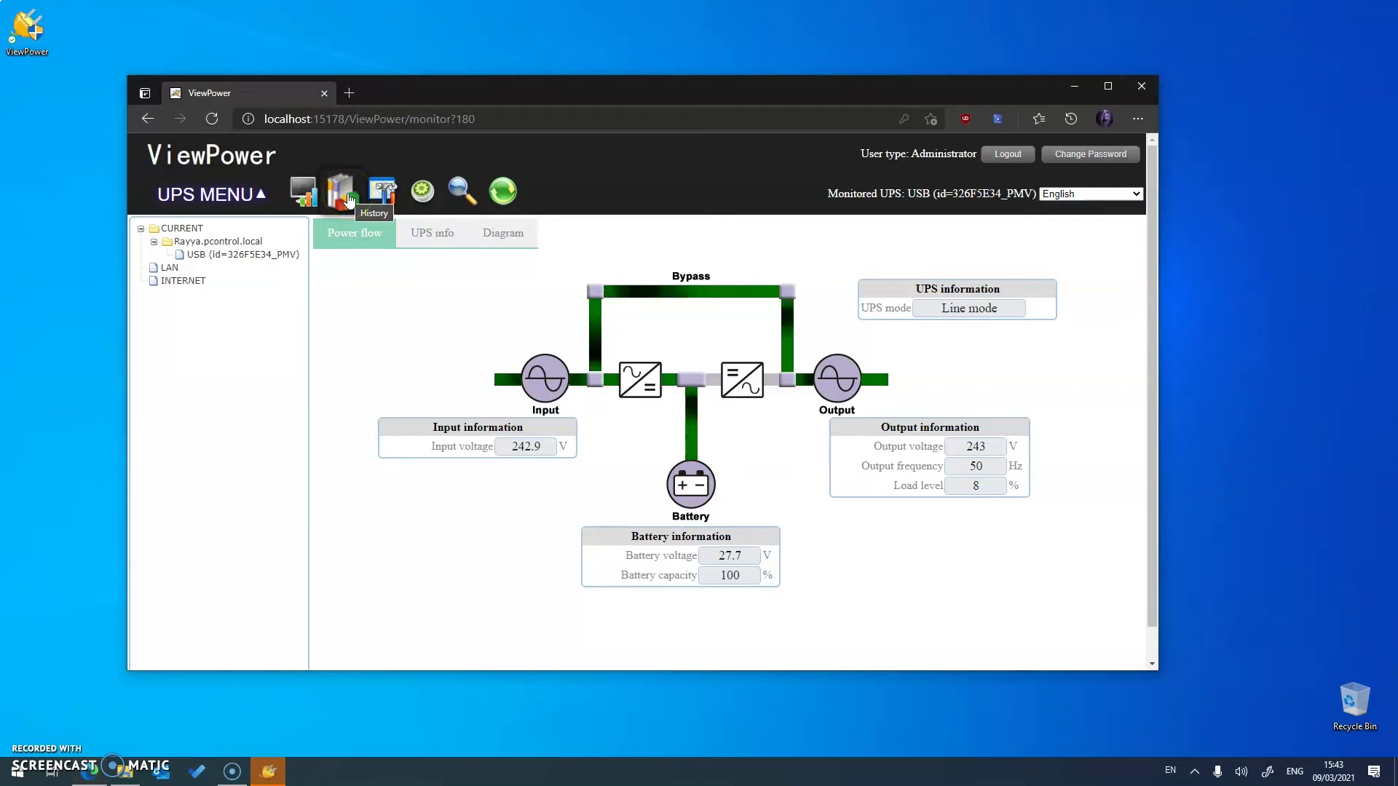
{"action": "left_click", "coordinate": [350, 200]}
{"action": "left_click", "coordinate": [735, 264]}
{"action": "left_click", "coordinate": [774, 307]}
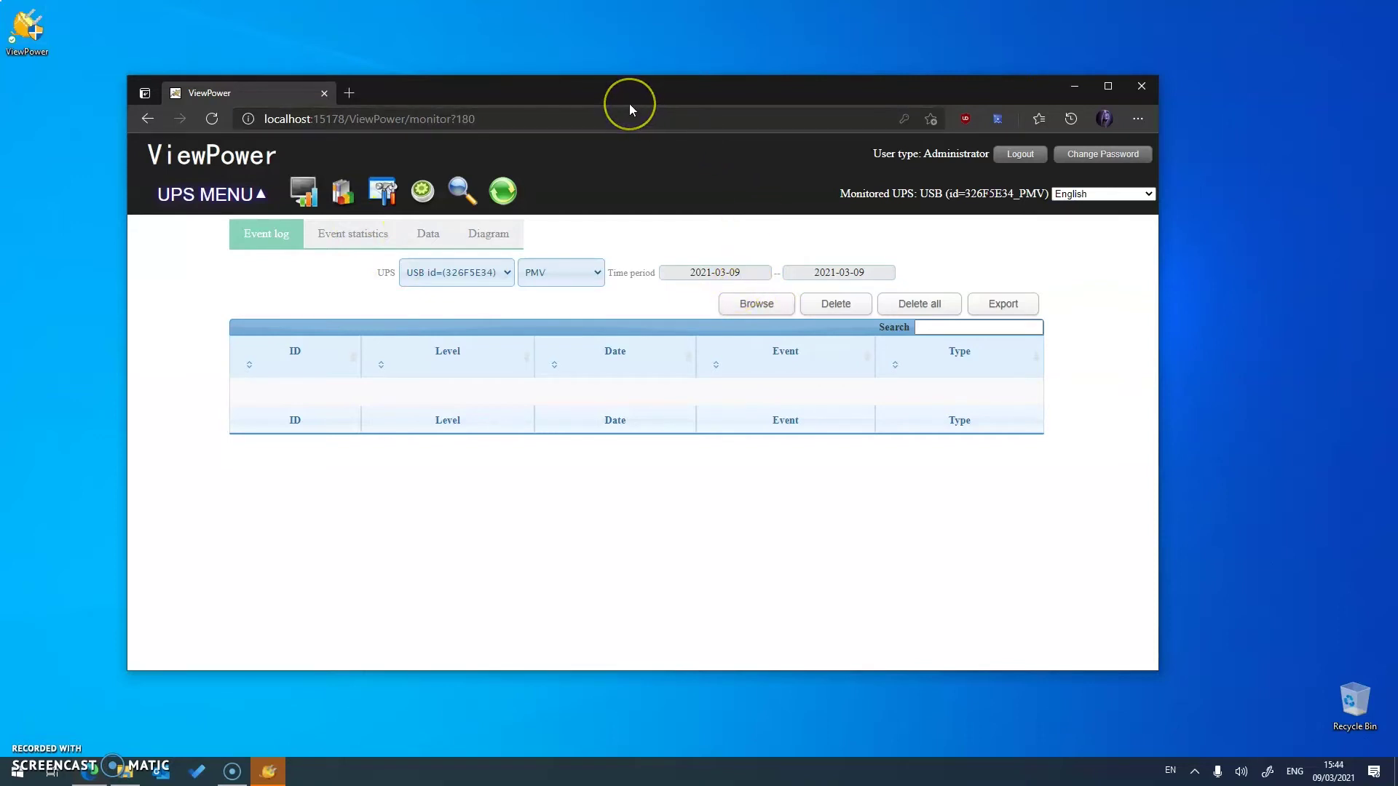
Step: Check the 2021-03-09 start and end dates and browse that day's event log
{"action": "left_click", "coordinate": [653, 144]}
{"action": "left_click", "coordinate": [542, 279]}
{"action": "left_click", "coordinate": [720, 272]}
{"action": "left_click", "coordinate": [815, 271]}
{"action": "left_click", "coordinate": [843, 243]}
{"action": "left_click", "coordinate": [744, 306]}
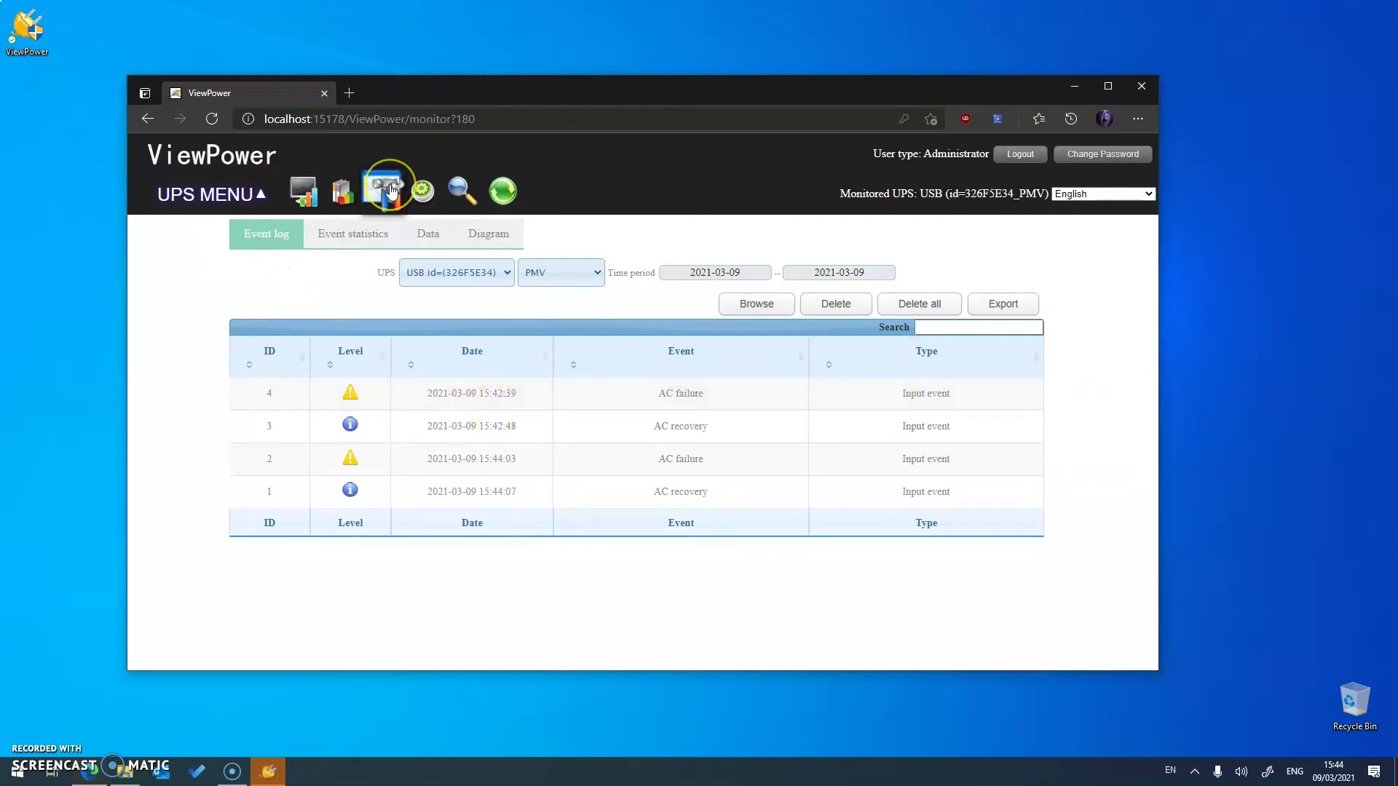
{"action": "left_click", "coordinate": [428, 190]}
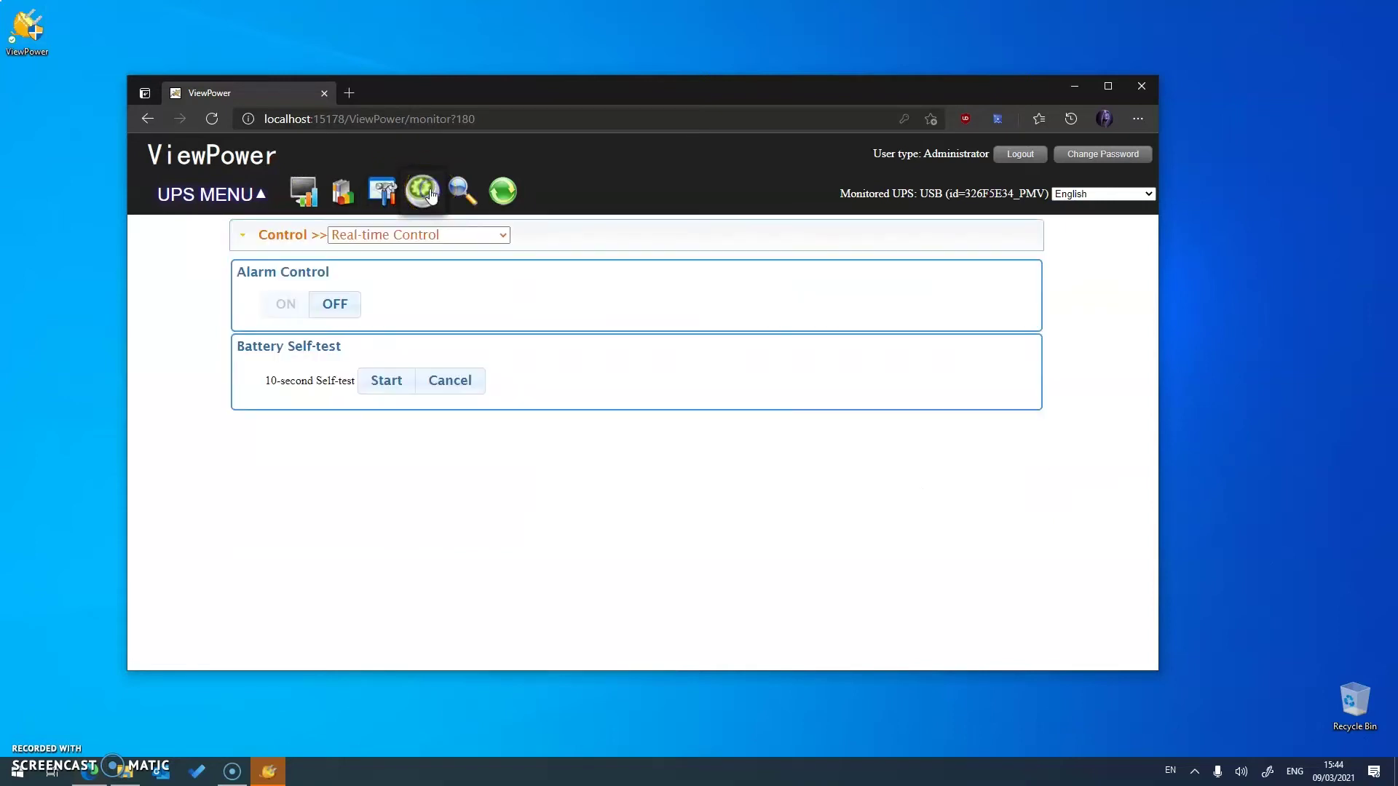
Step: Turn the UPS alarm OFF under Alarm Control and confirm the command
{"action": "left_click", "coordinate": [371, 236]}
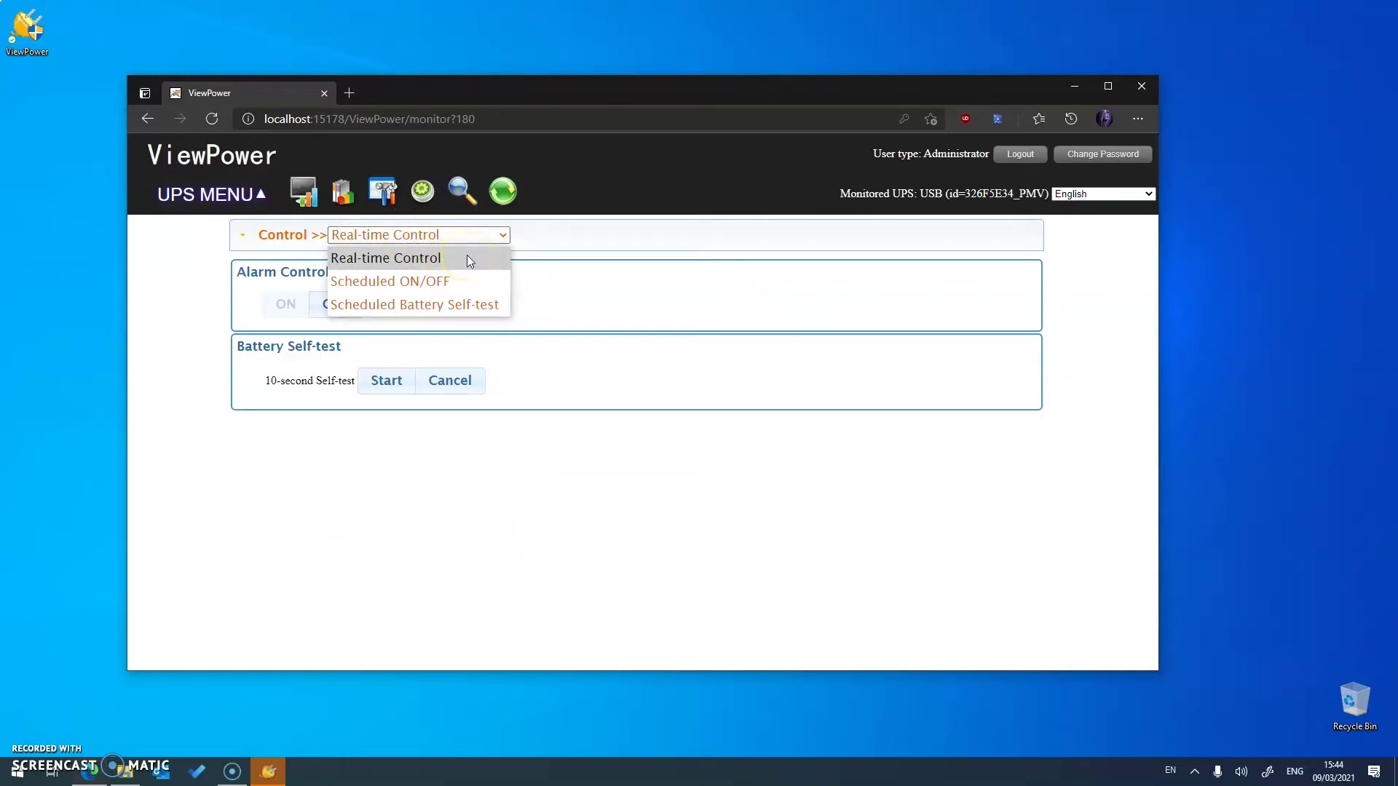
{"action": "left_click", "coordinate": [477, 281]}
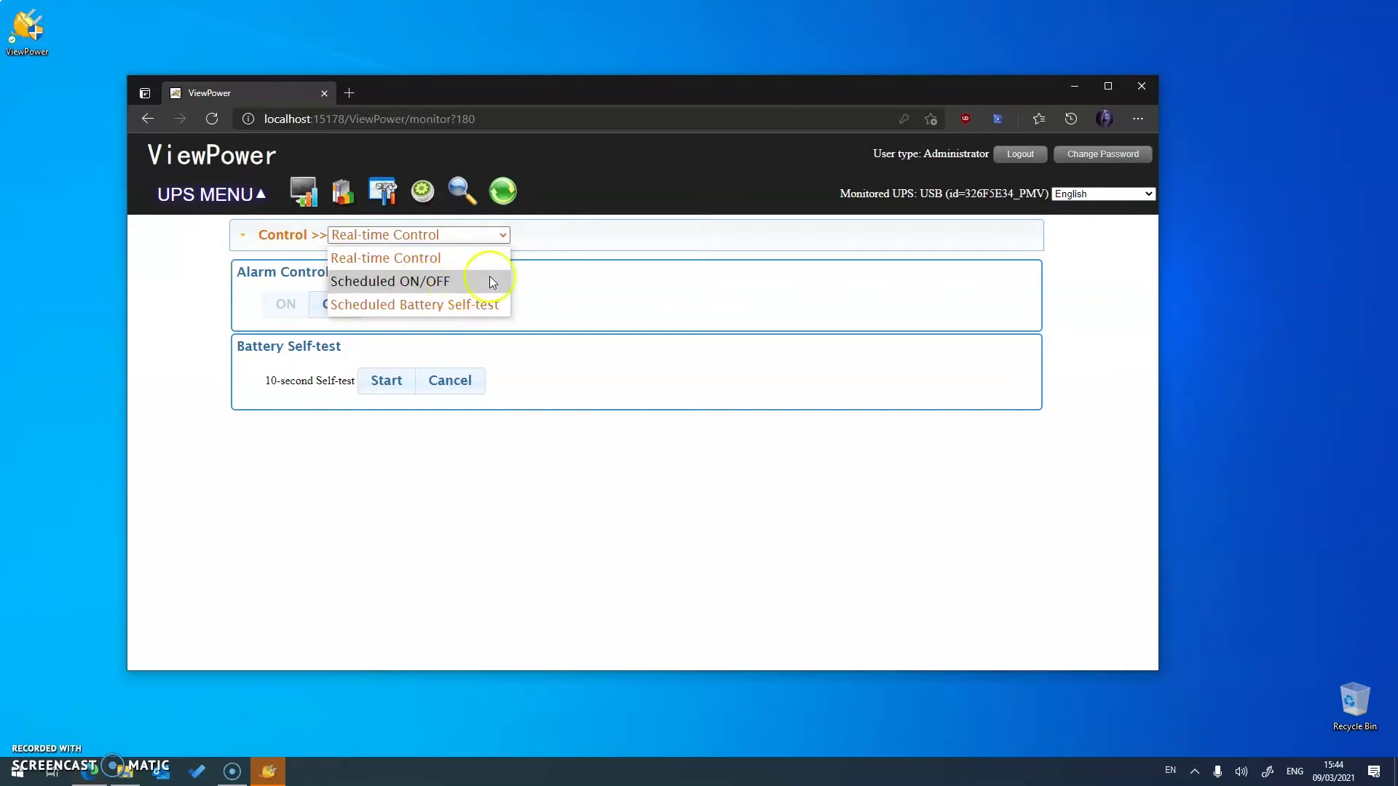
{"action": "left_click", "coordinate": [552, 275]}
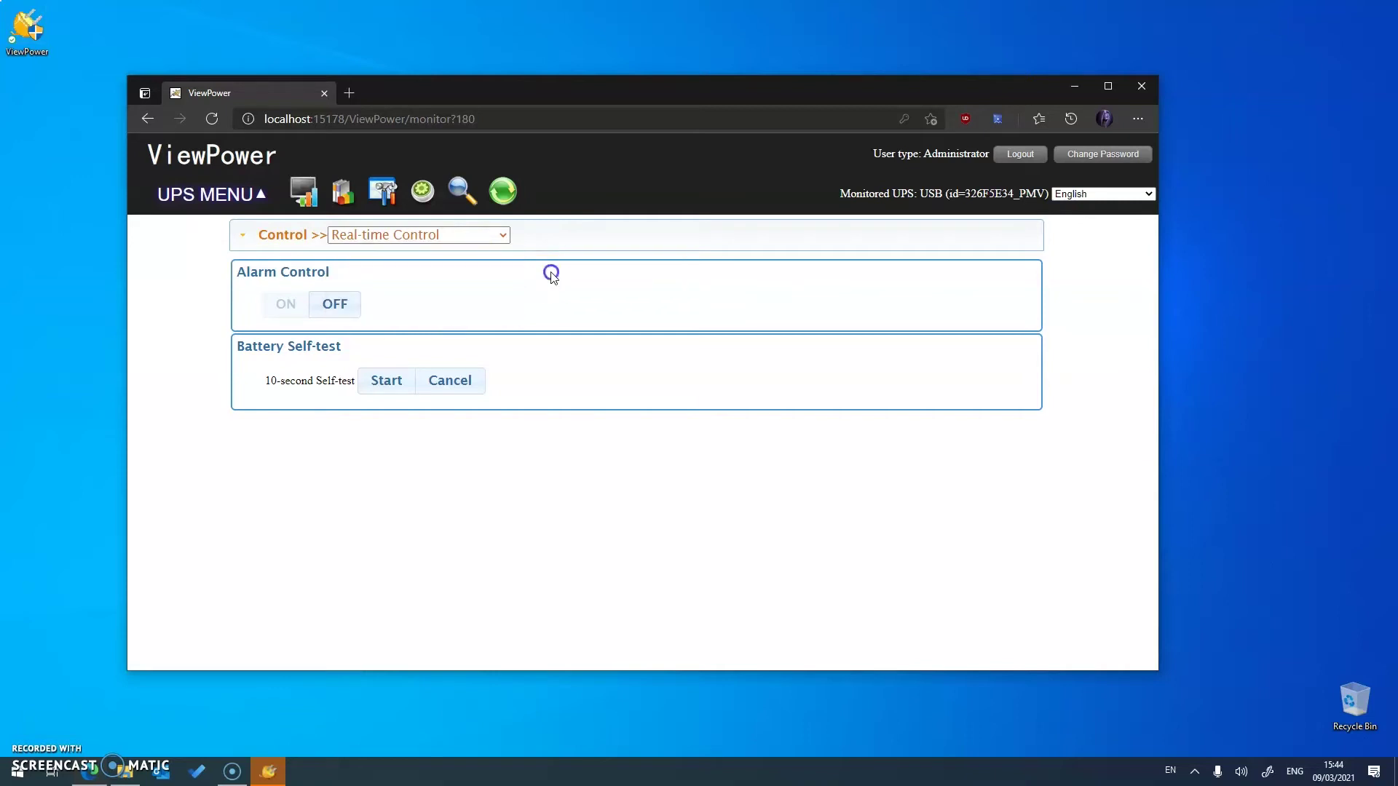
{"action": "left_click", "coordinate": [339, 308]}
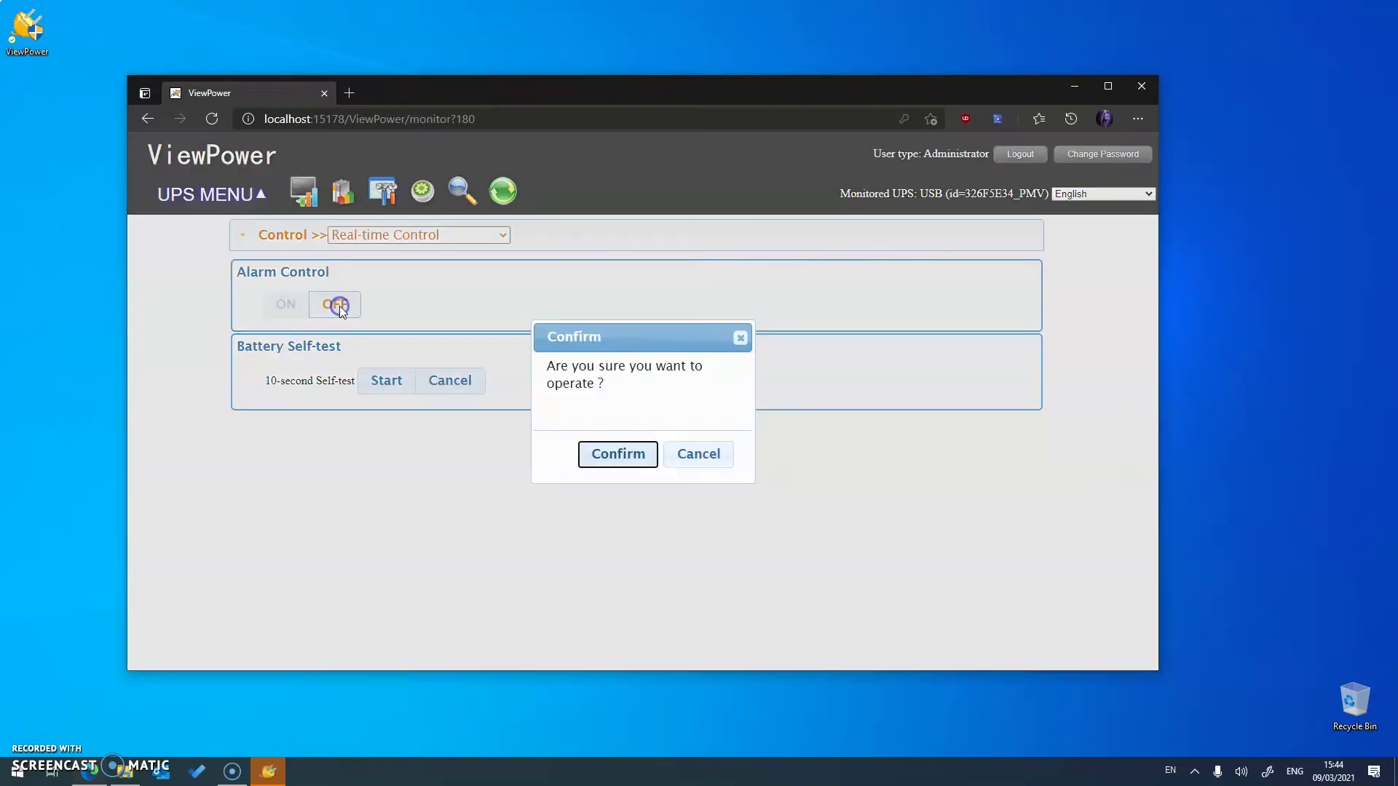
{"action": "left_click", "coordinate": [629, 453]}
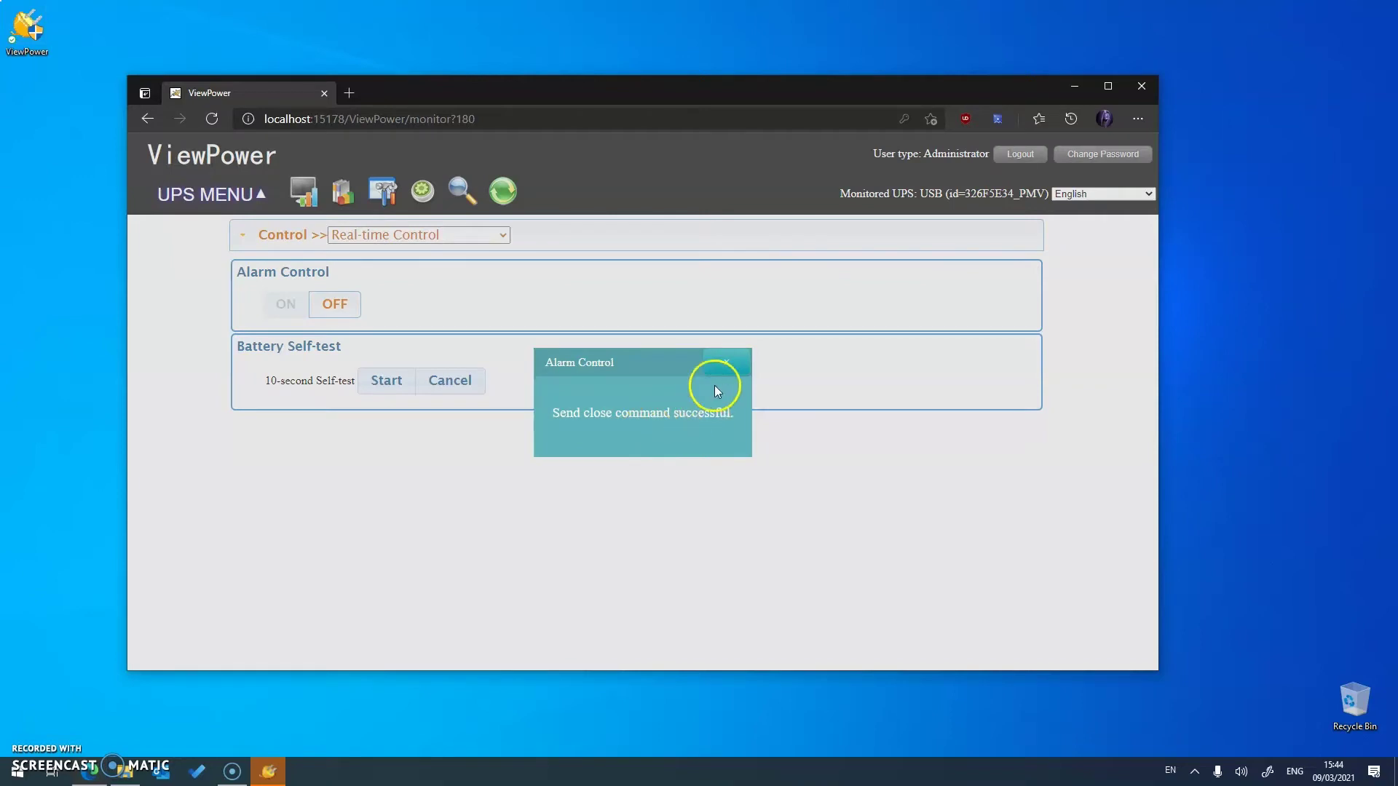
{"action": "left_click", "coordinate": [728, 368]}
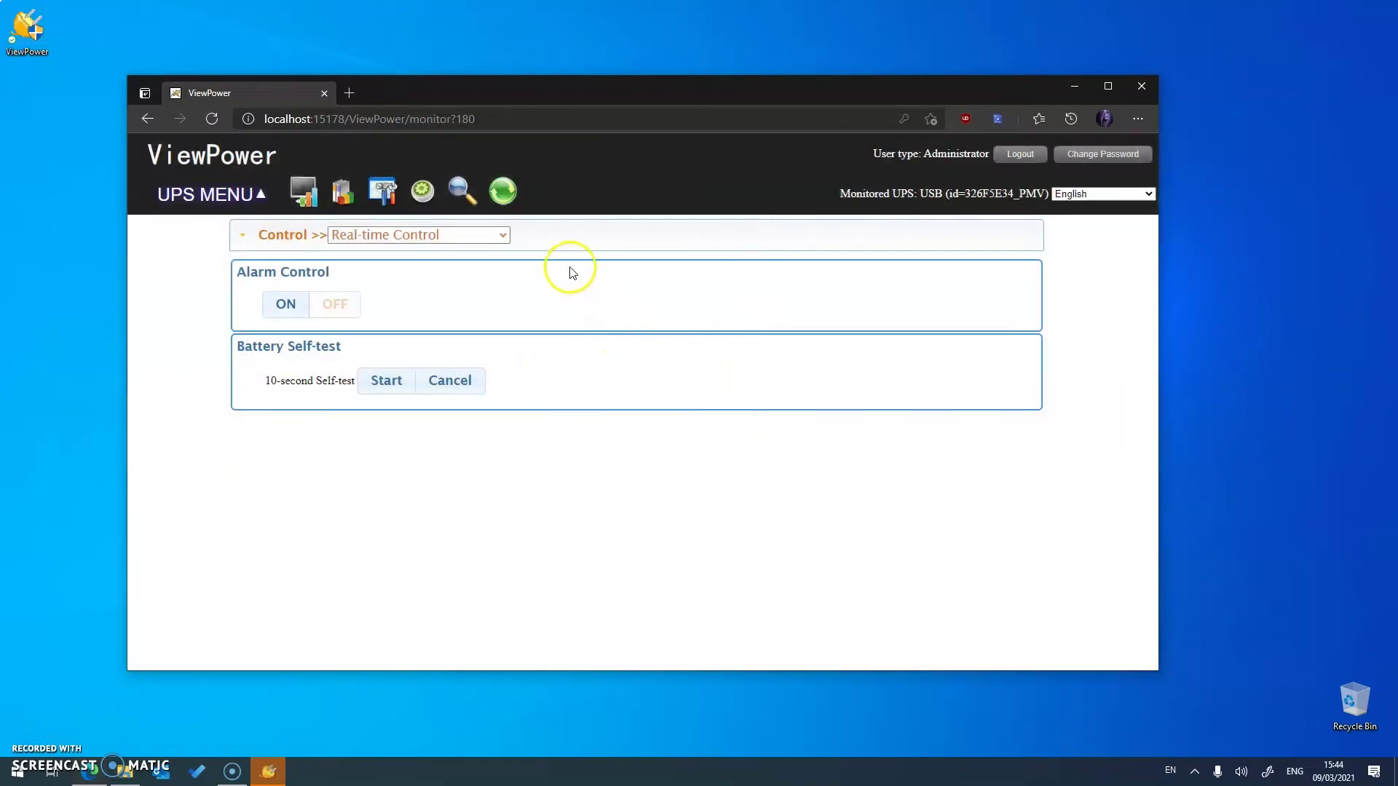
Step: Switch the UPS alarm back ON in Real-time Control and confirm it
{"action": "left_click", "coordinate": [300, 191]}
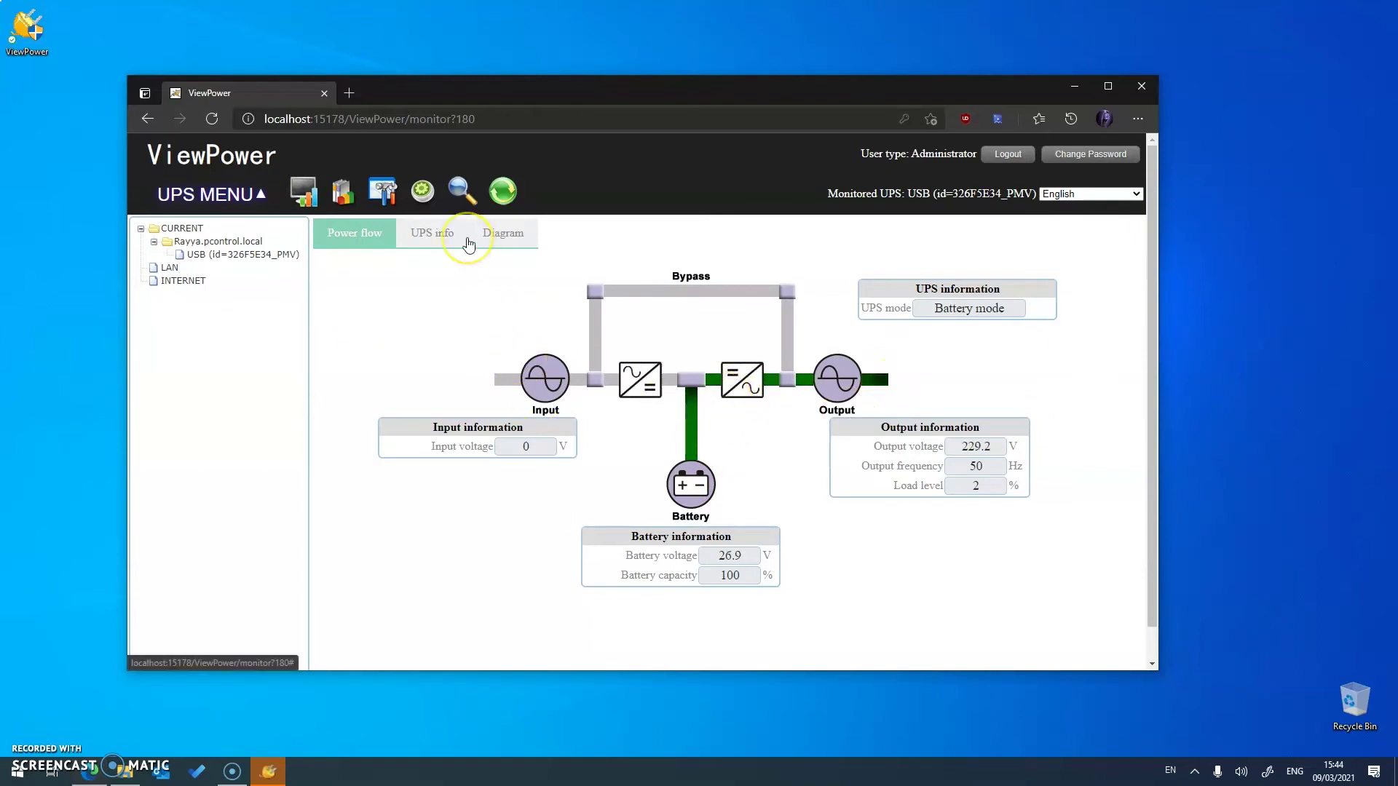
{"action": "left_click", "coordinate": [423, 191]}
{"action": "left_click", "coordinate": [292, 304]}
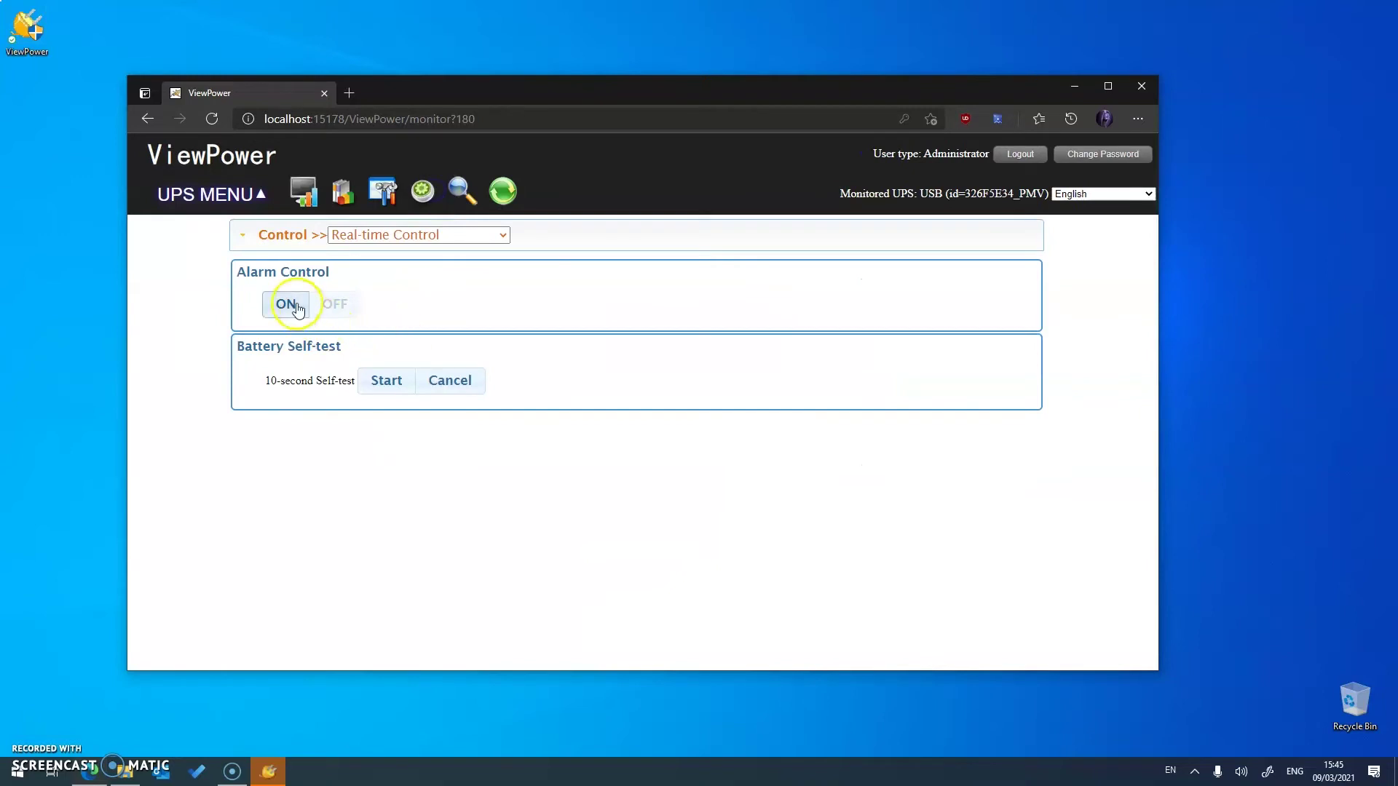
{"action": "left_click", "coordinate": [621, 456]}
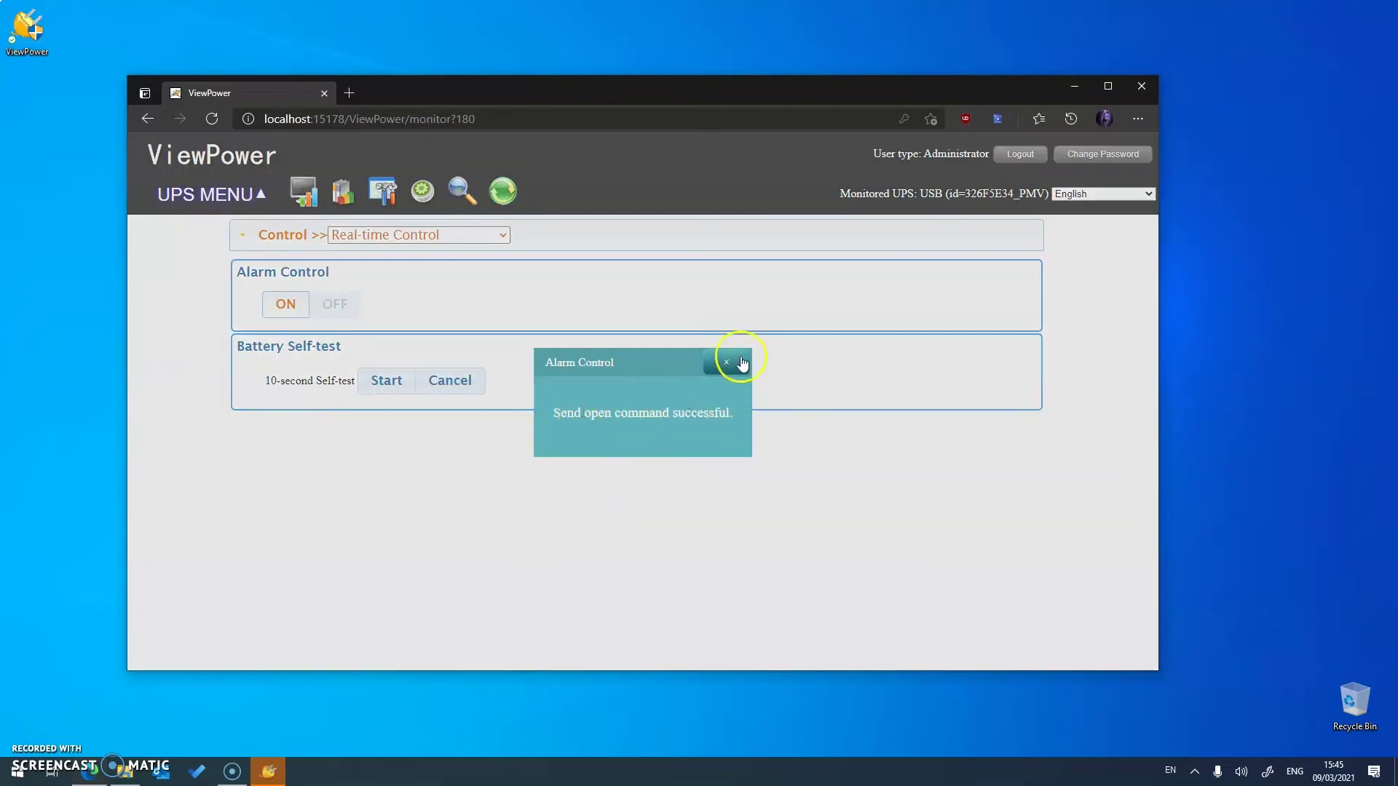
{"action": "left_click", "coordinate": [738, 362]}
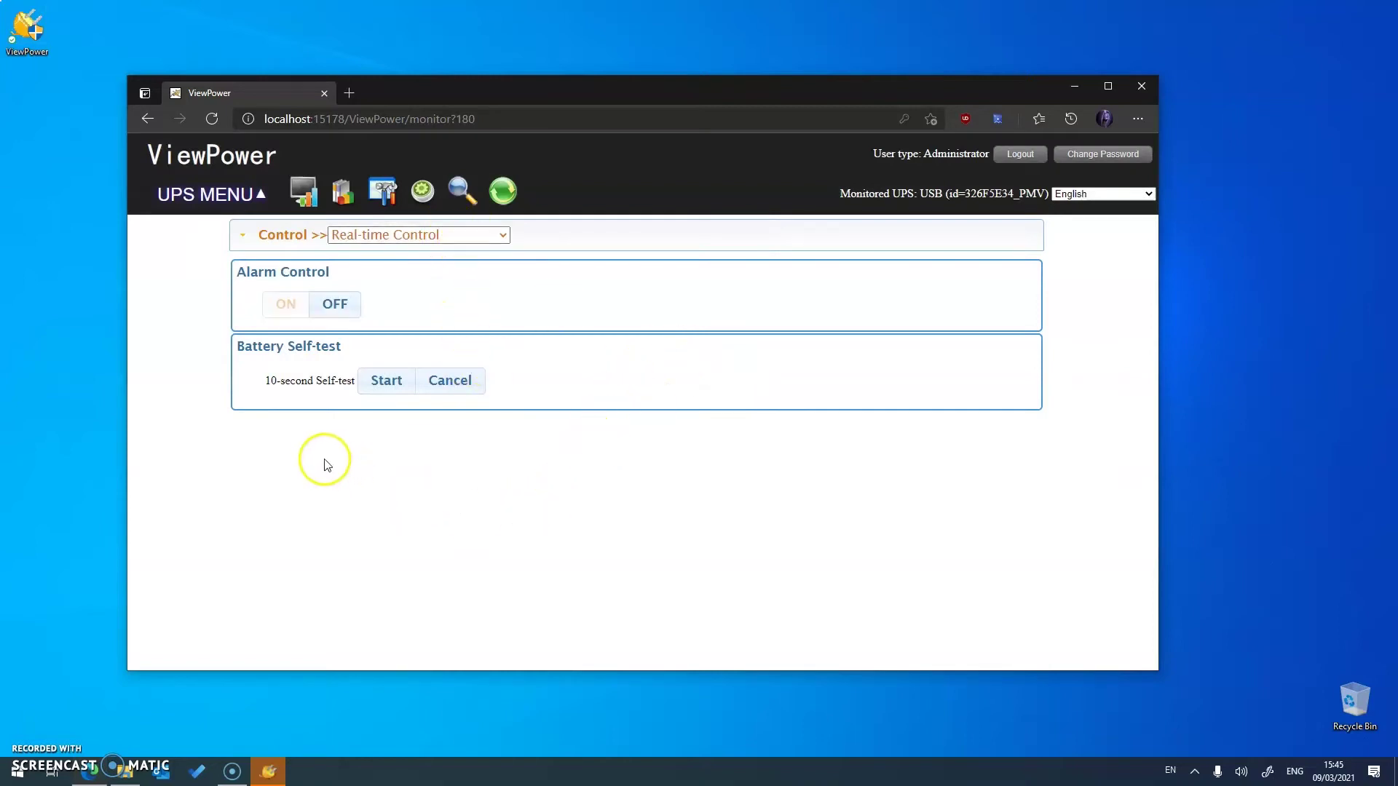
Step: Run the 10-second battery self-test, then go back to the Power flow view
{"action": "left_click", "coordinate": [399, 382]}
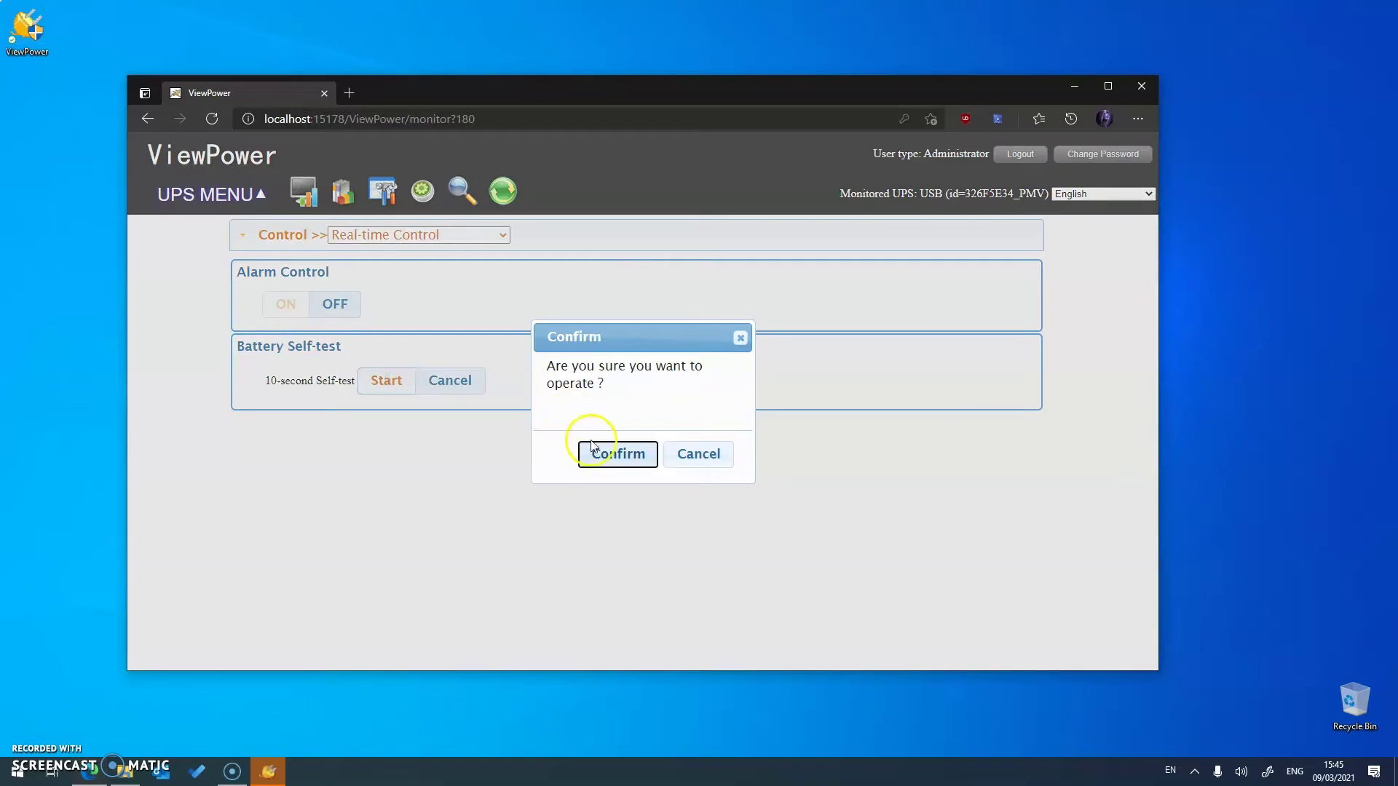
{"action": "left_click", "coordinate": [608, 456]}
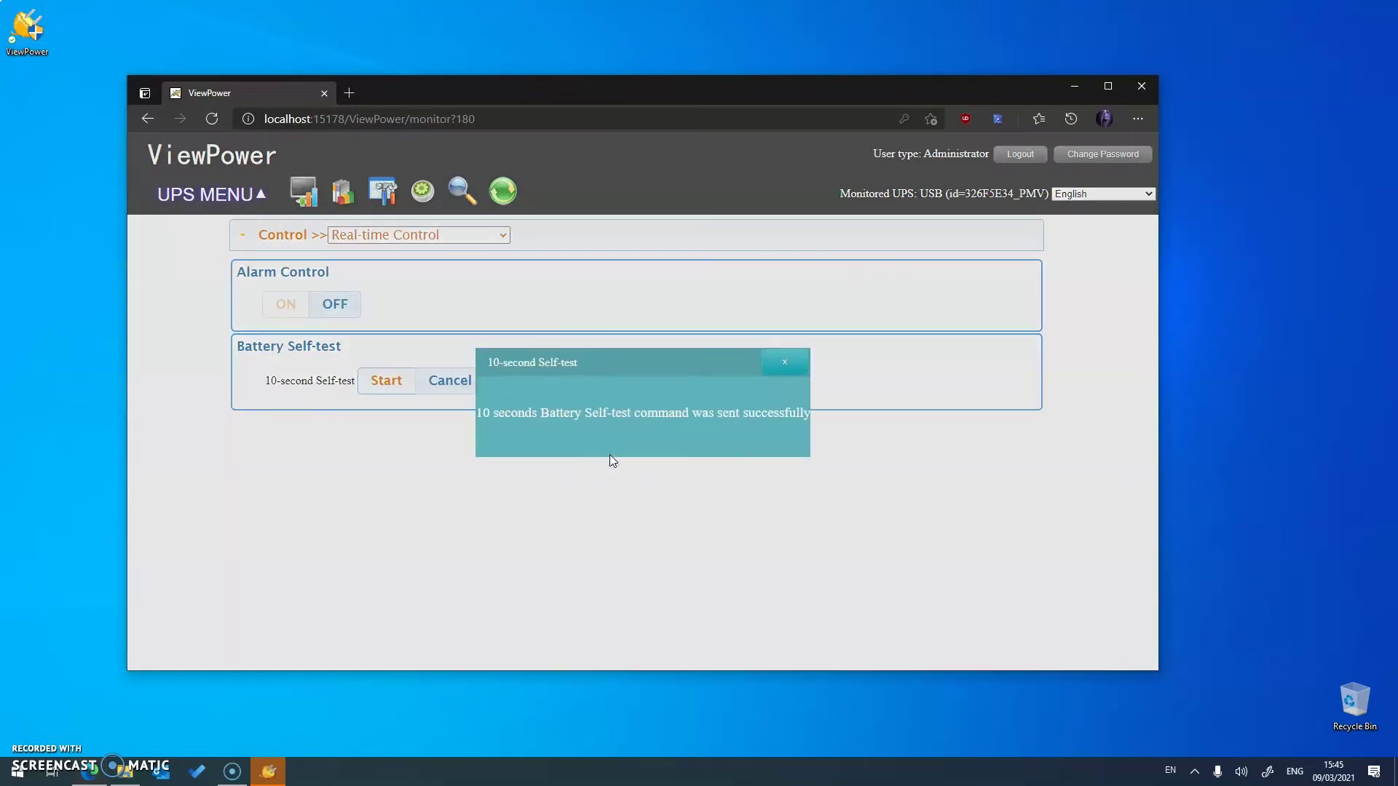
{"action": "left_click", "coordinate": [803, 372]}
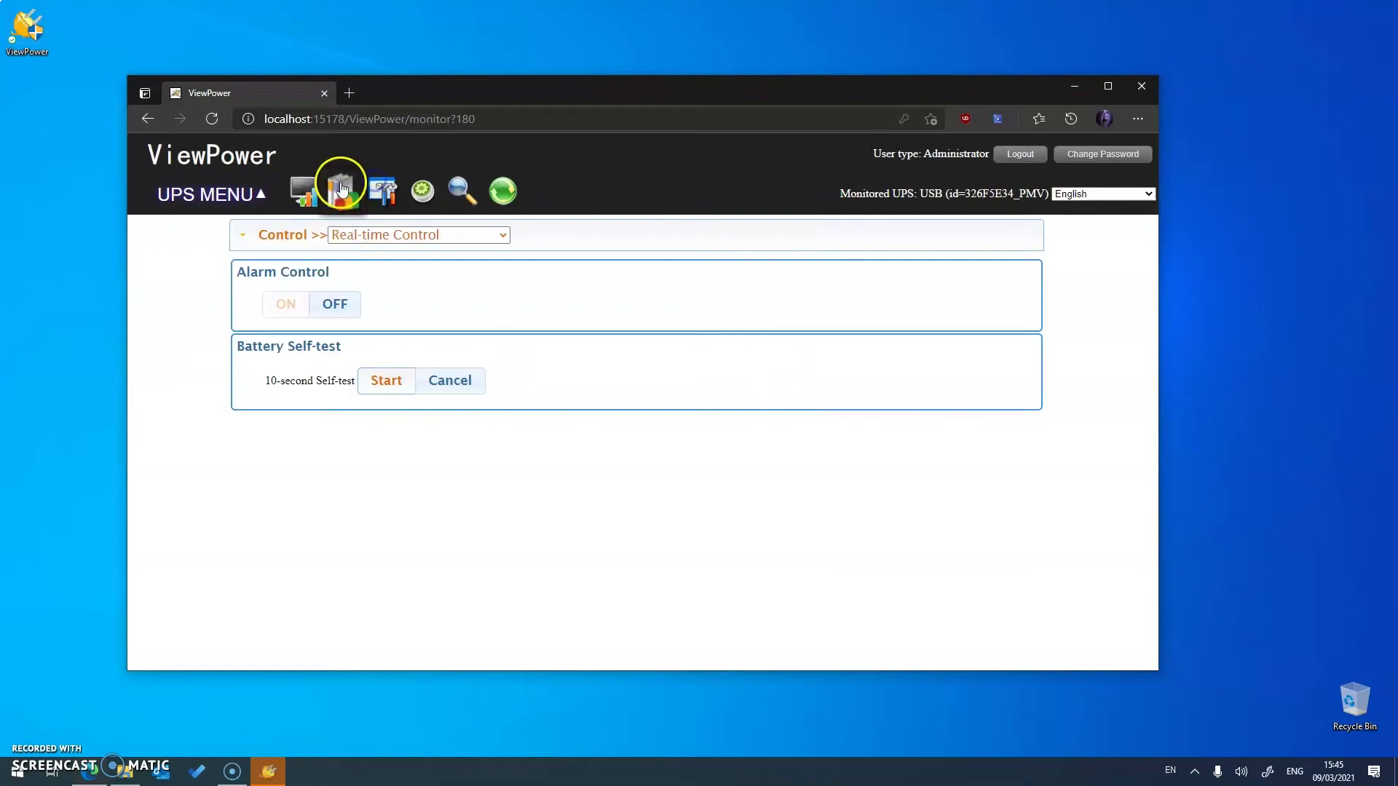
{"action": "left_click", "coordinate": [309, 198]}
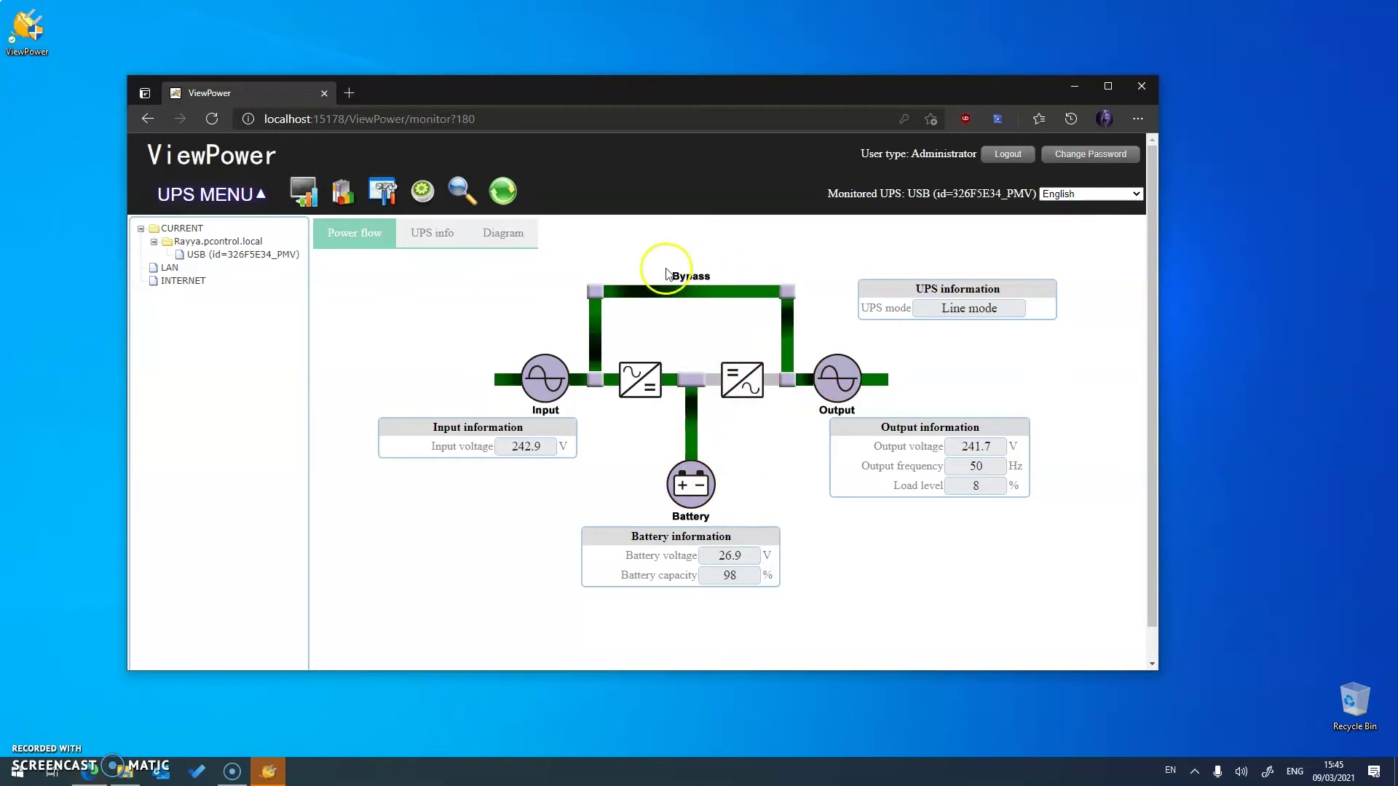
Step: Load the event log, delete all eight entries, and export the emptied log to .xls
{"action": "left_click", "coordinate": [337, 193]}
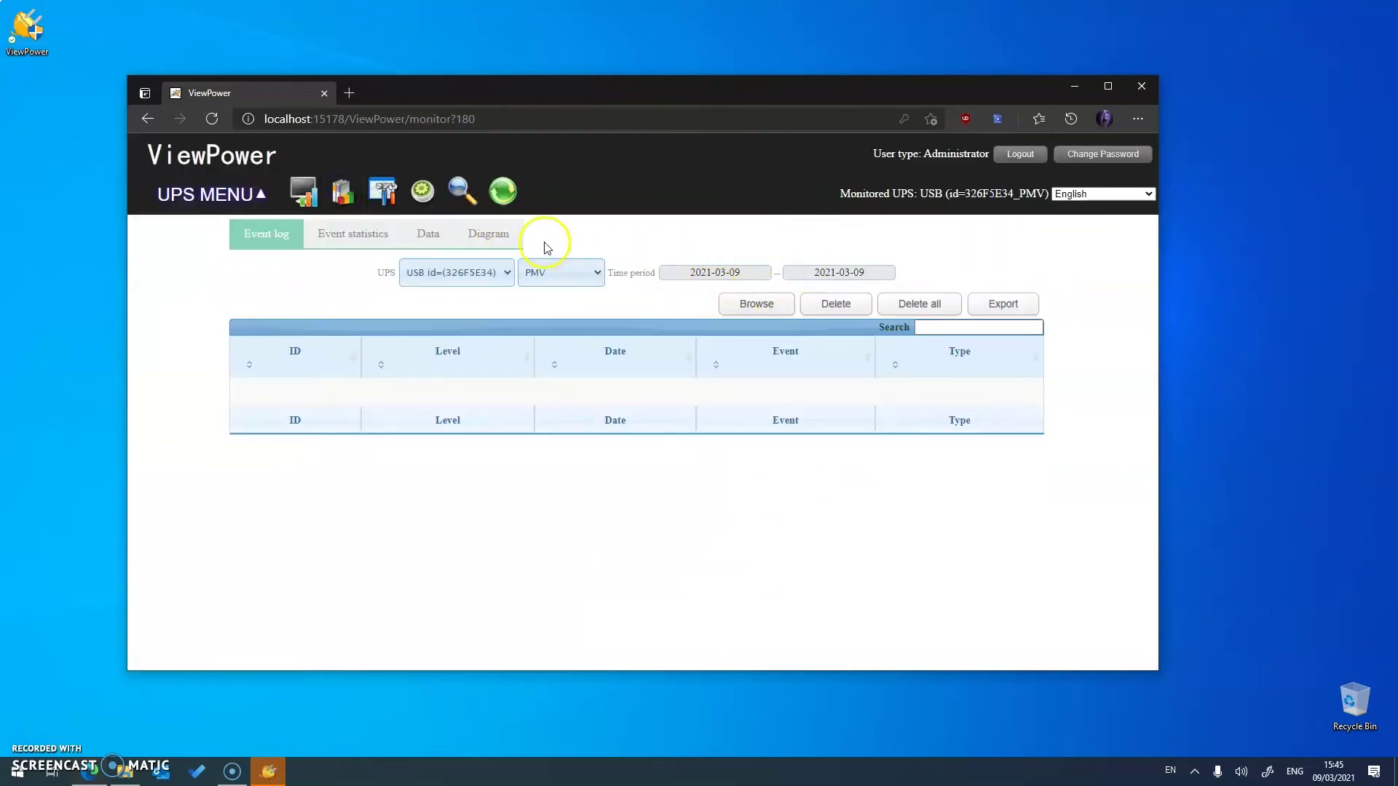
{"action": "left_click", "coordinate": [735, 305]}
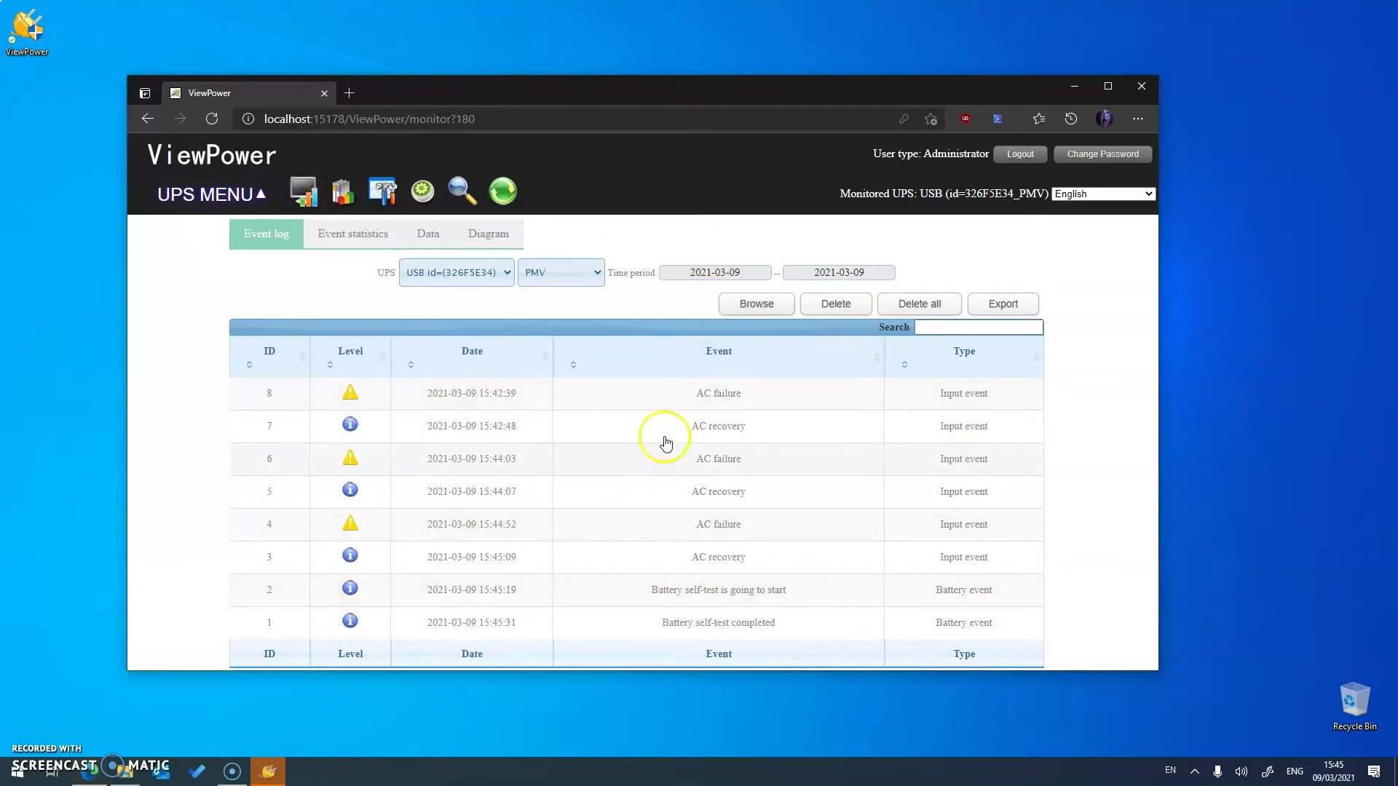
{"action": "left_click", "coordinate": [895, 312]}
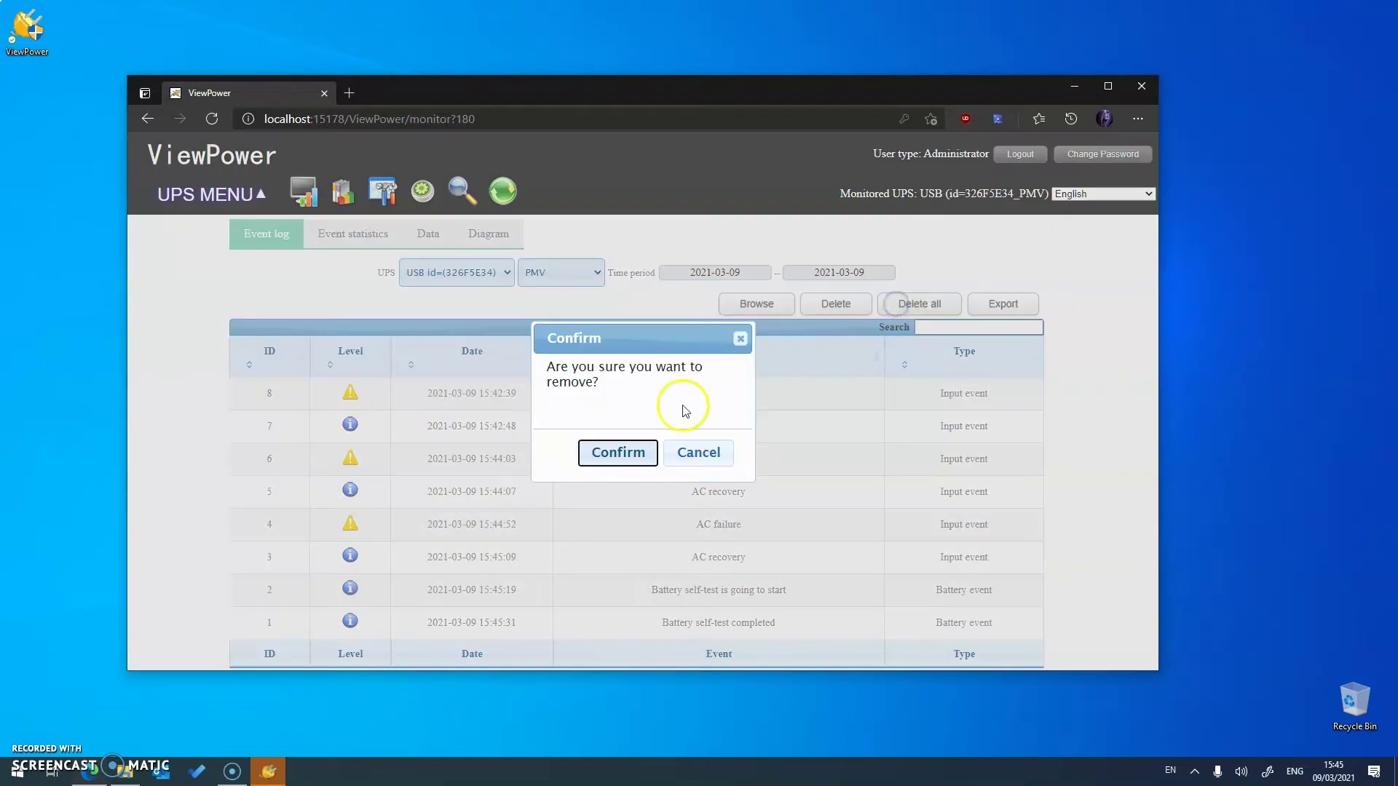
{"action": "left_click", "coordinate": [628, 454]}
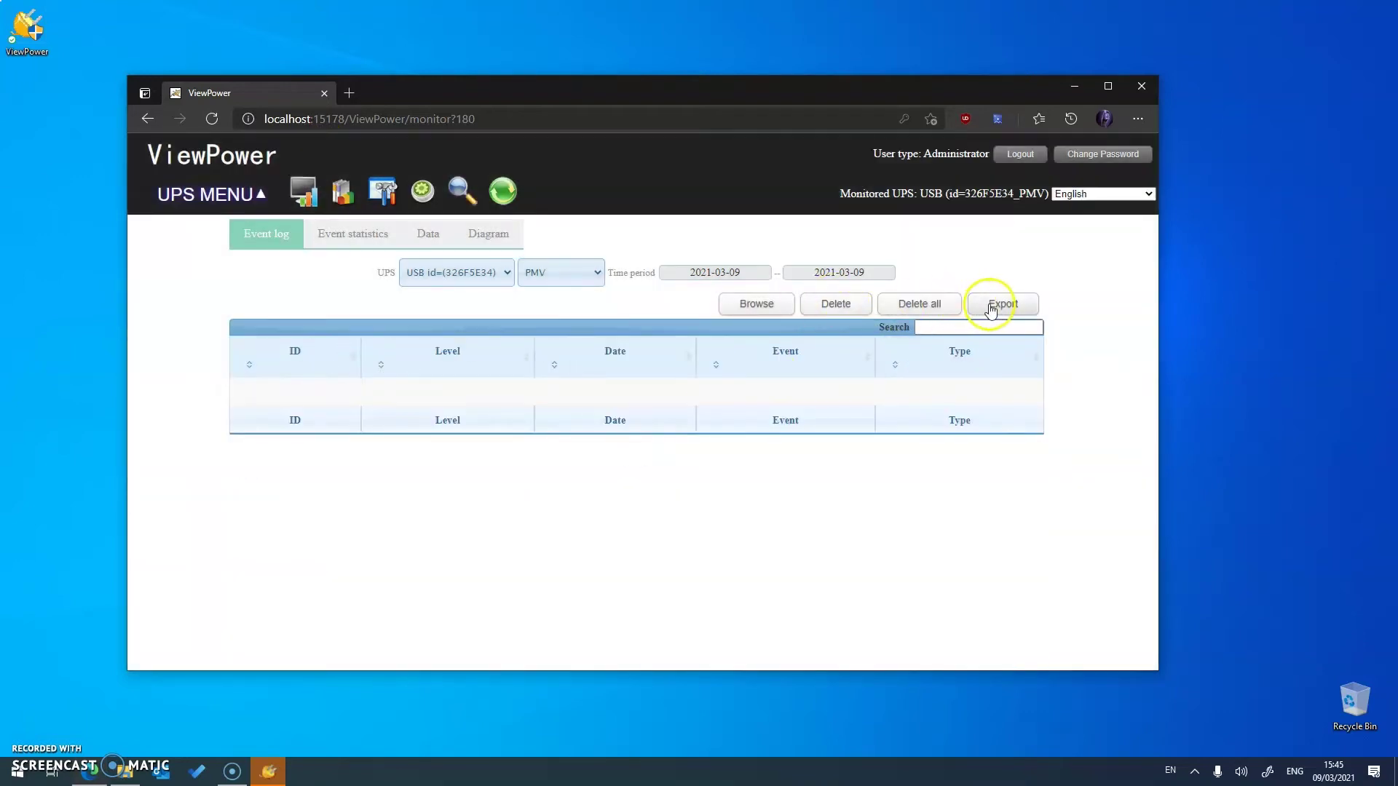
{"action": "left_click", "coordinate": [999, 307]}
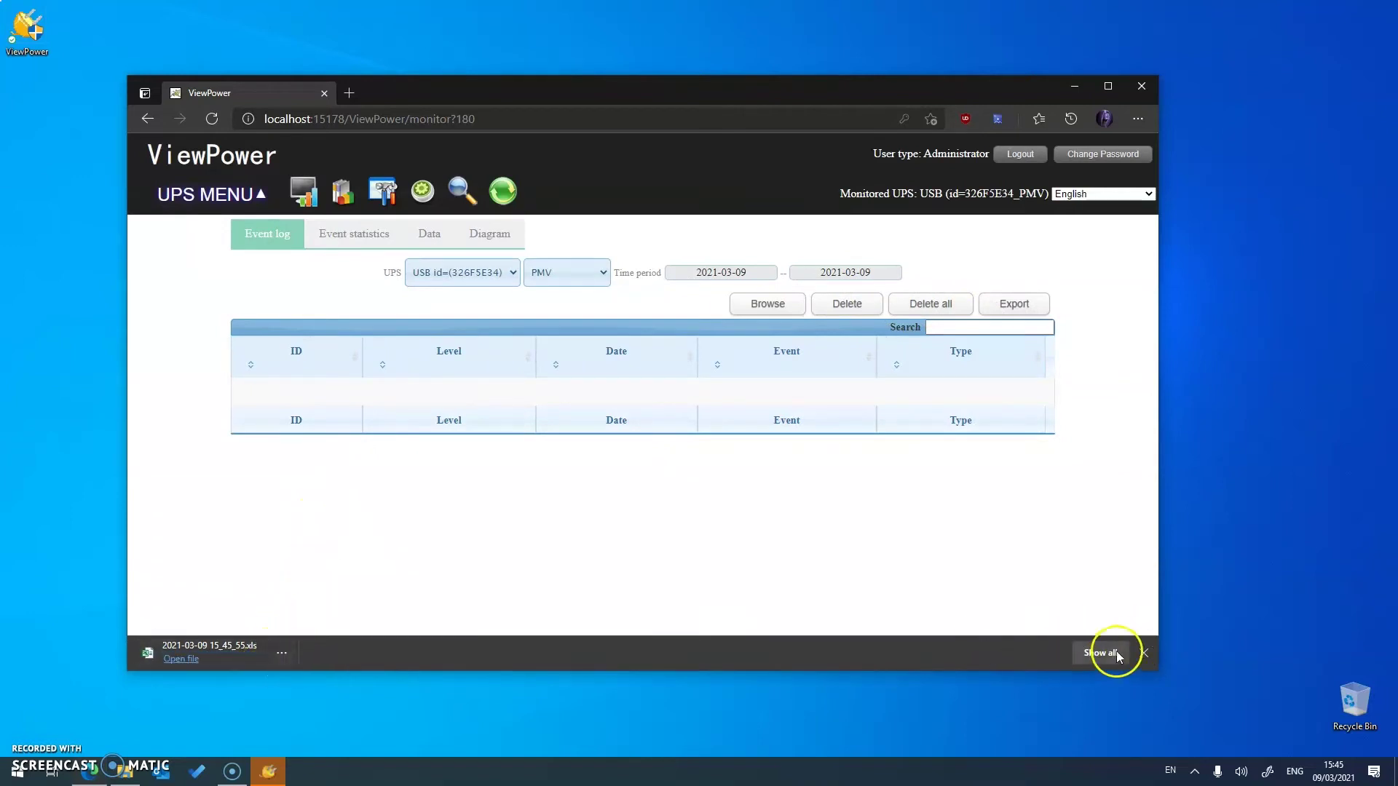
{"action": "left_click", "coordinate": [1144, 653]}
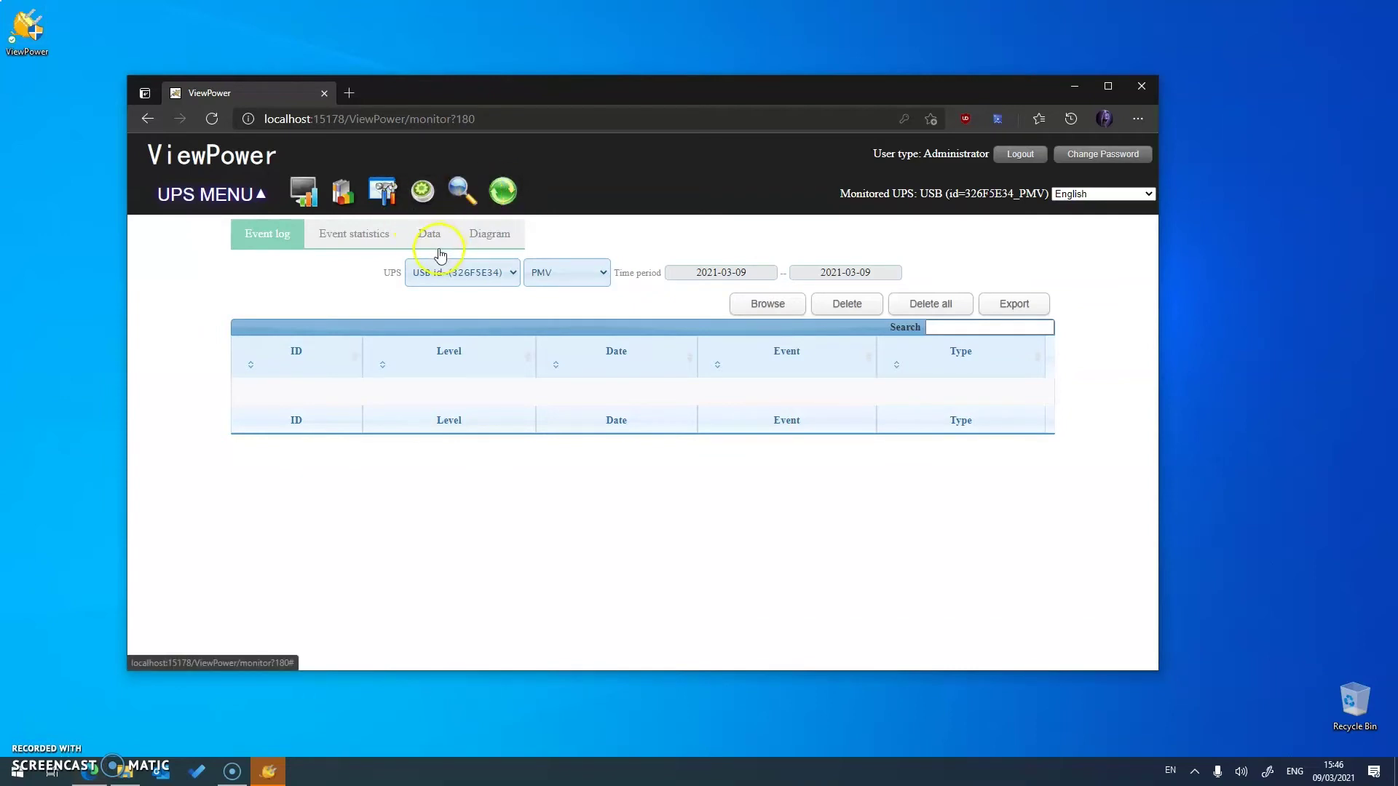
Step: On Power flow, highlight UPS mode, voltage and load readings as the UPS enters Battery mode at 0 V
{"action": "left_click", "coordinate": [314, 197]}
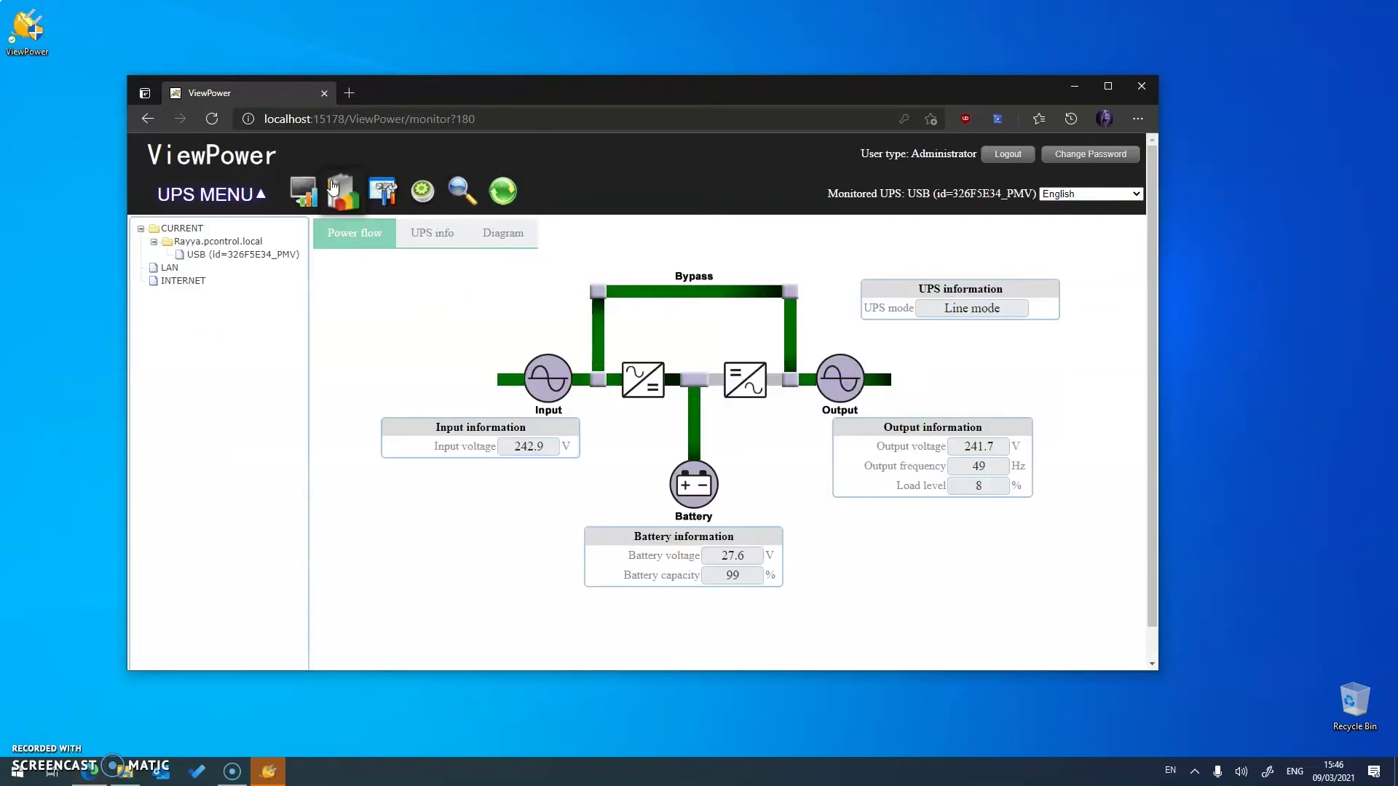
{"action": "left_click", "coordinate": [198, 671]}
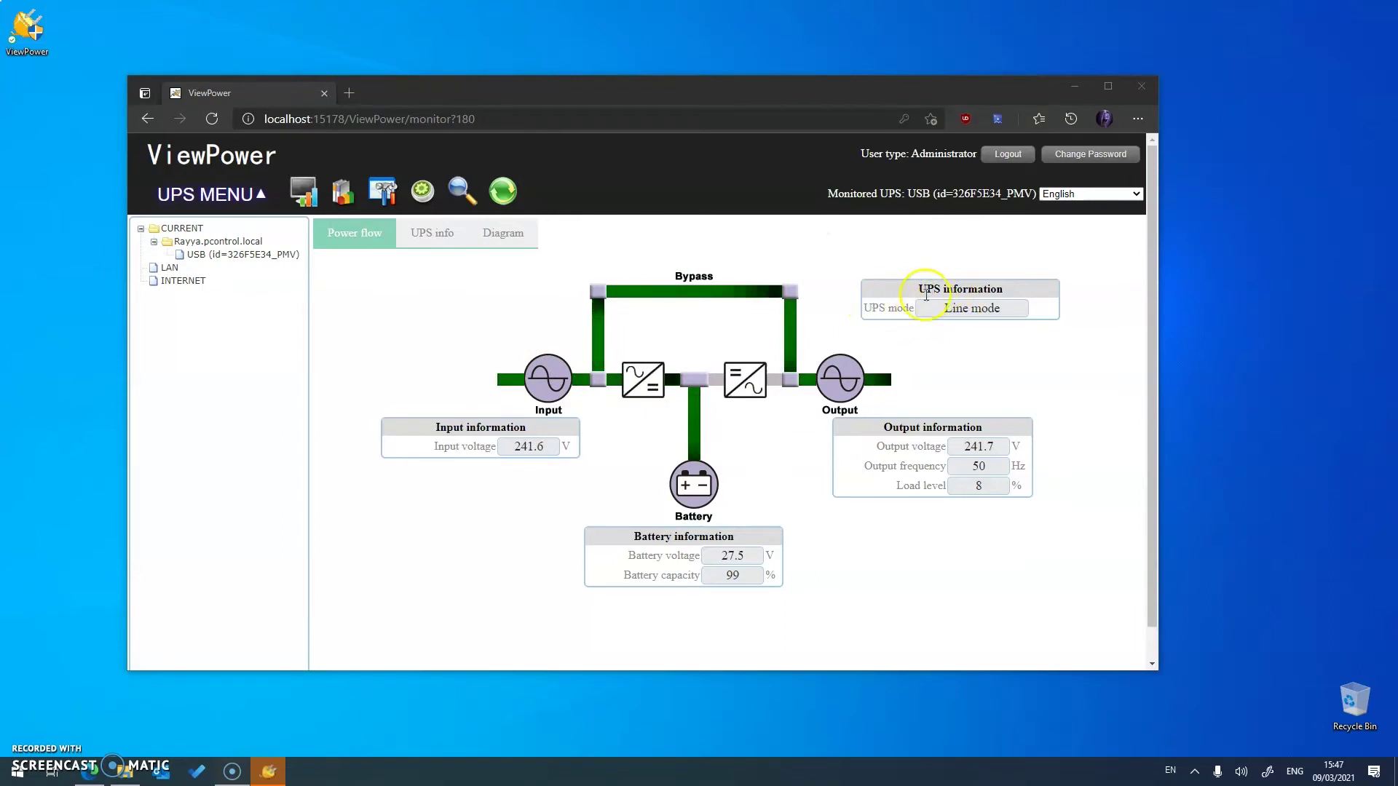
{"action": "left_click_drag", "start_coordinate": [933, 308], "coordinate": [1027, 304]}
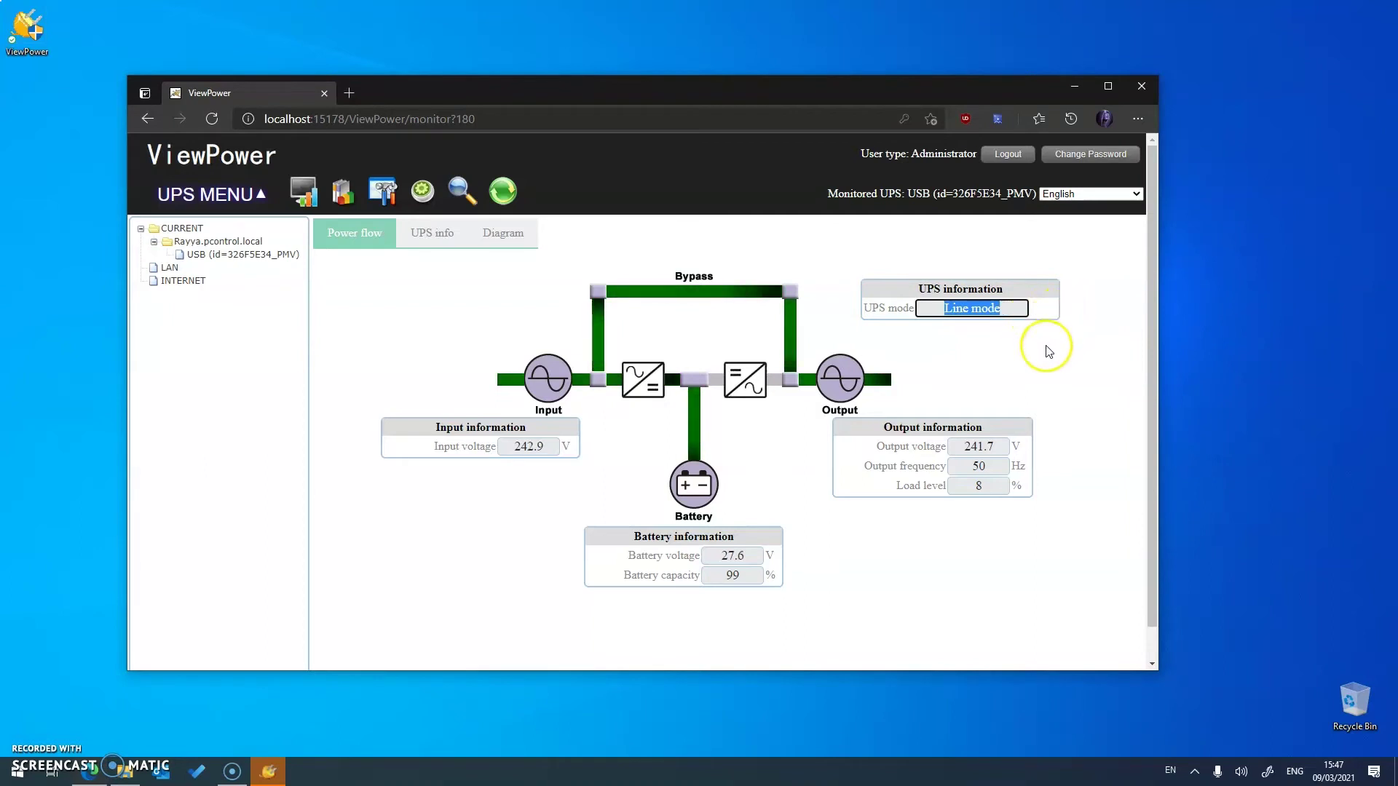
{"action": "left_click_drag", "start_coordinate": [516, 447], "coordinate": [541, 447]}
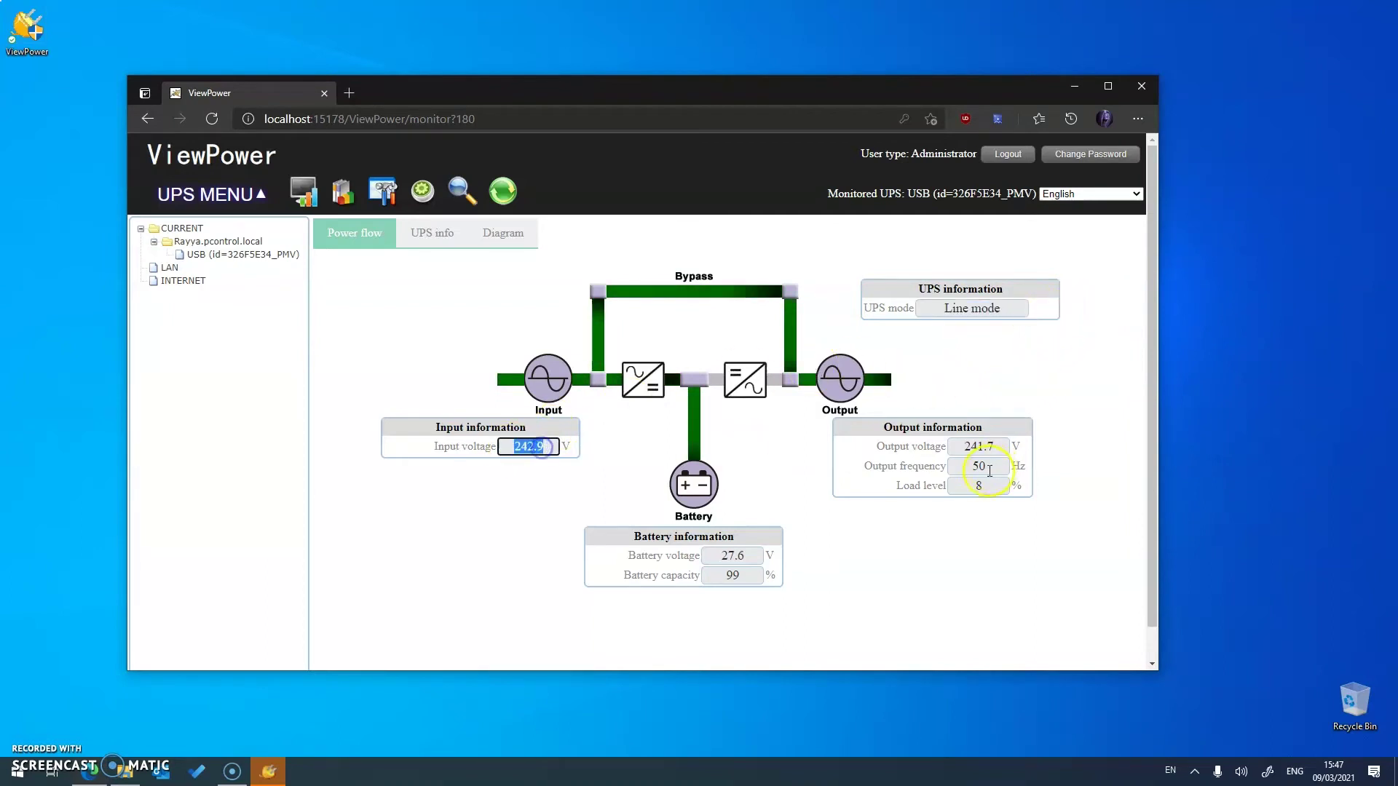
{"action": "left_click_drag", "start_coordinate": [965, 447], "coordinate": [995, 446]}
{"action": "left_click", "coordinate": [969, 487]}
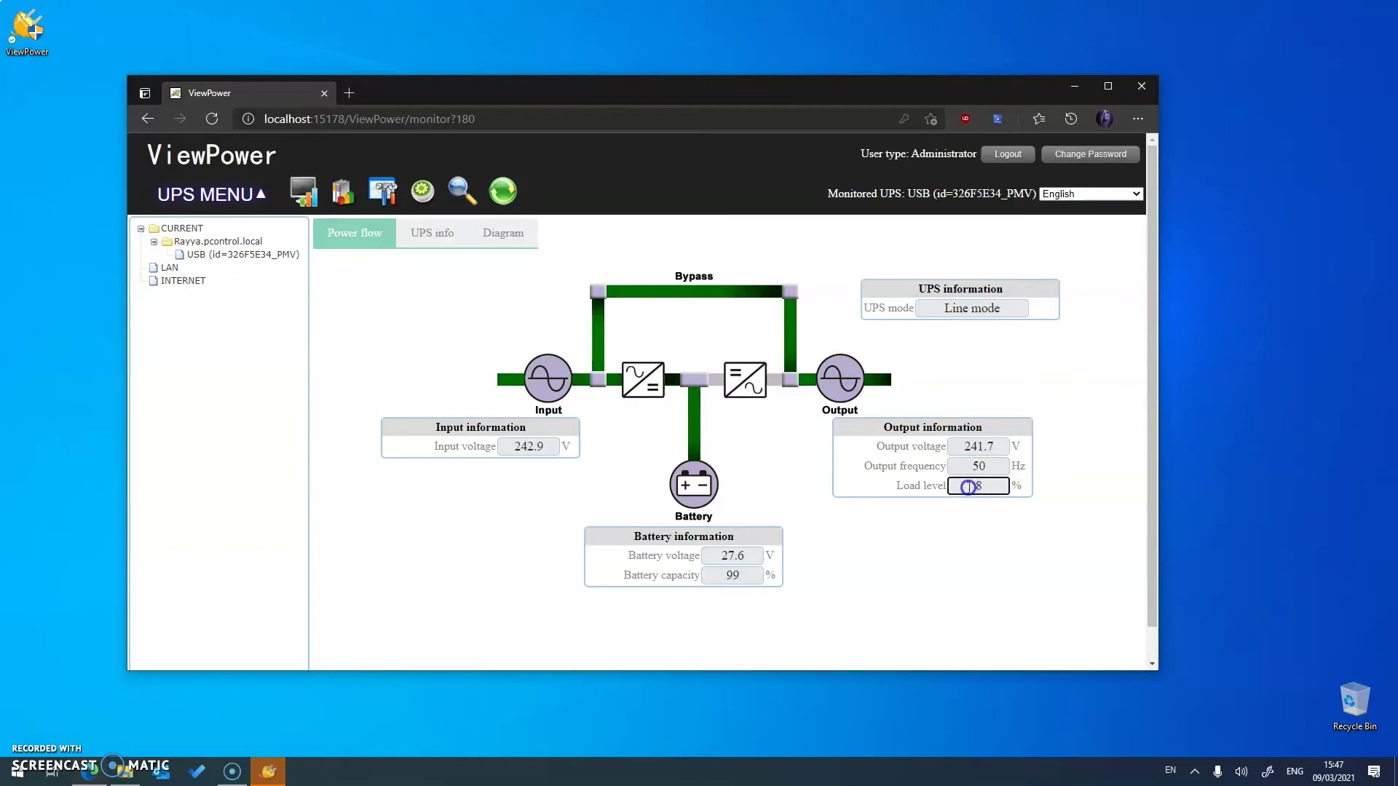
{"action": "left_click_drag", "start_coordinate": [970, 487], "coordinate": [982, 494]}
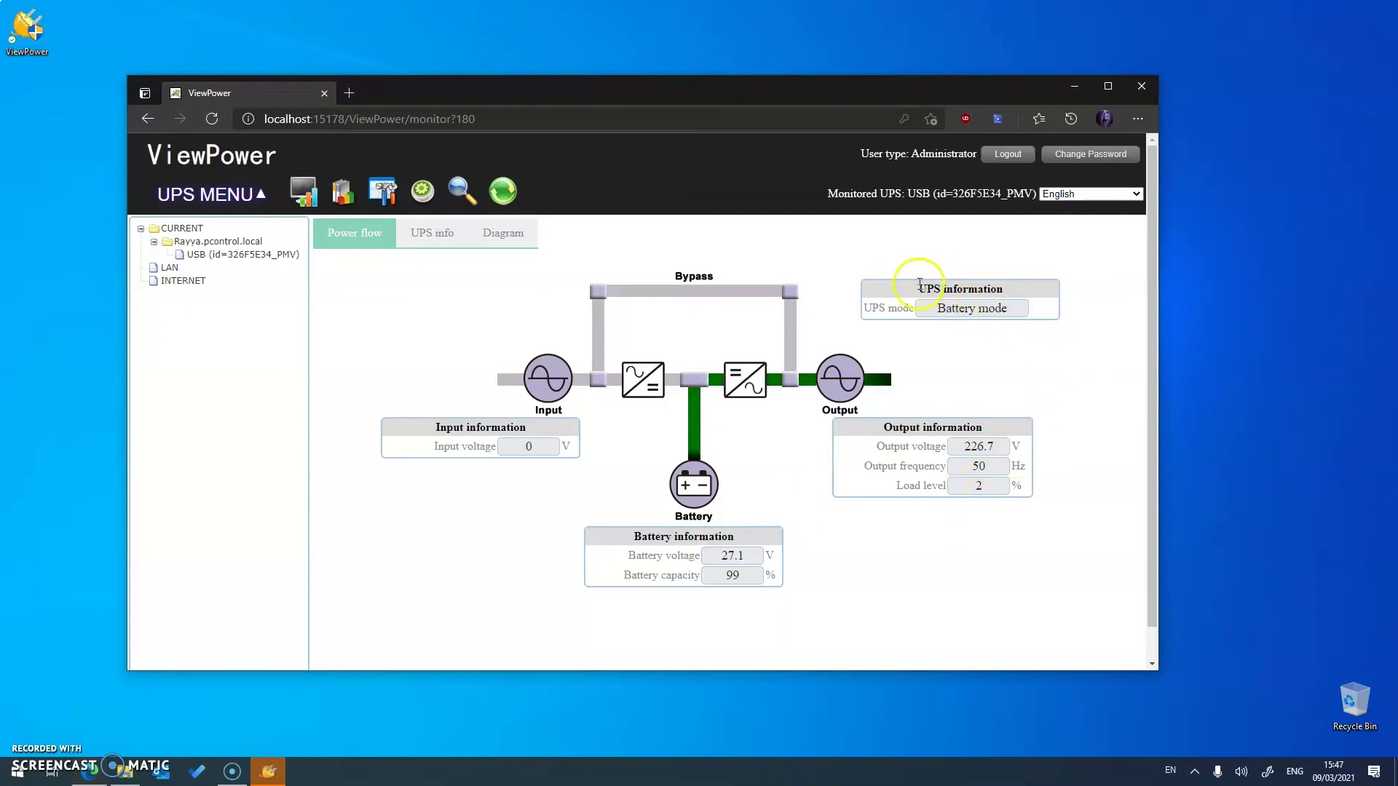
{"action": "triple_click", "coordinate": [994, 288]}
{"action": "triple_click", "coordinate": [937, 309]}
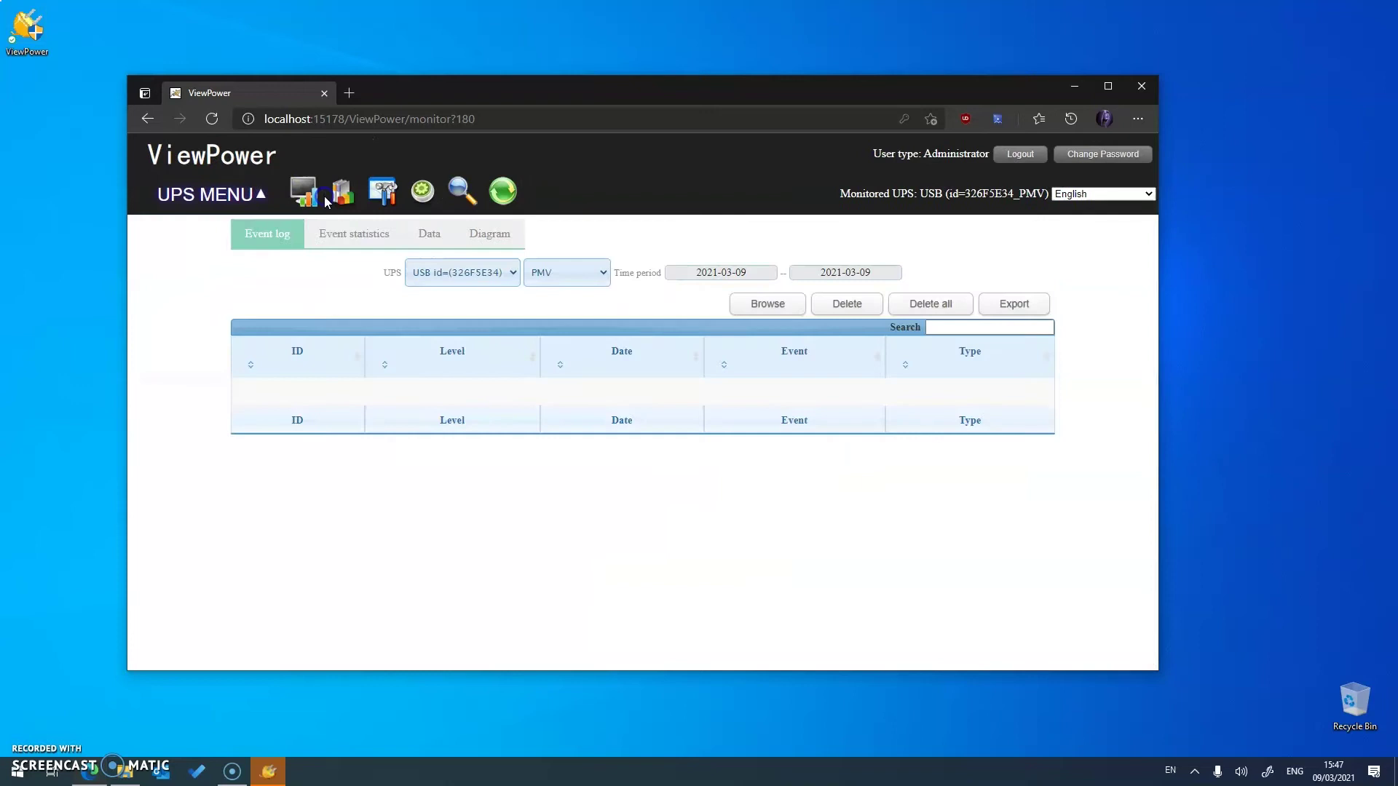
Step: Refresh the log for the AC failure events, then show the UPS info gauges at 99% battery
{"action": "left_click", "coordinate": [768, 306]}
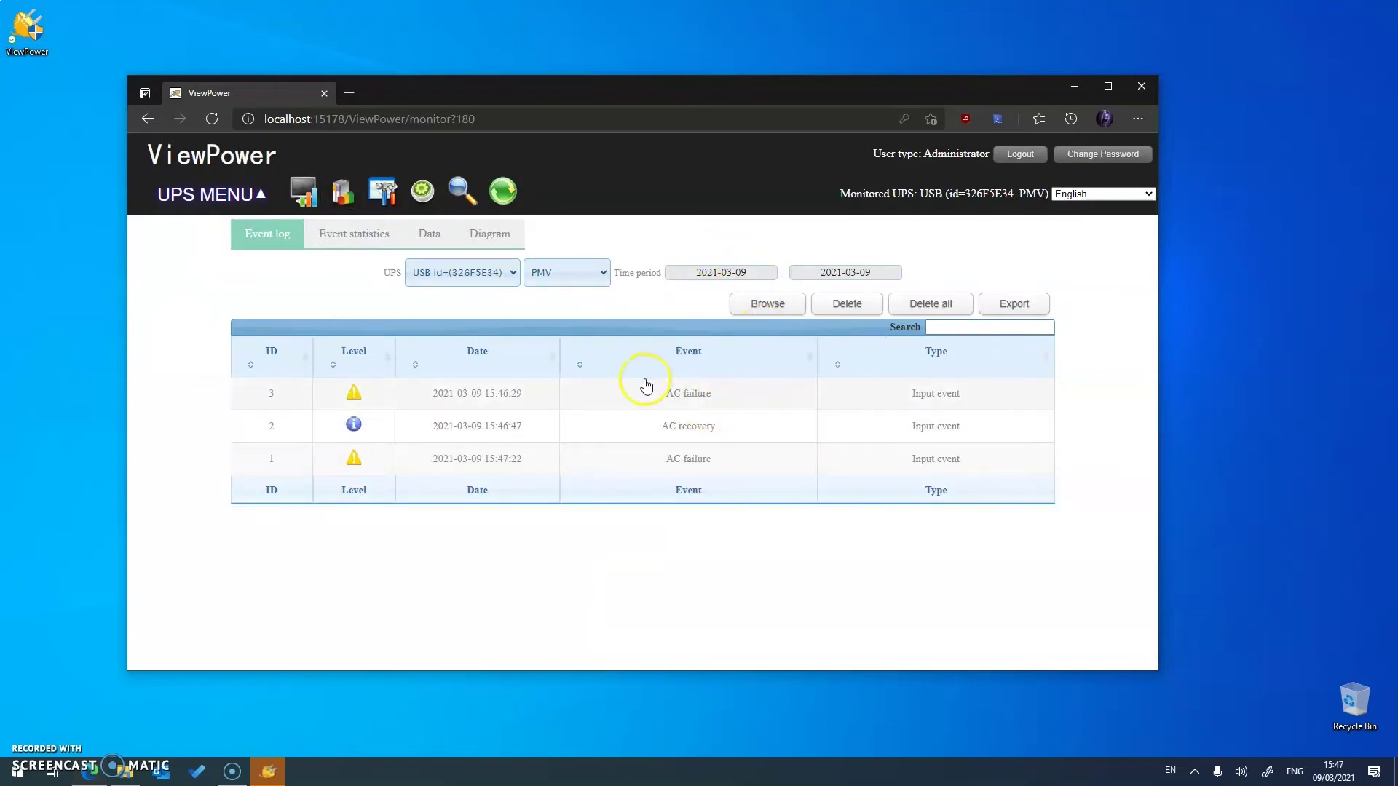
{"action": "left_click", "coordinate": [302, 189]}
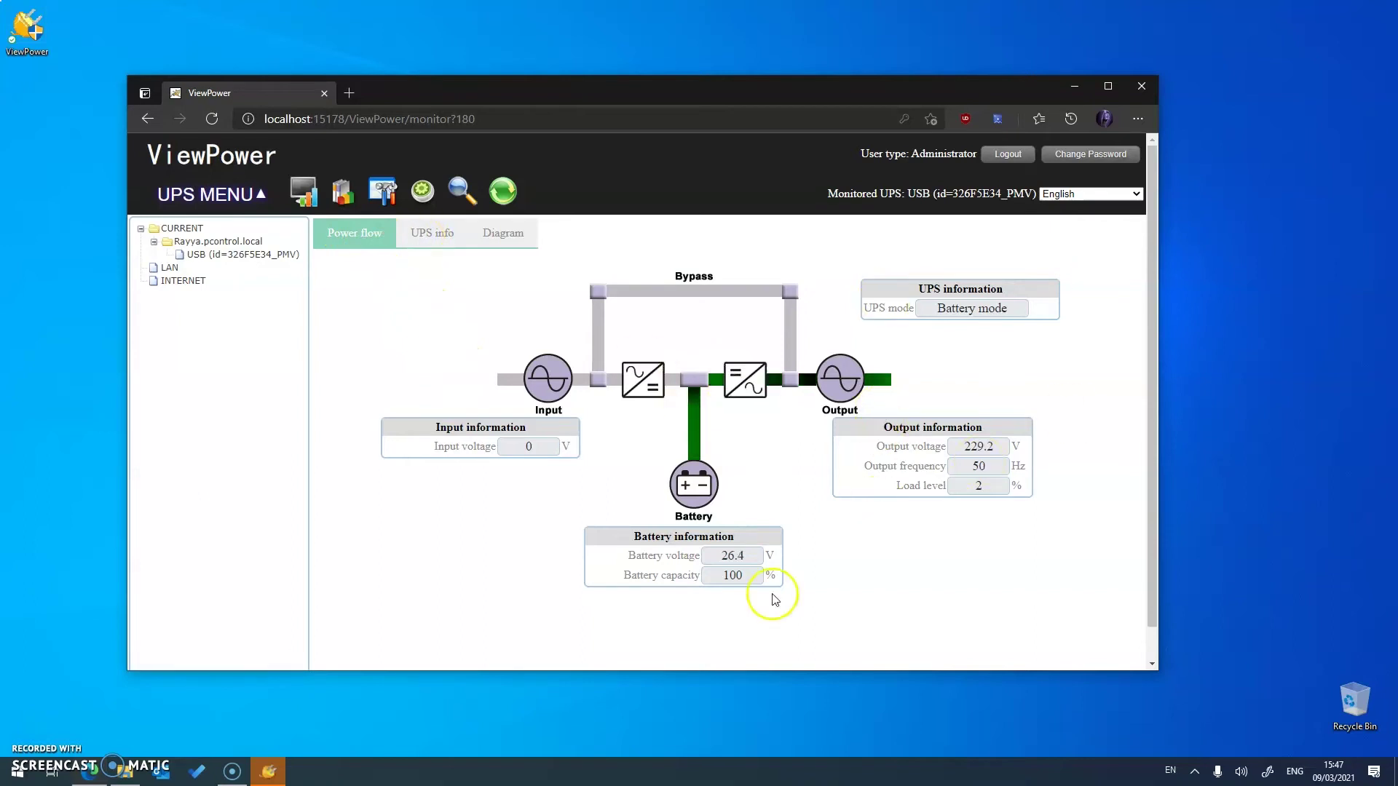
{"action": "left_click", "coordinate": [426, 233]}
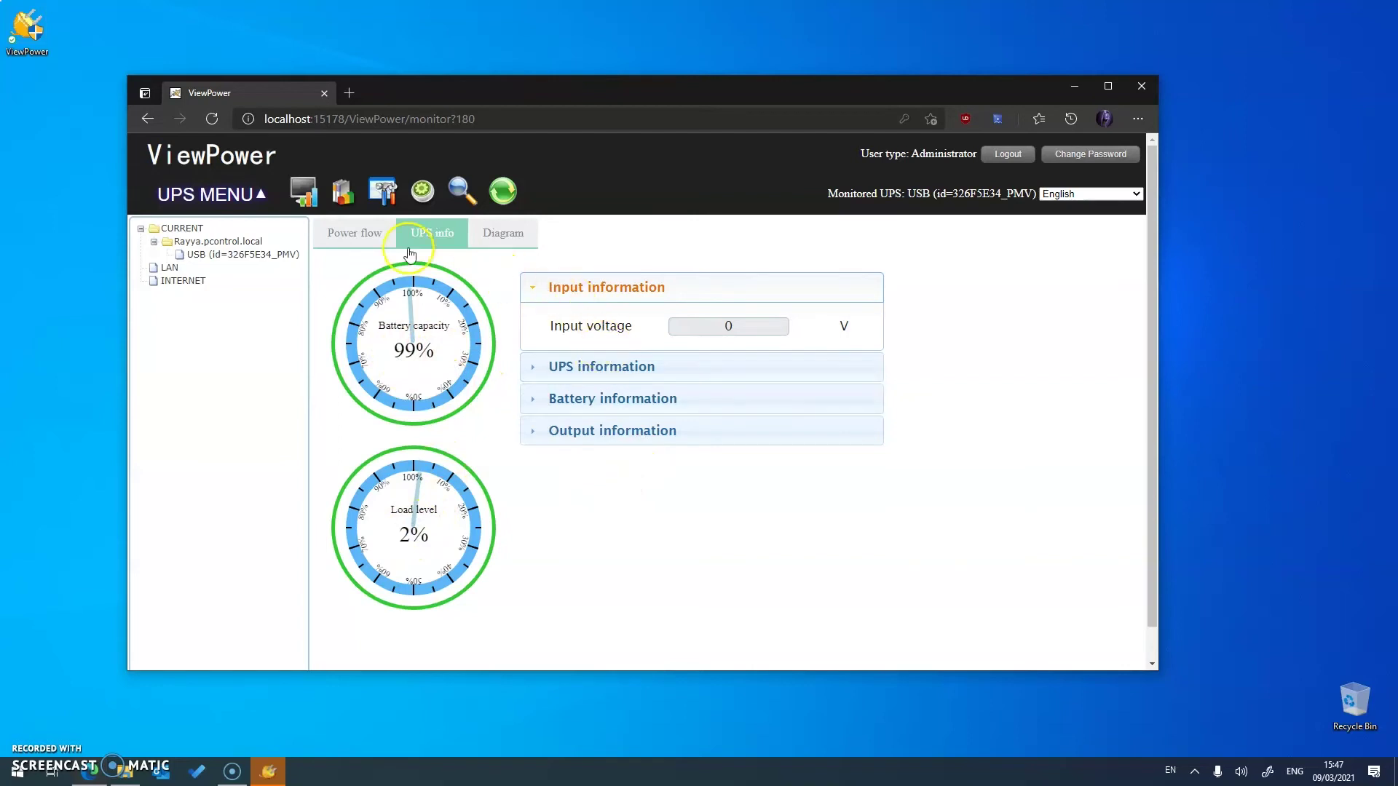
Step: Cycle the Power flow, UPS info and Diagram tabs, chart Output voltage, then return to Power flow
{"action": "left_click", "coordinate": [382, 237]}
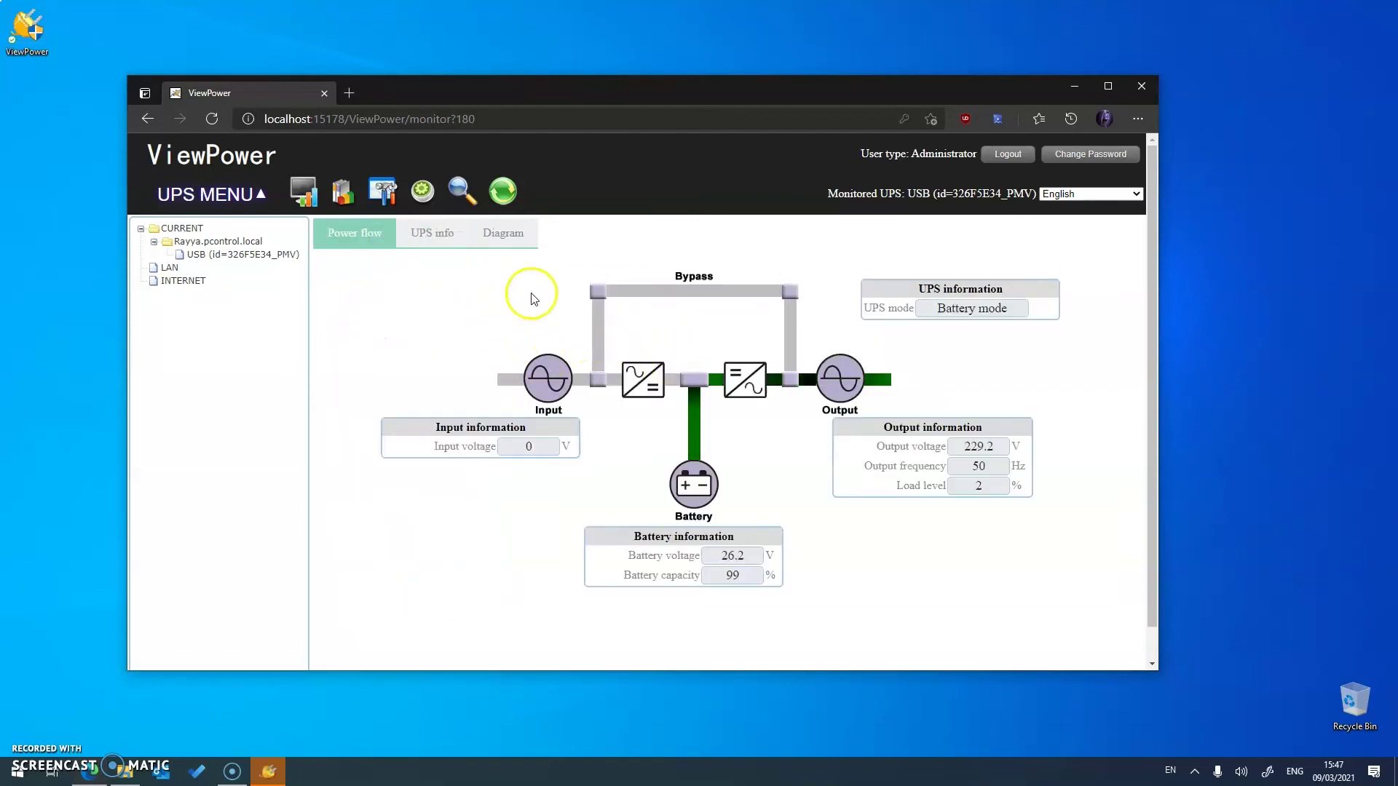
{"action": "left_click", "coordinate": [430, 234]}
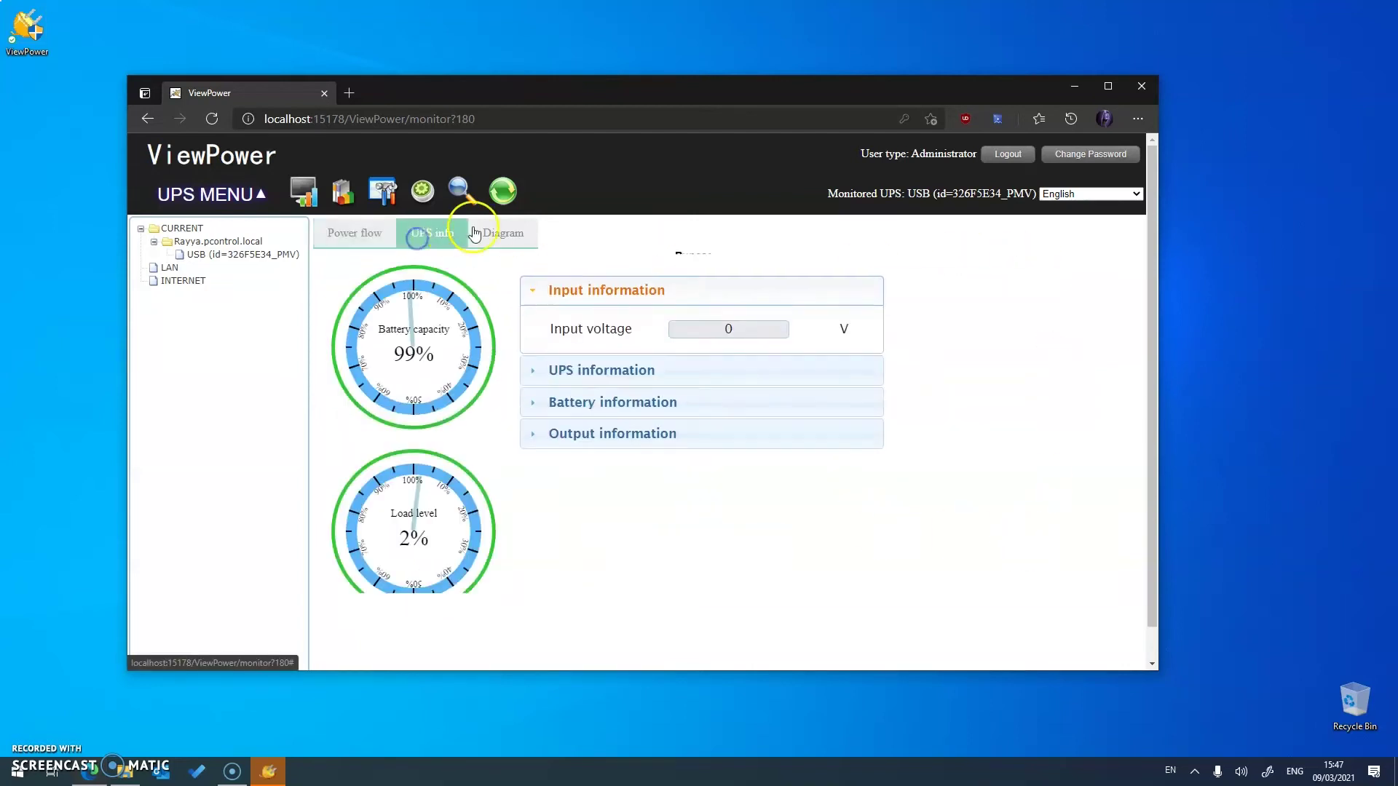
{"action": "left_click", "coordinate": [494, 235]}
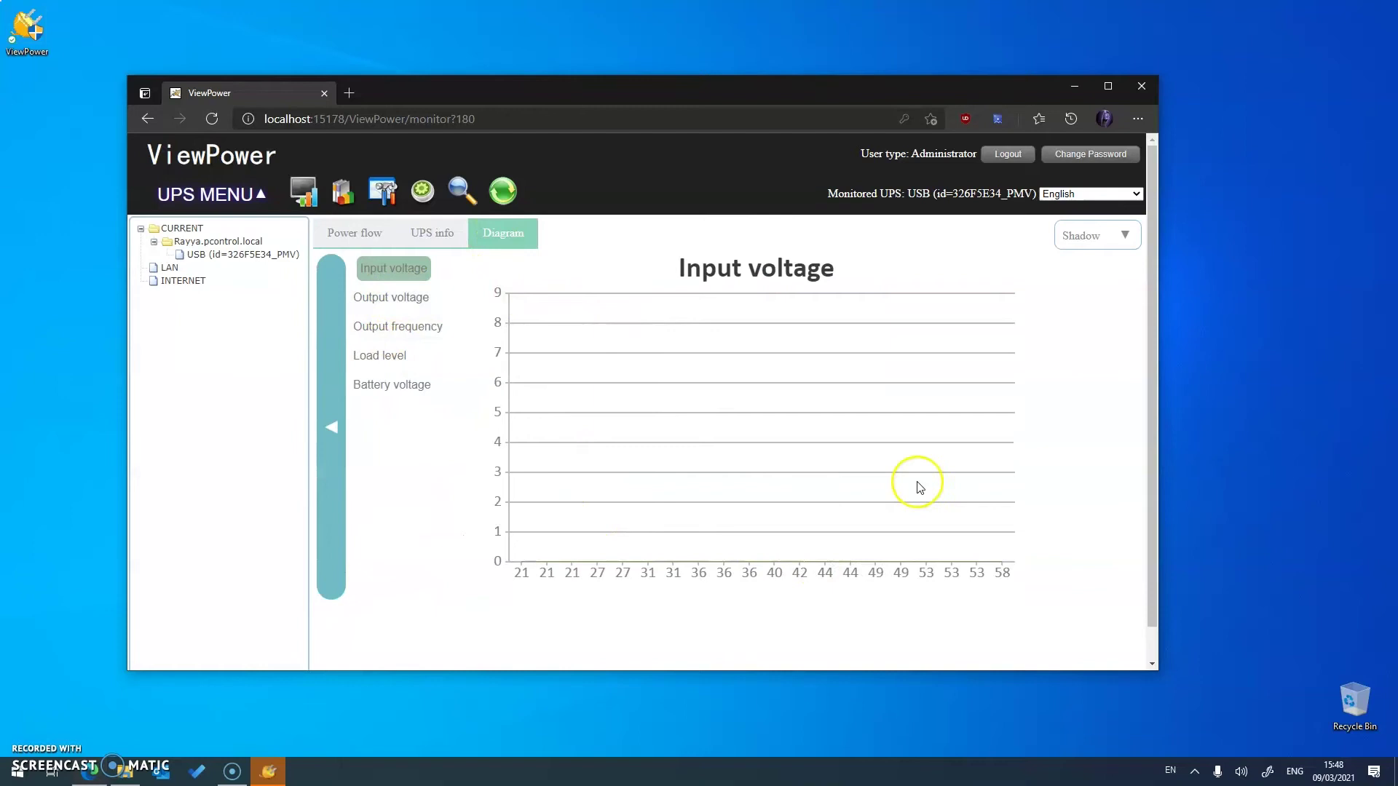
{"action": "mouse_move", "coordinate": [890, 567]}
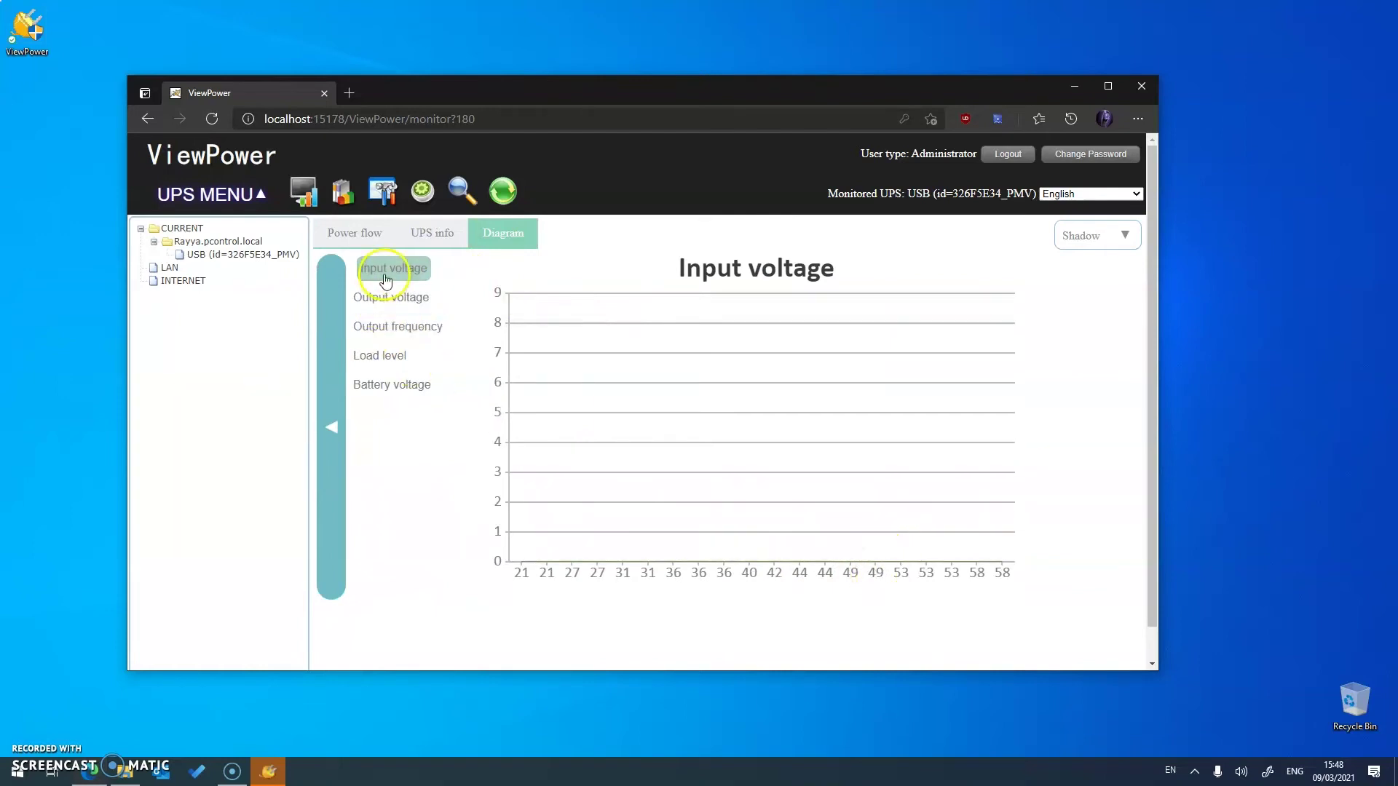
{"action": "left_click", "coordinate": [403, 302]}
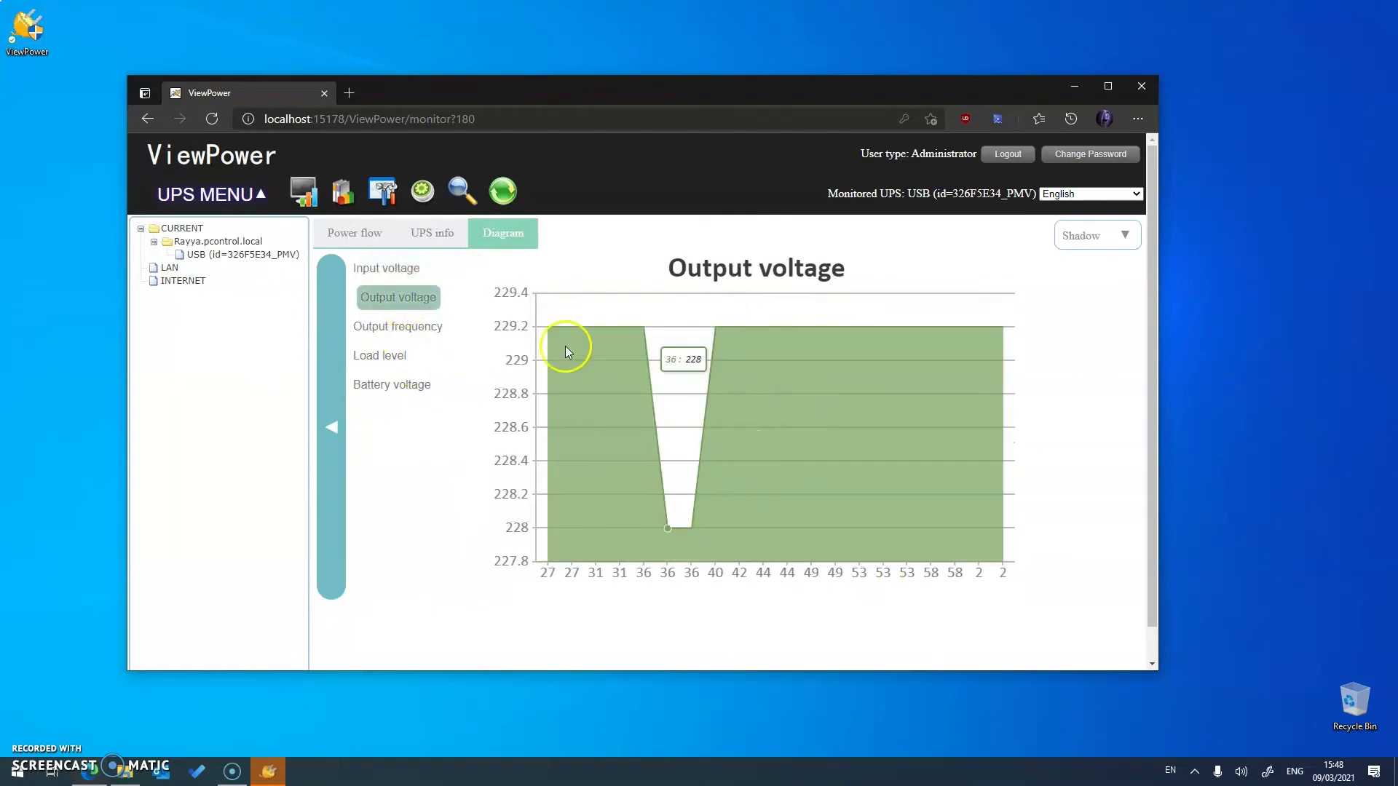
{"action": "mouse_move", "coordinate": [682, 439]}
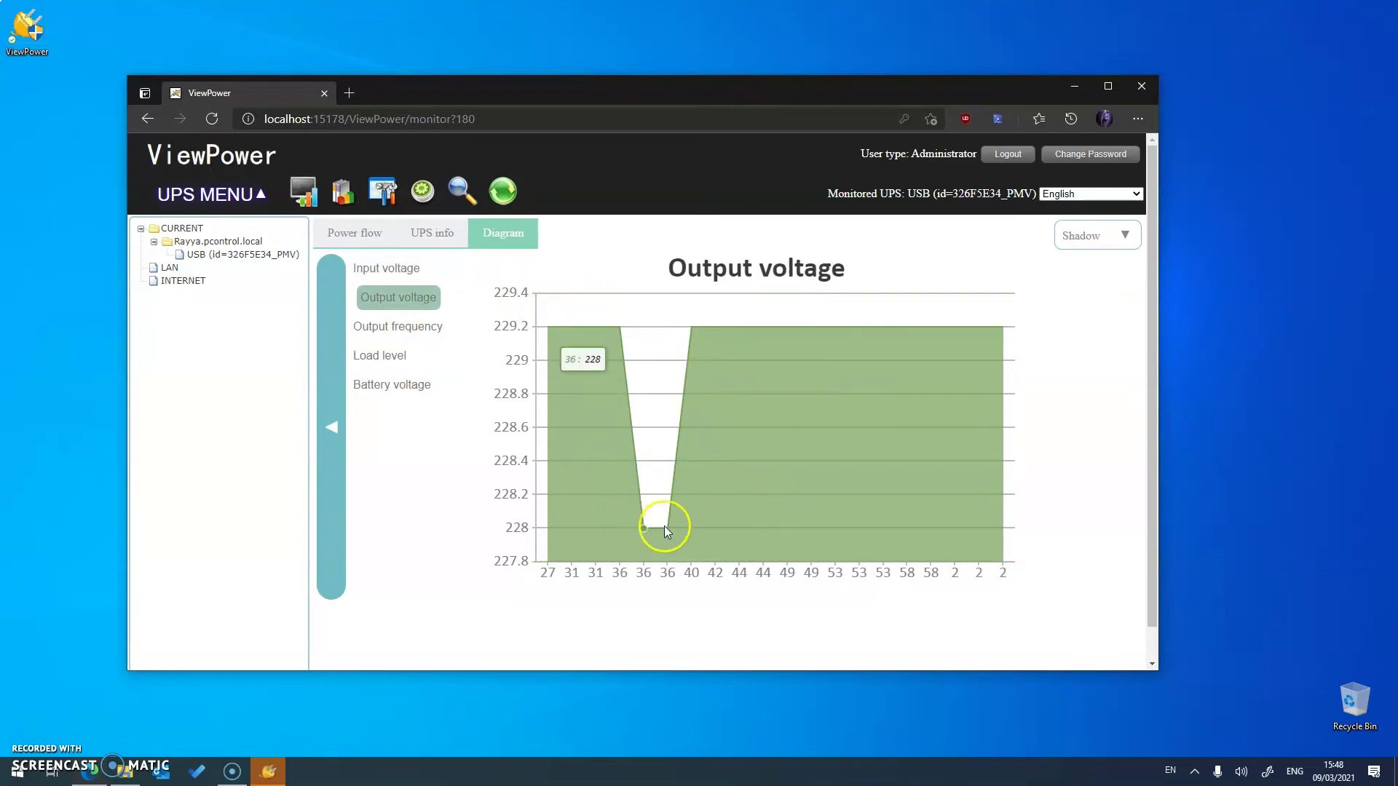
{"action": "mouse_move", "coordinate": [696, 338]}
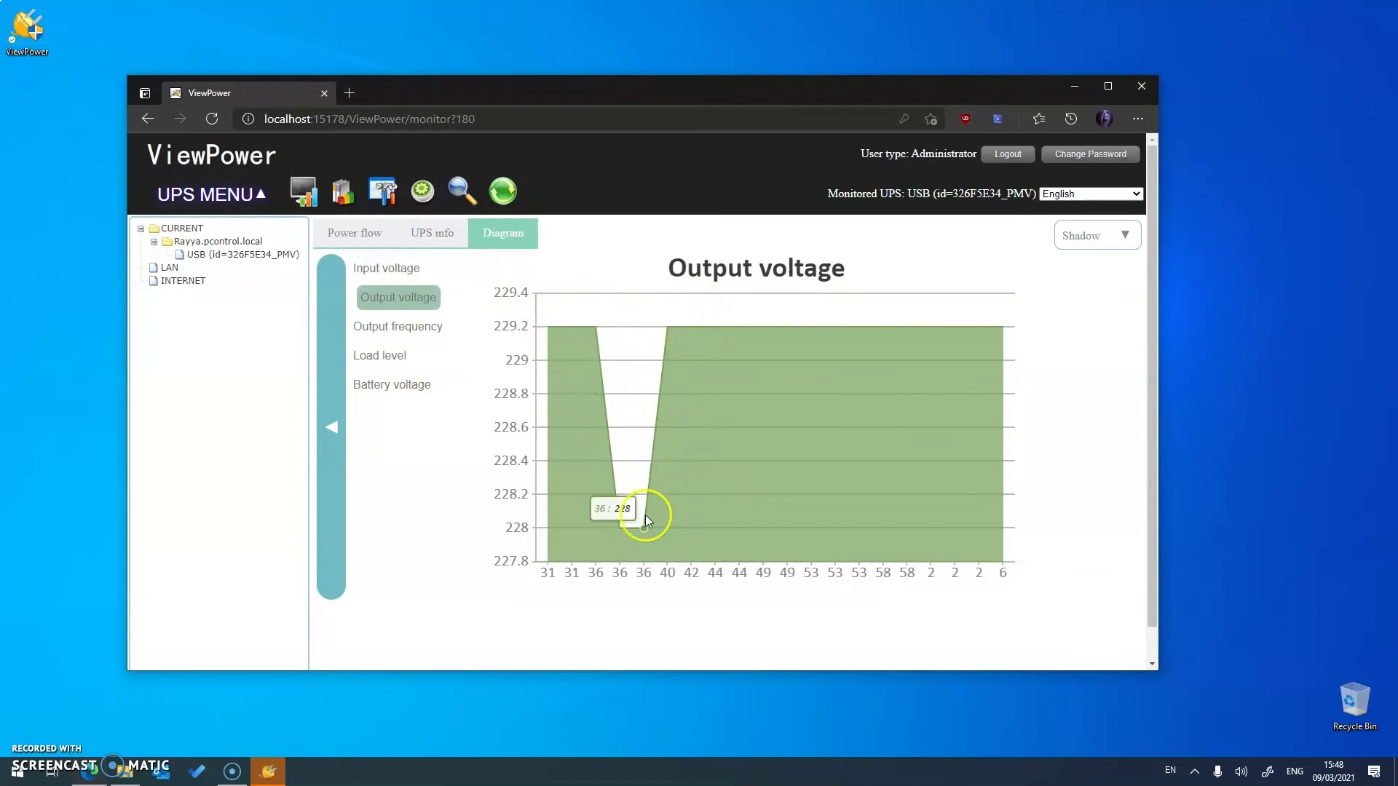
{"action": "left_click", "coordinate": [364, 239]}
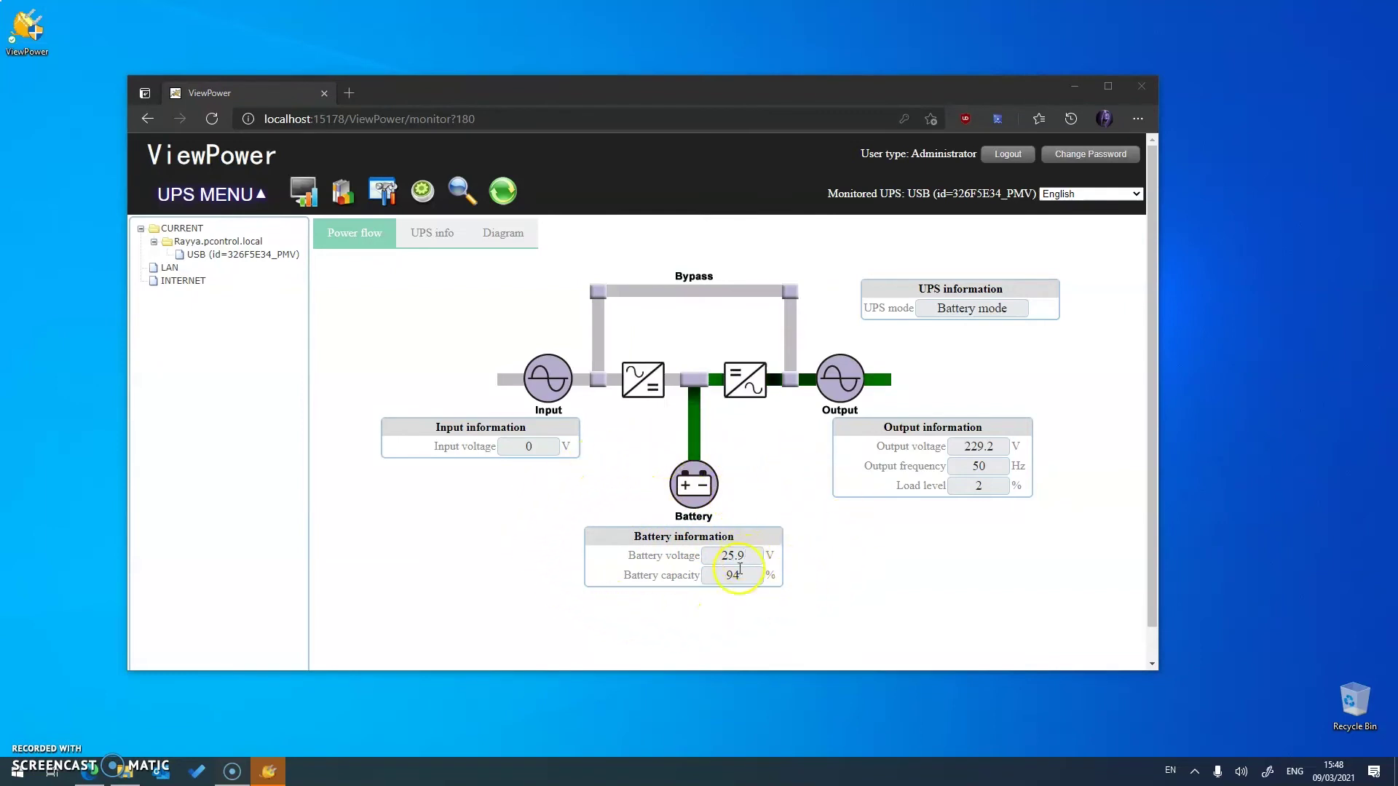
Step: Highlight the battery voltage and 73% capacity readings now that the UPS is back in Line mode
{"action": "left_click_drag", "start_coordinate": [717, 558], "coordinate": [746, 558]}
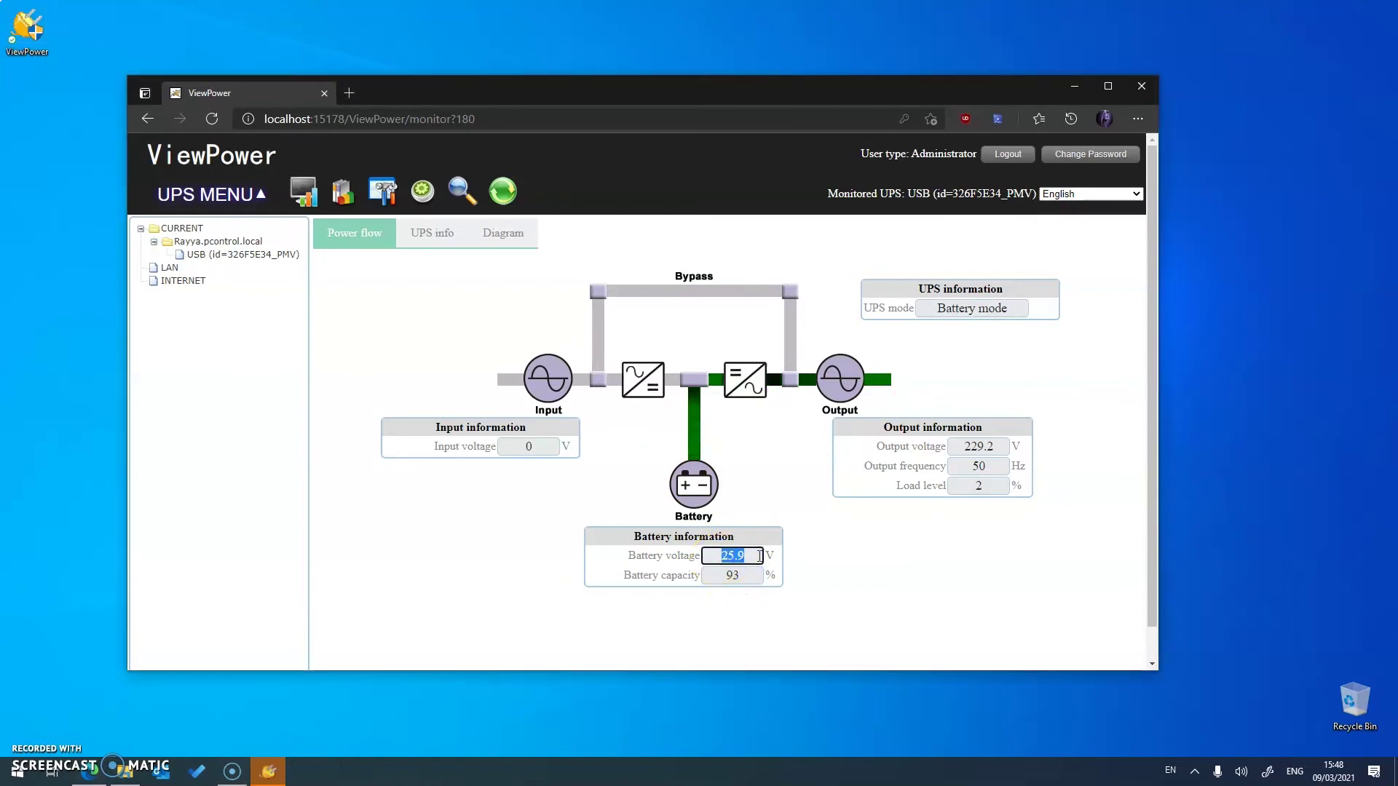
{"action": "left_click", "coordinate": [729, 582]}
{"action": "left_click_drag", "start_coordinate": [725, 575], "coordinate": [742, 576]}
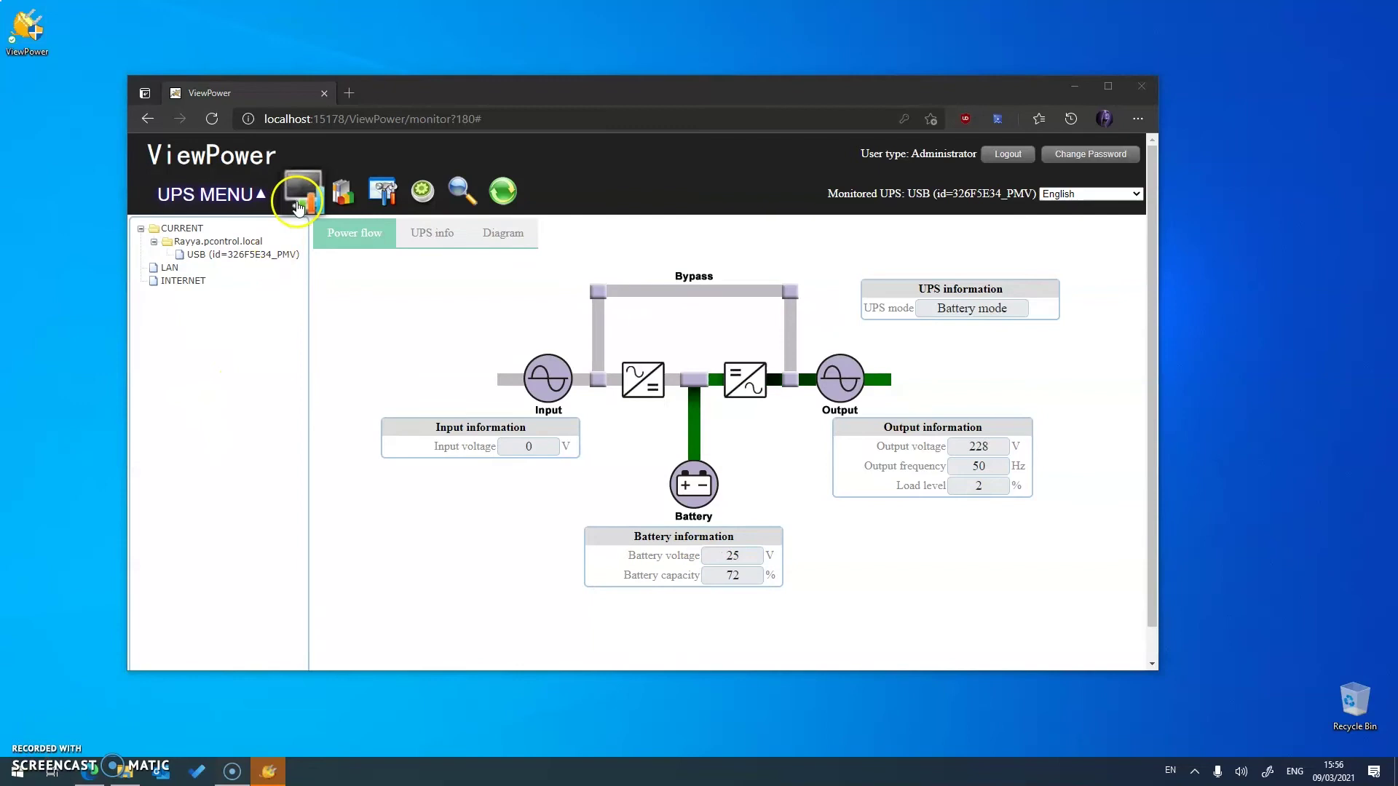
Step: Open the UPS MENU dropdown listing Configuration, UPS settings and Control
{"action": "left_click", "coordinate": [228, 187]}
{"action": "left_click", "coordinate": [41, 190]}
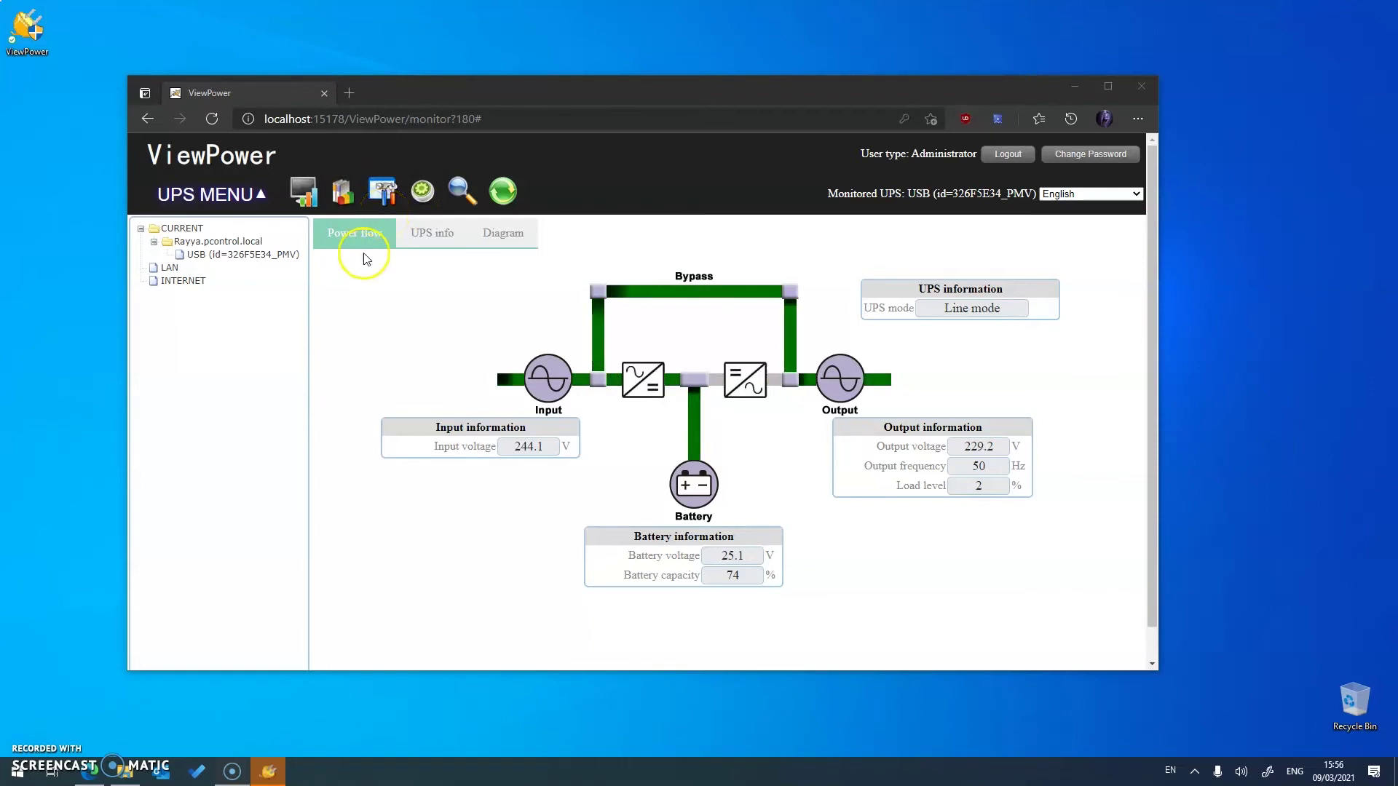
{"action": "left_click", "coordinate": [259, 207]}
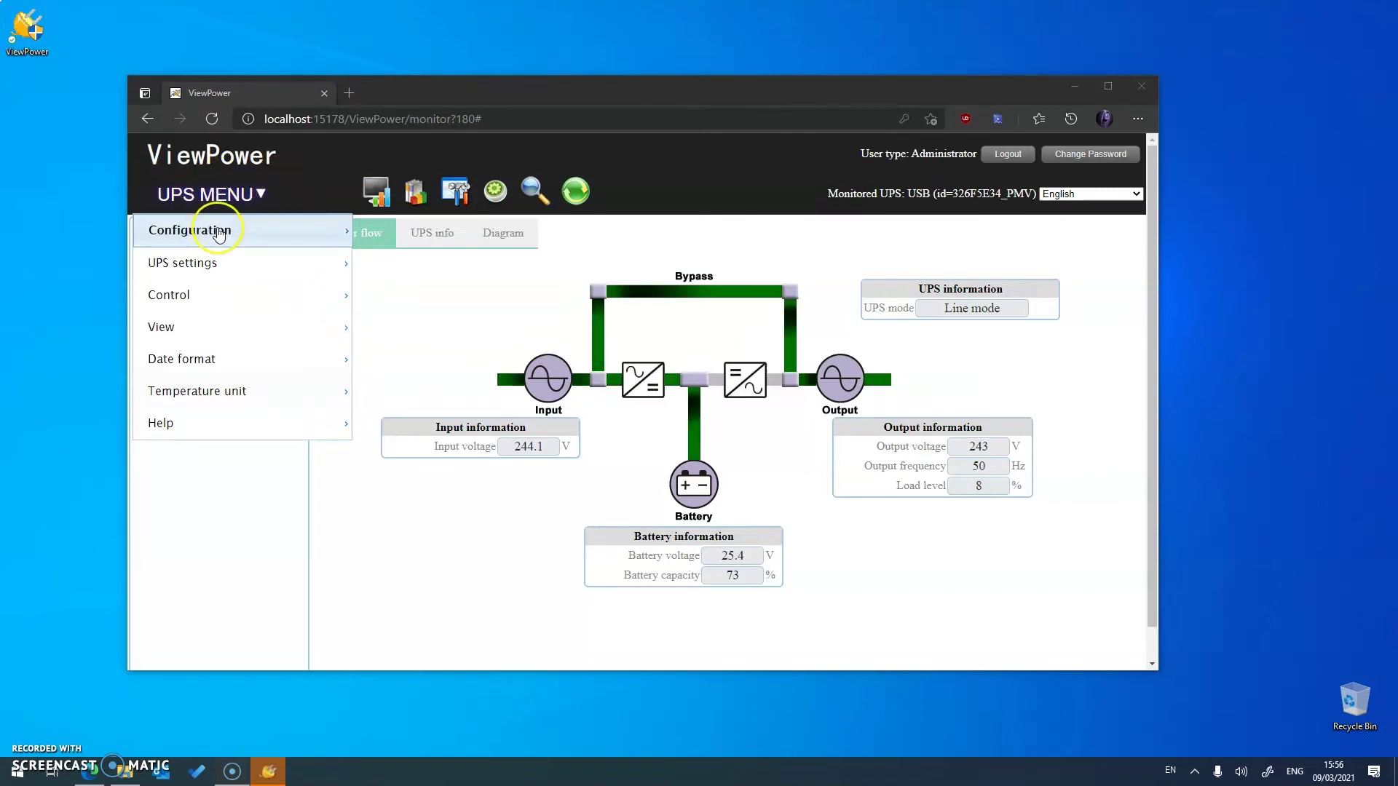
Step: Open the E-mail alert configuration page
{"action": "mouse_move", "coordinate": [219, 232]}
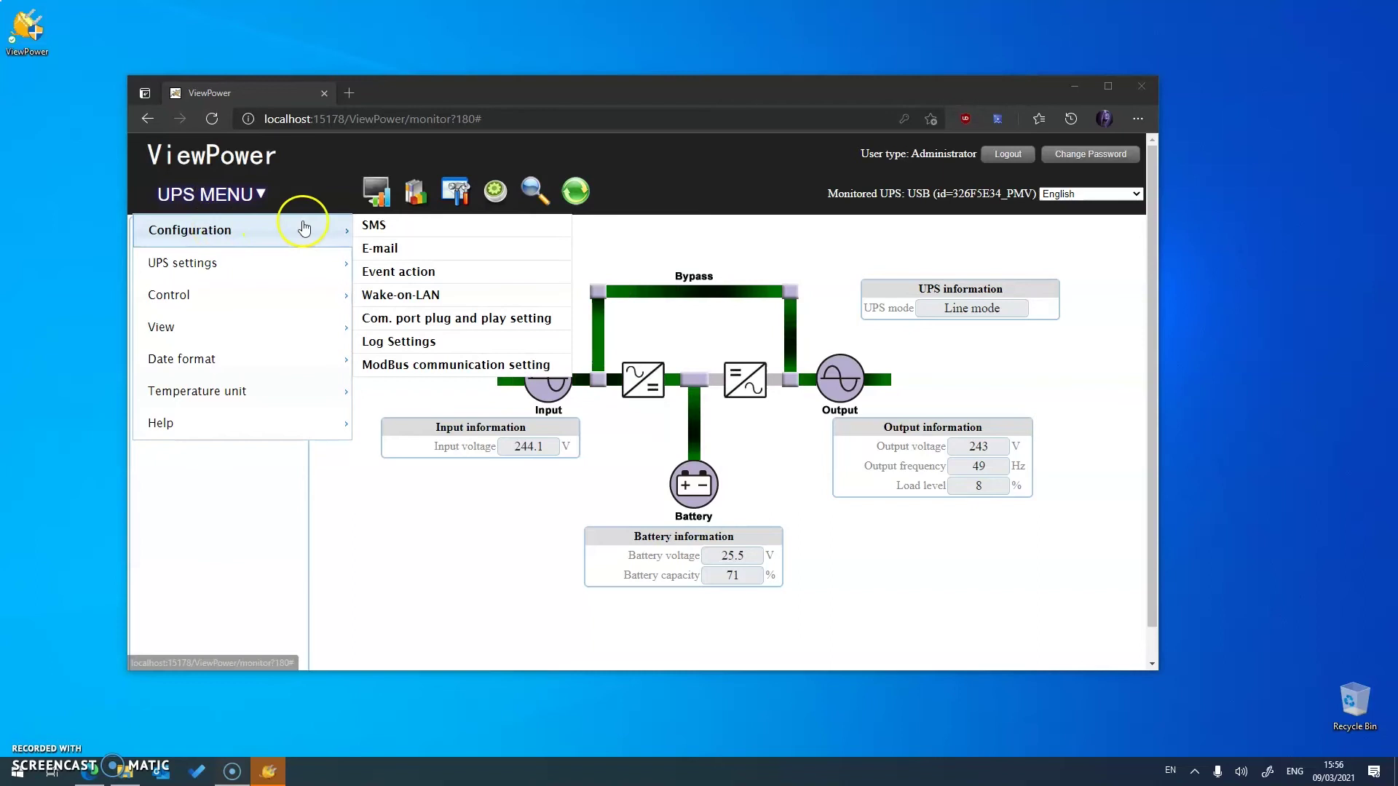
{"action": "left_click", "coordinate": [384, 228]}
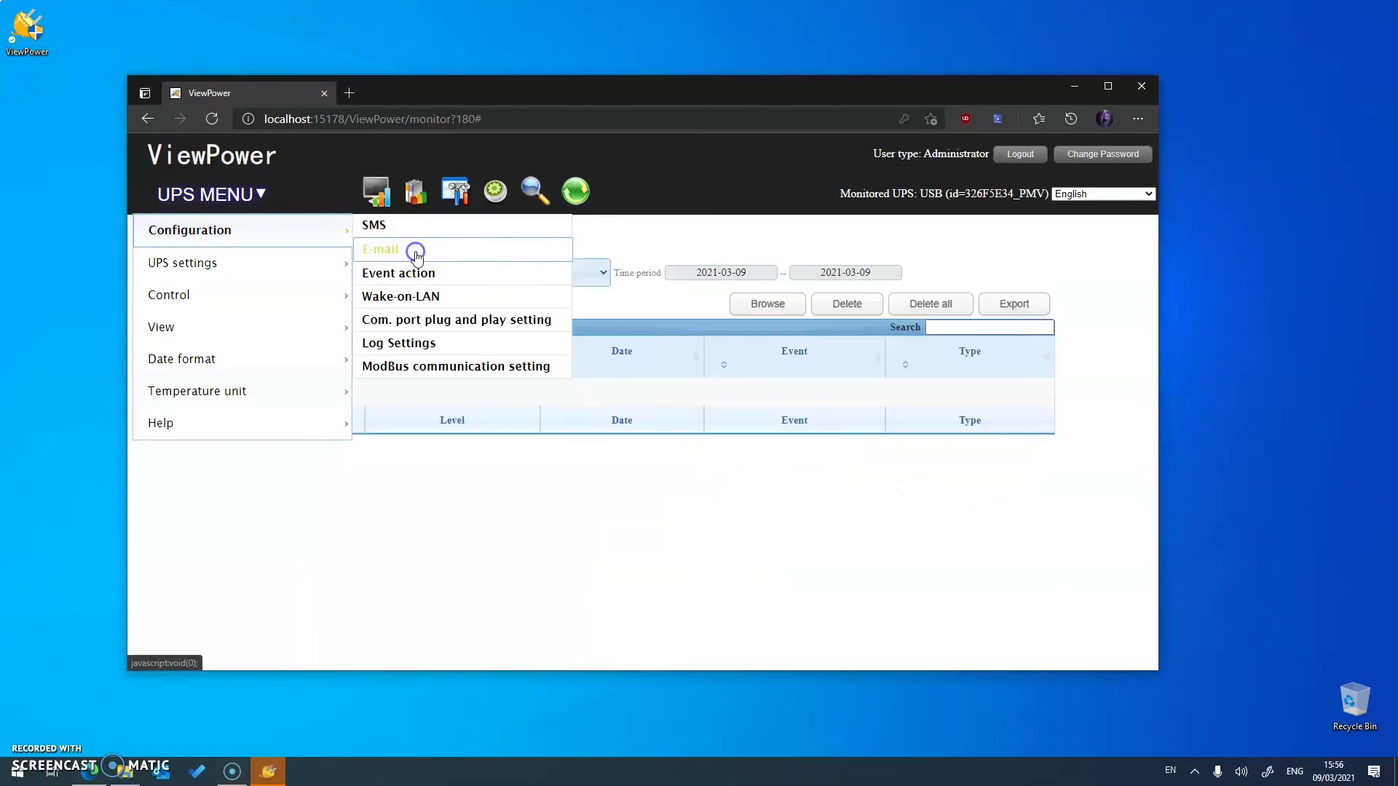
{"action": "left_click", "coordinate": [415, 251]}
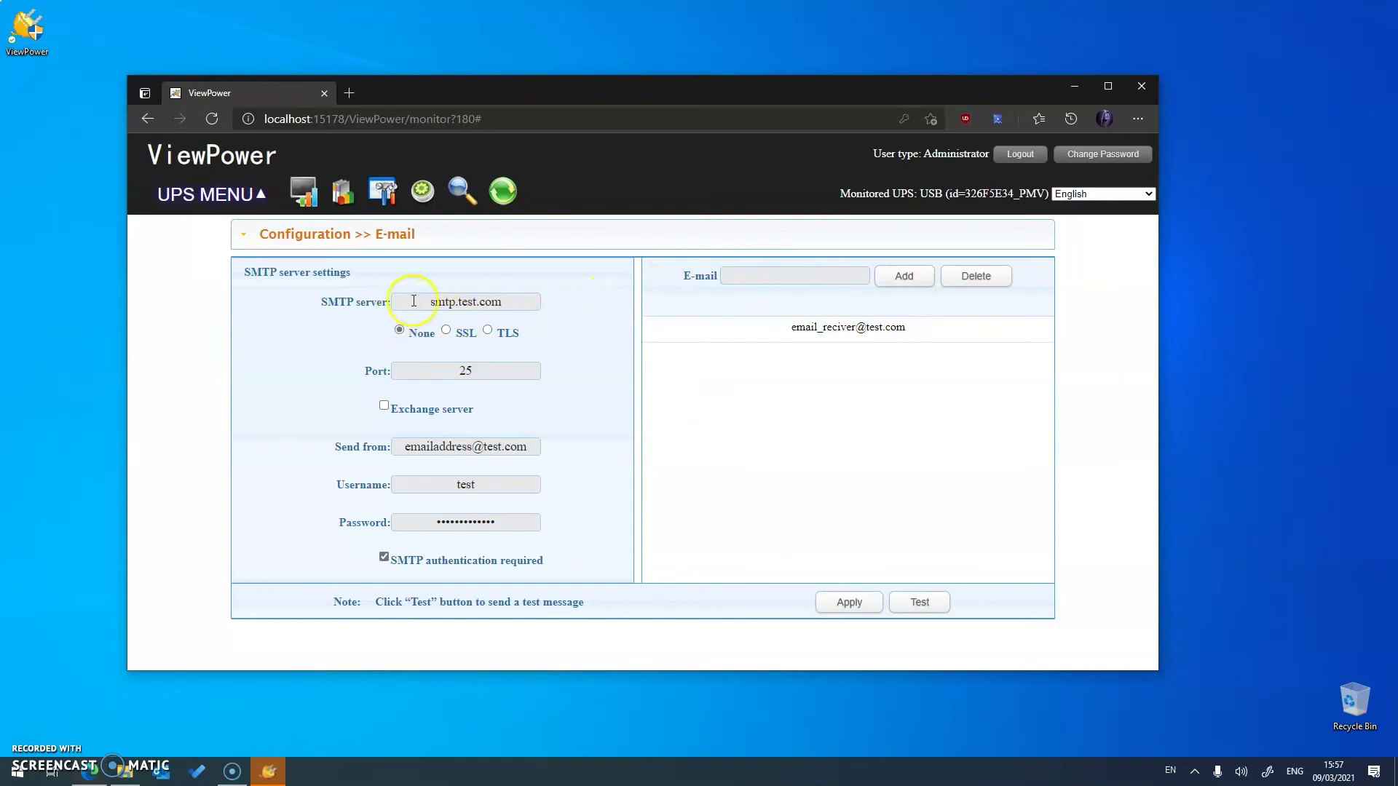
Step: Verify SMTP server smtp.test.com, port 25, sender, login and recipient fields, then apply
{"action": "left_click_drag", "start_coordinate": [414, 301], "coordinate": [502, 299]}
{"action": "left_click", "coordinate": [485, 371]}
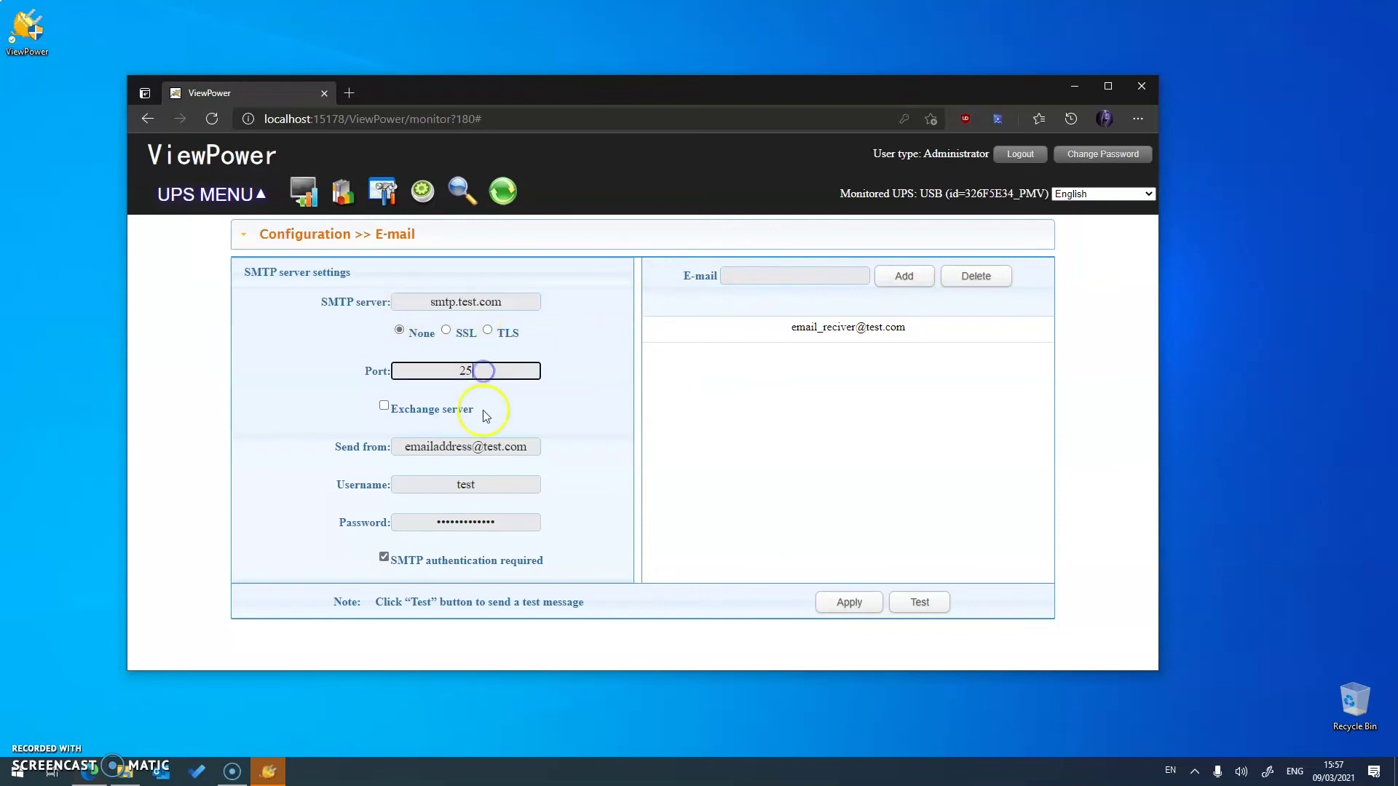
{"action": "left_click", "coordinate": [474, 444]}
{"action": "left_click", "coordinate": [468, 483]}
{"action": "left_click", "coordinate": [470, 524]}
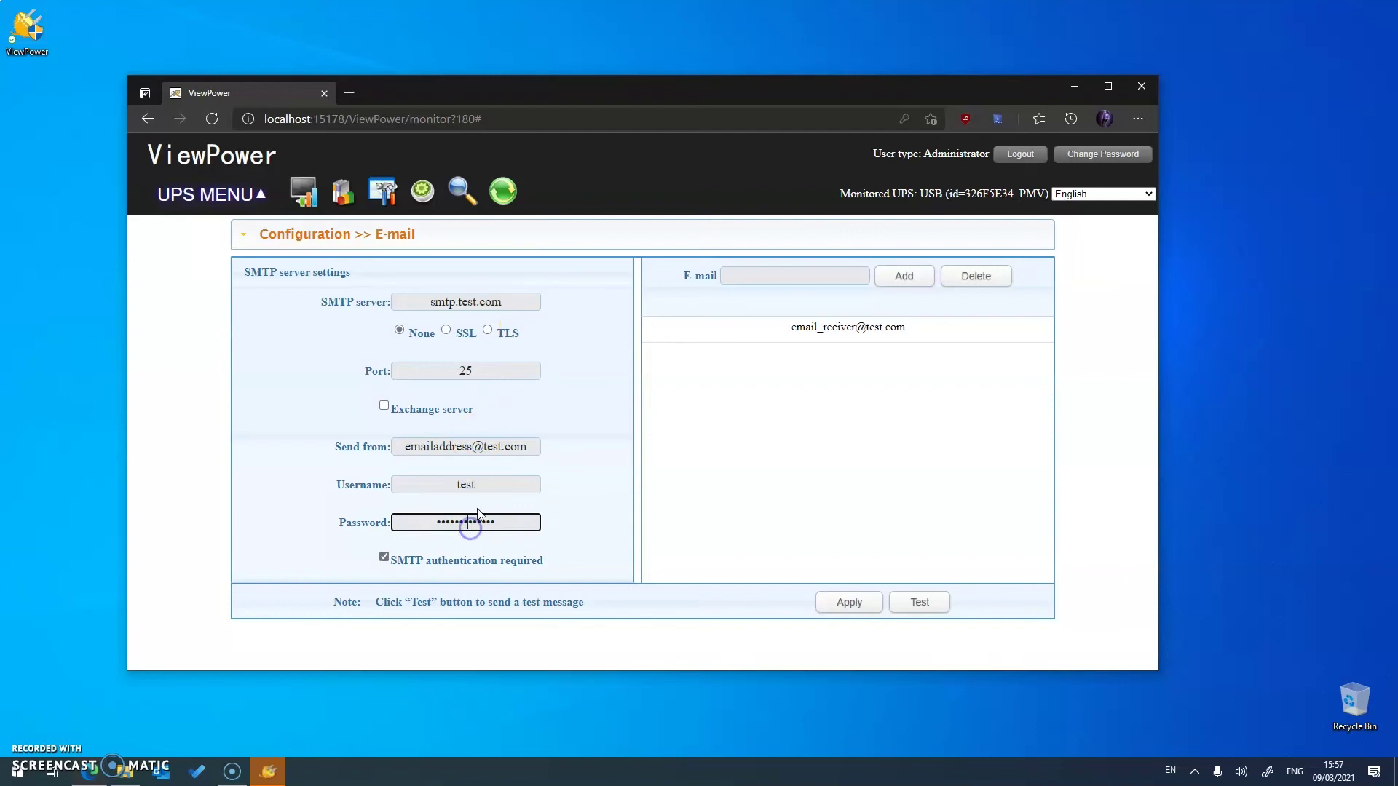
{"action": "left_click", "coordinate": [774, 276]}
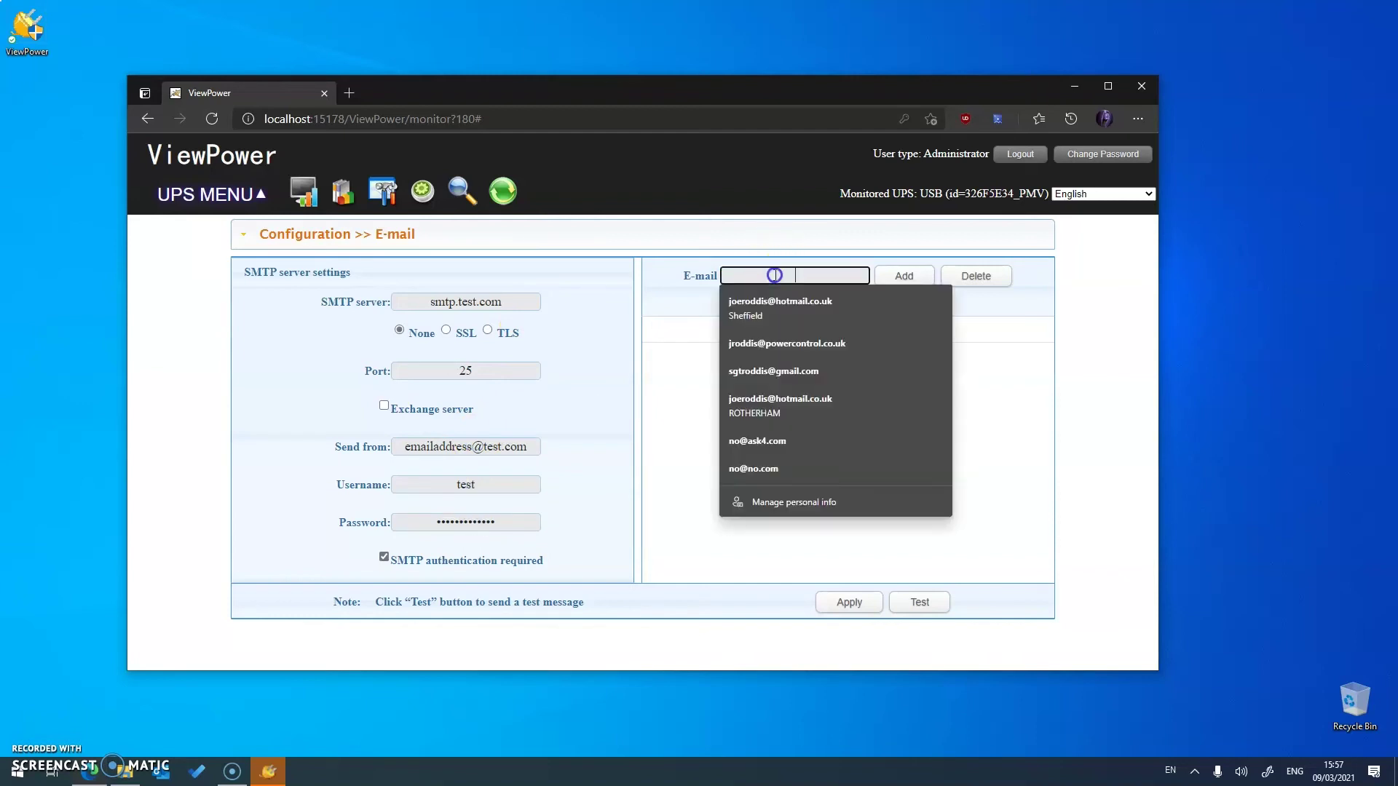
{"action": "left_click", "coordinate": [736, 250]}
{"action": "left_click", "coordinate": [853, 252]}
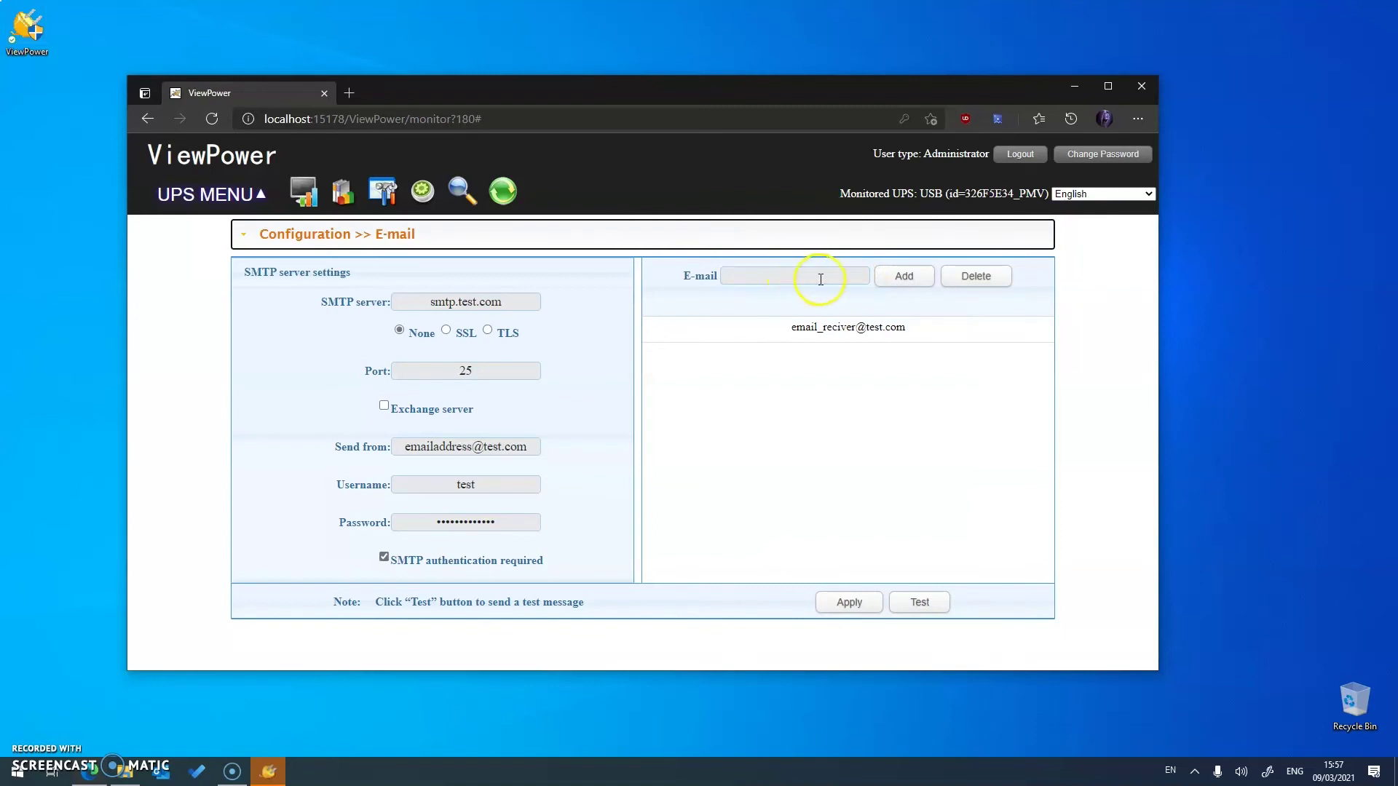
{"action": "left_click", "coordinate": [846, 594]}
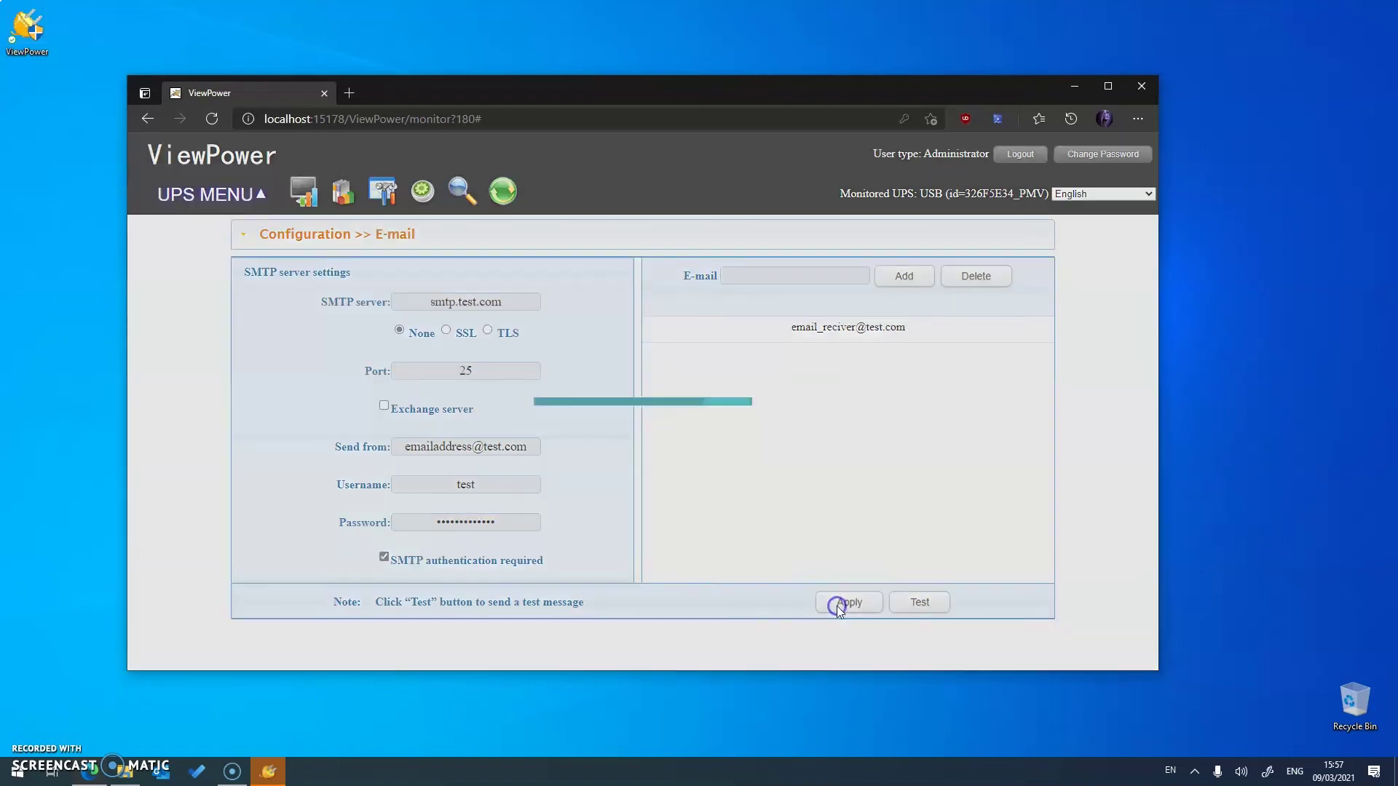
{"action": "left_click", "coordinate": [730, 362]}
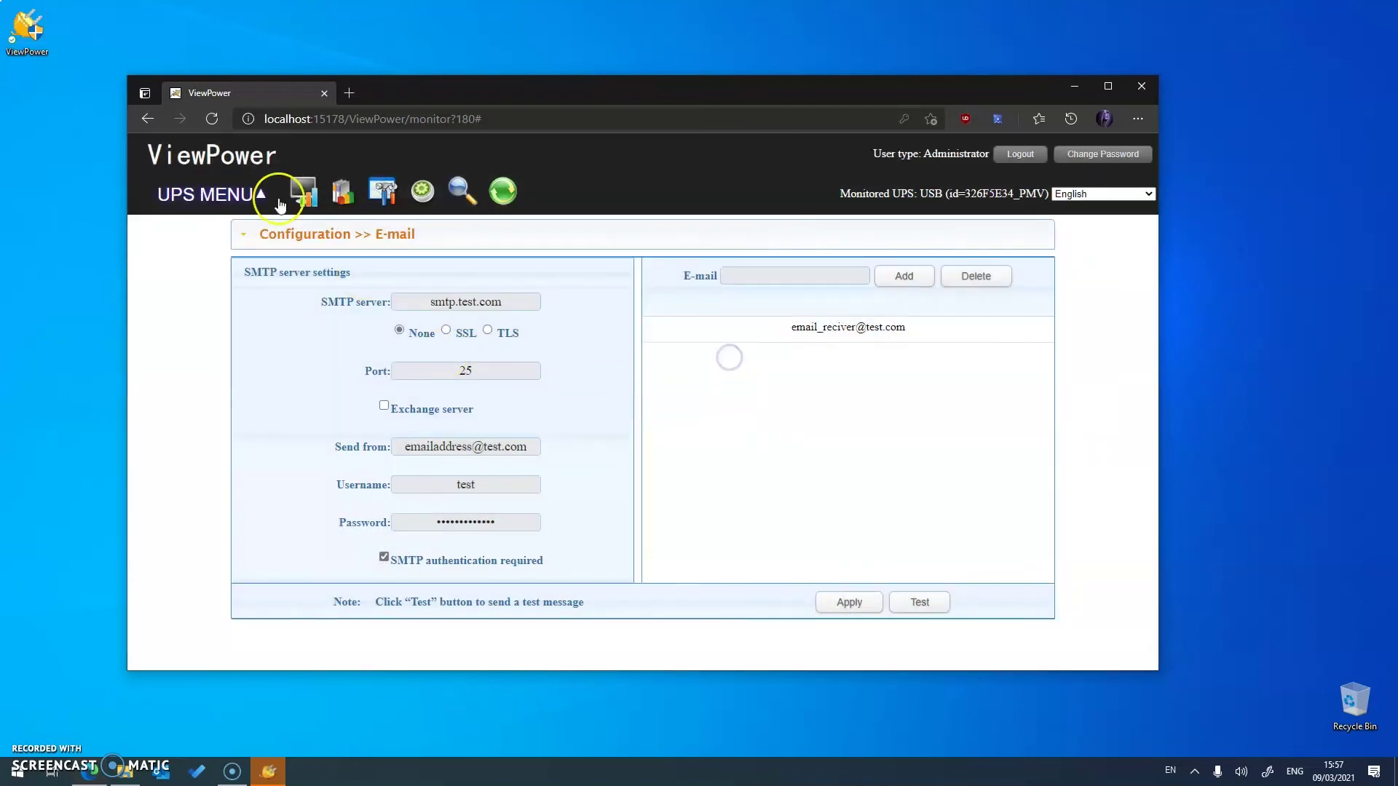
Step: Reopen the UPS MENU to reach Configuration again
{"action": "left_click", "coordinate": [218, 195]}
{"action": "mouse_move", "coordinate": [232, 223]}
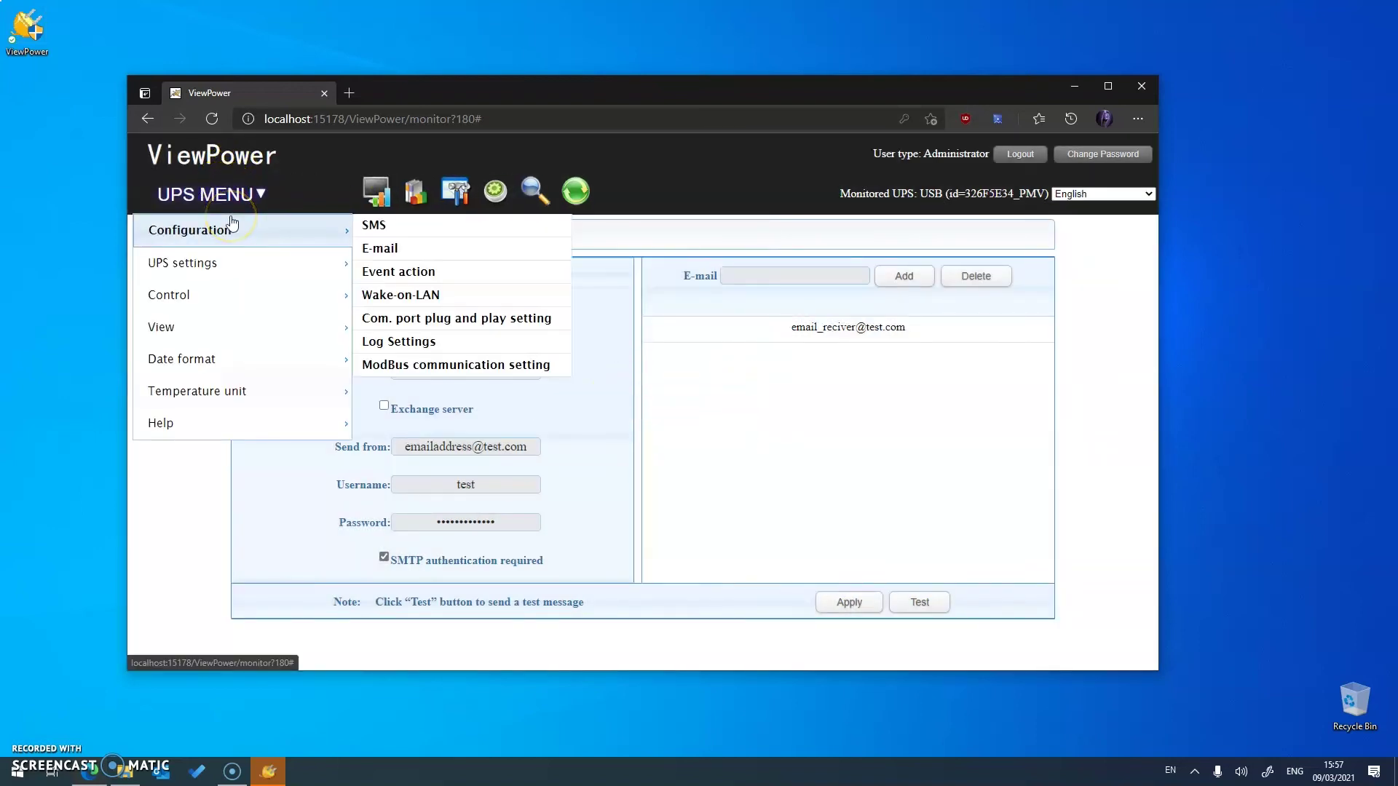
{"action": "left_click", "coordinate": [380, 249]}
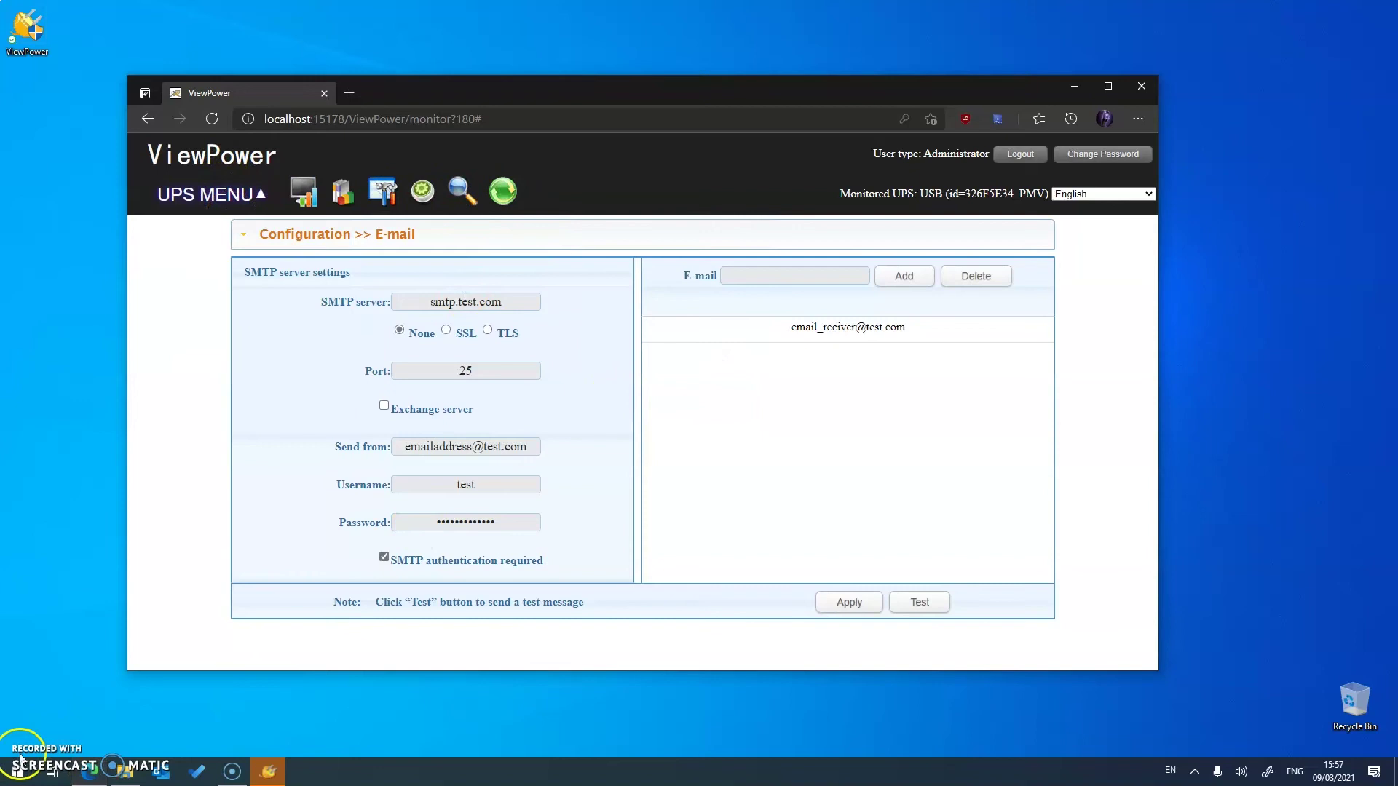
{"action": "left_click", "coordinate": [221, 195]}
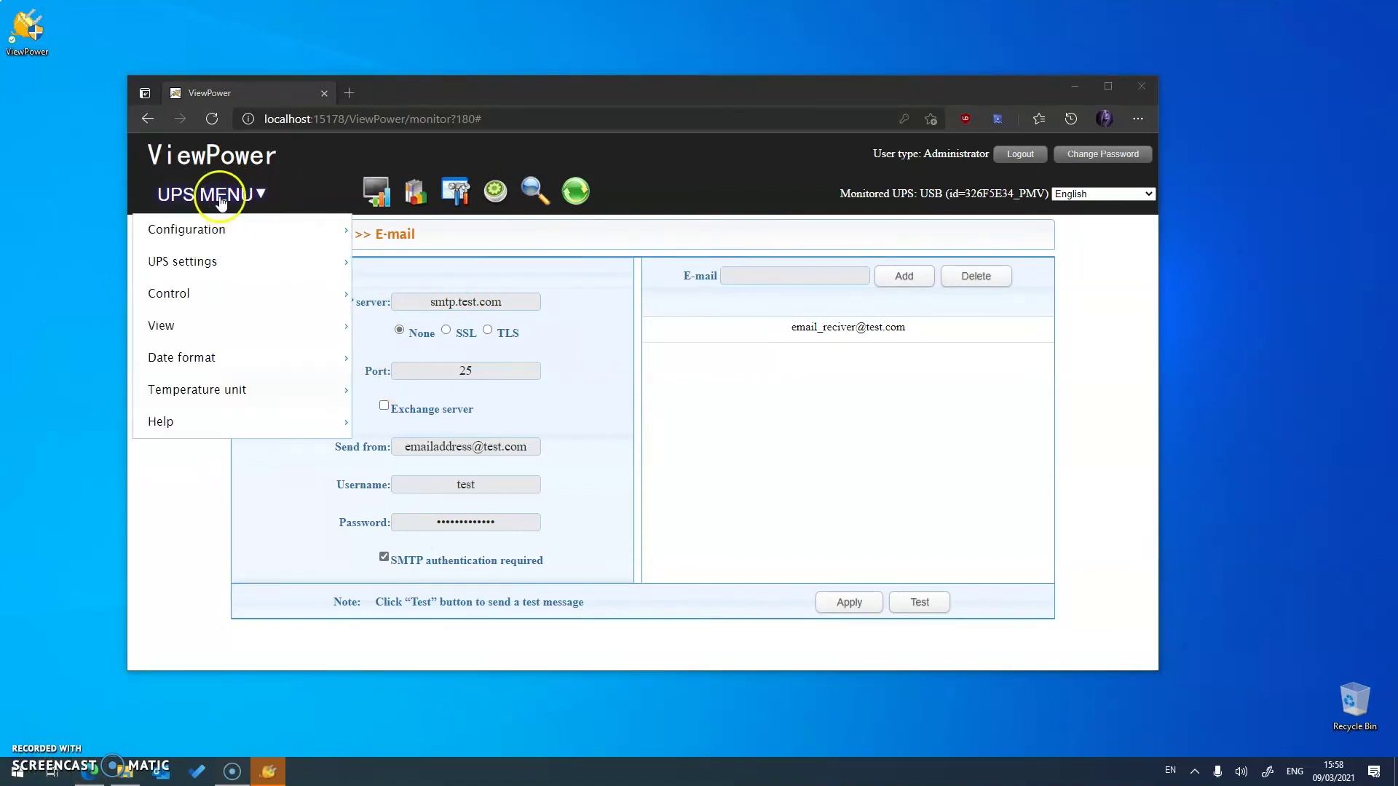
Step: Open the Event action settings and select the AC failure event
{"action": "mouse_move", "coordinate": [225, 230]}
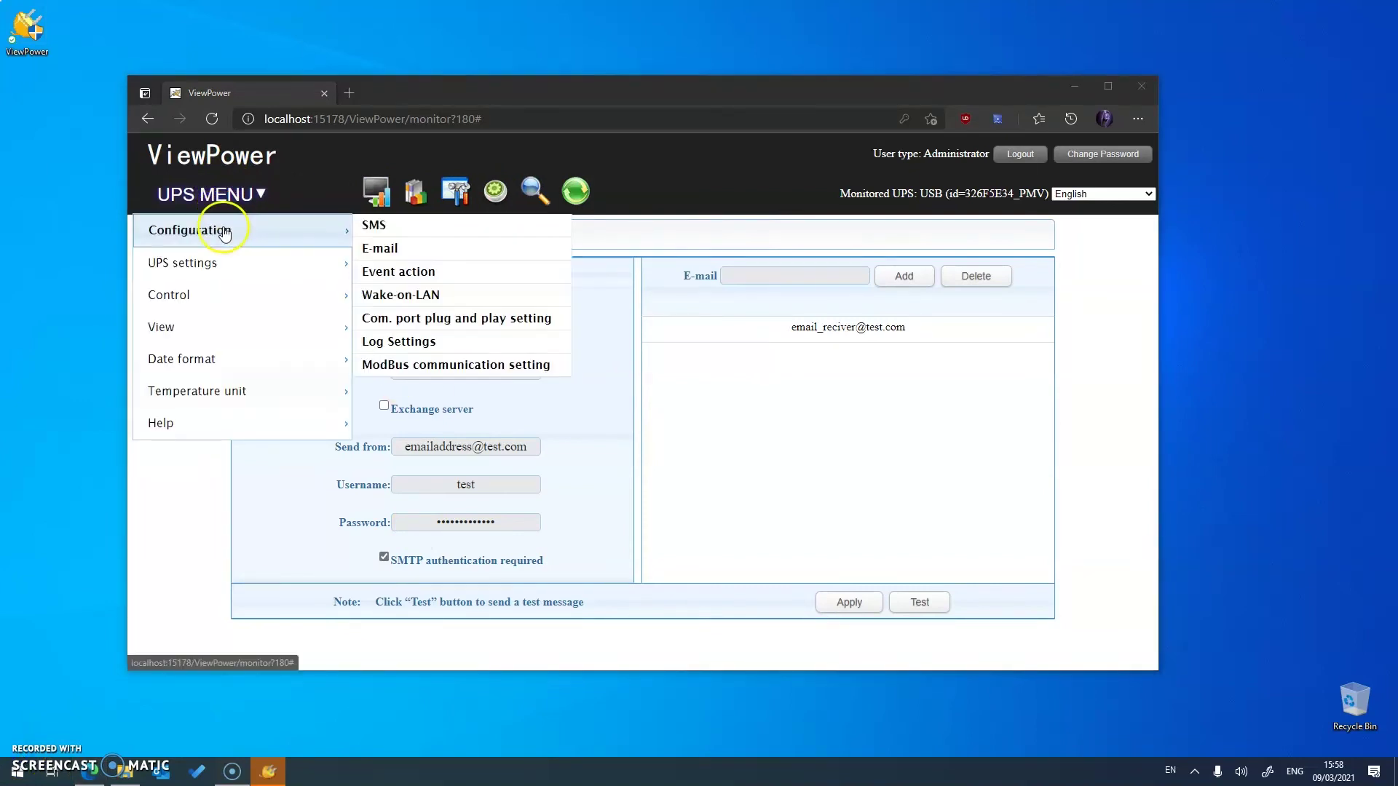
{"action": "left_click", "coordinate": [435, 275]}
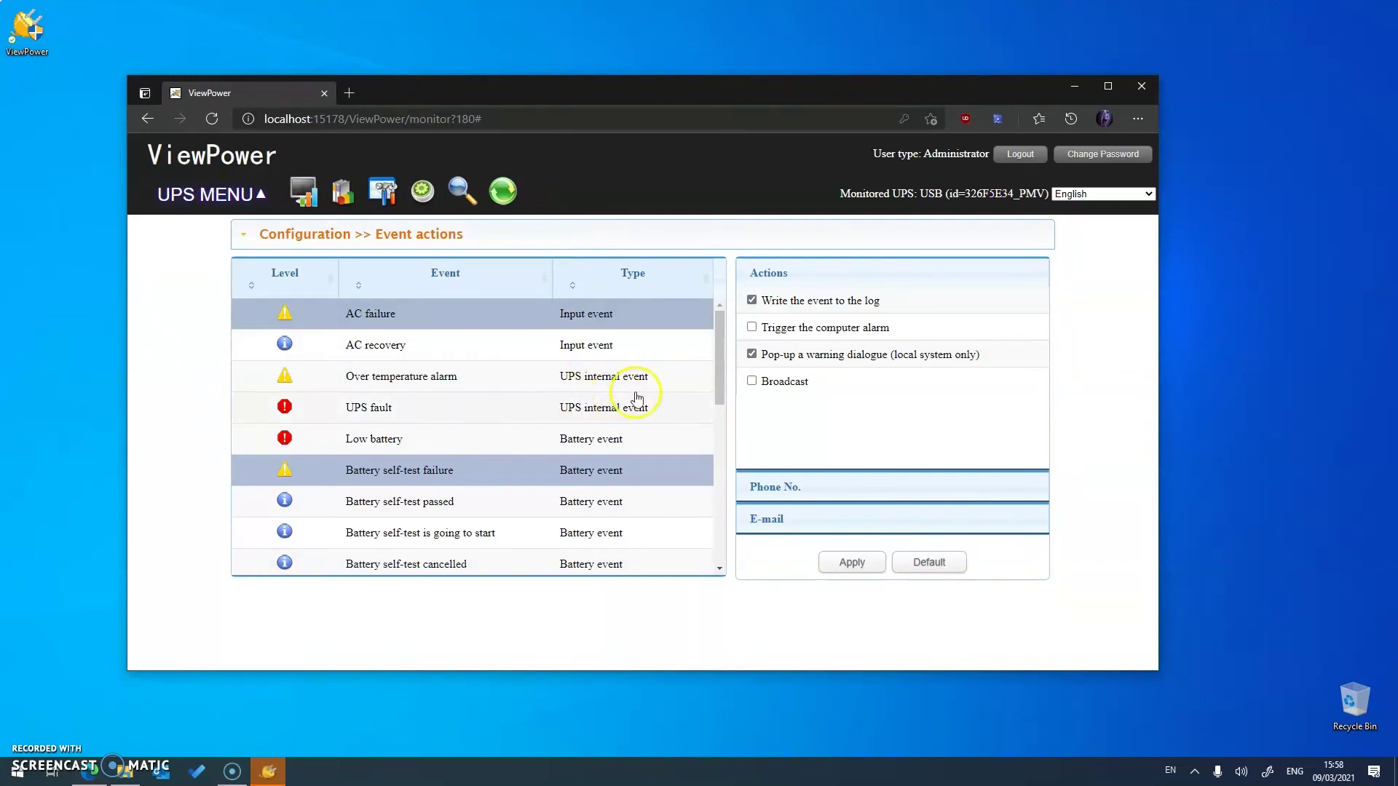
{"action": "left_click_drag", "start_coordinate": [718, 330], "coordinate": [687, 306]}
{"action": "left_click", "coordinate": [321, 319]}
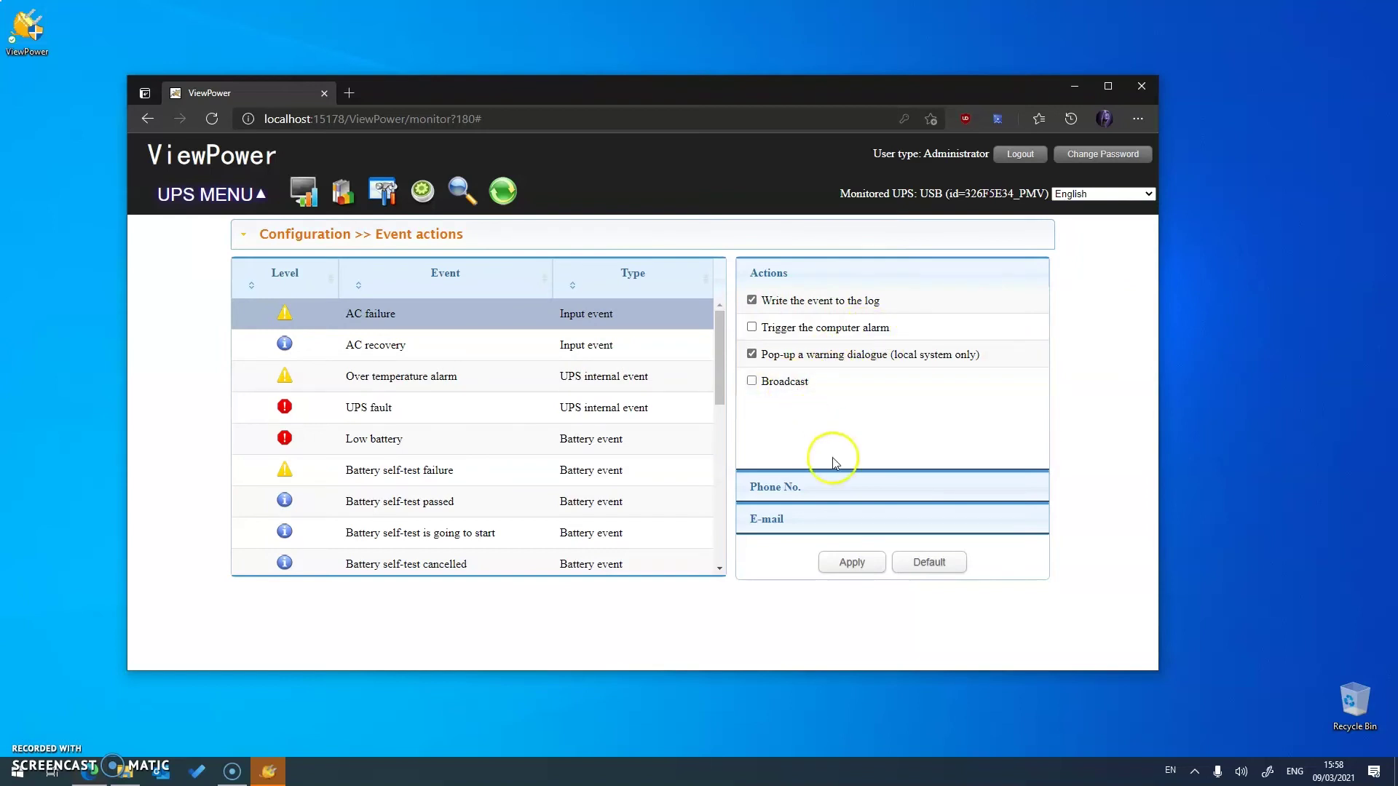
Step: Make AC failure trigger the computer alarm and apply the change
{"action": "left_click", "coordinate": [817, 518]}
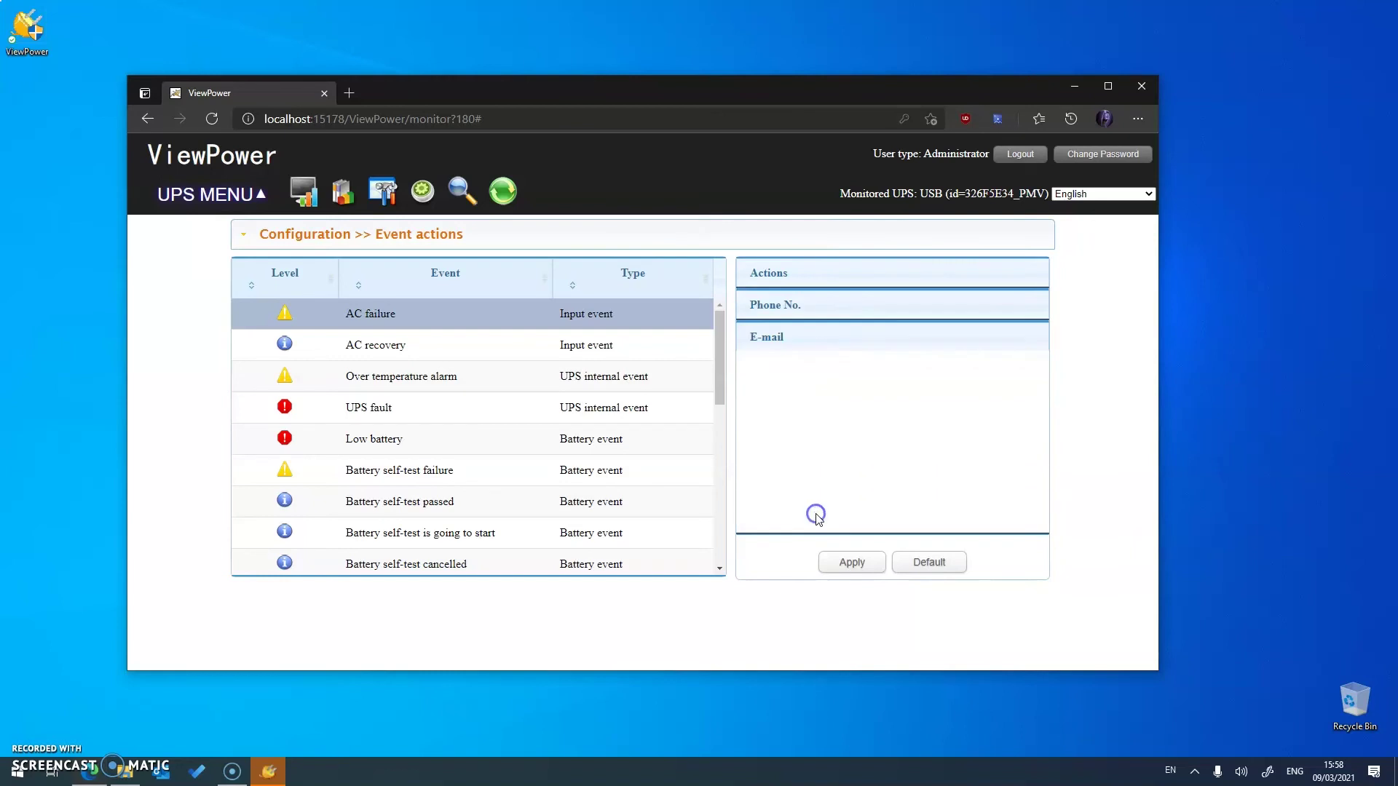
{"action": "left_click", "coordinate": [774, 274]}
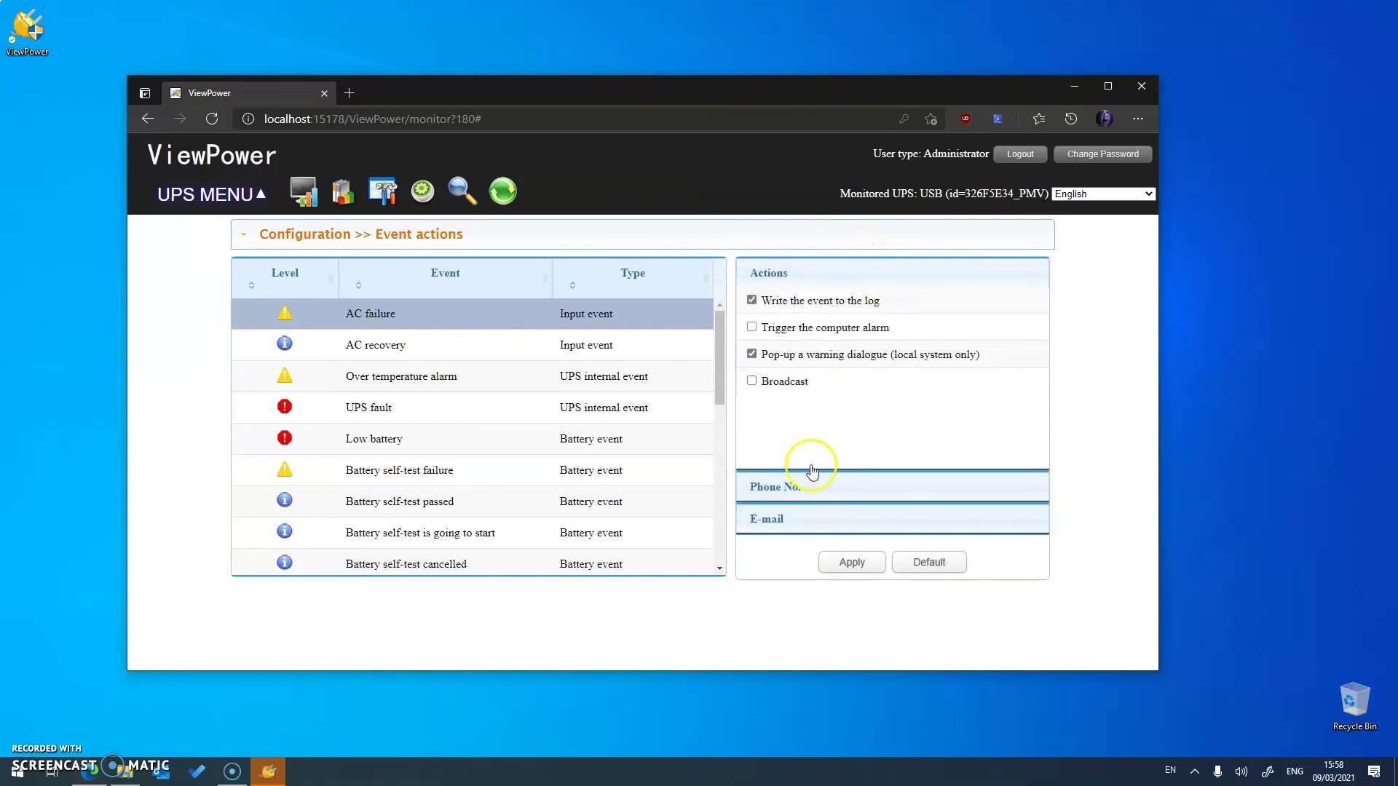
{"action": "left_click", "coordinate": [752, 328]}
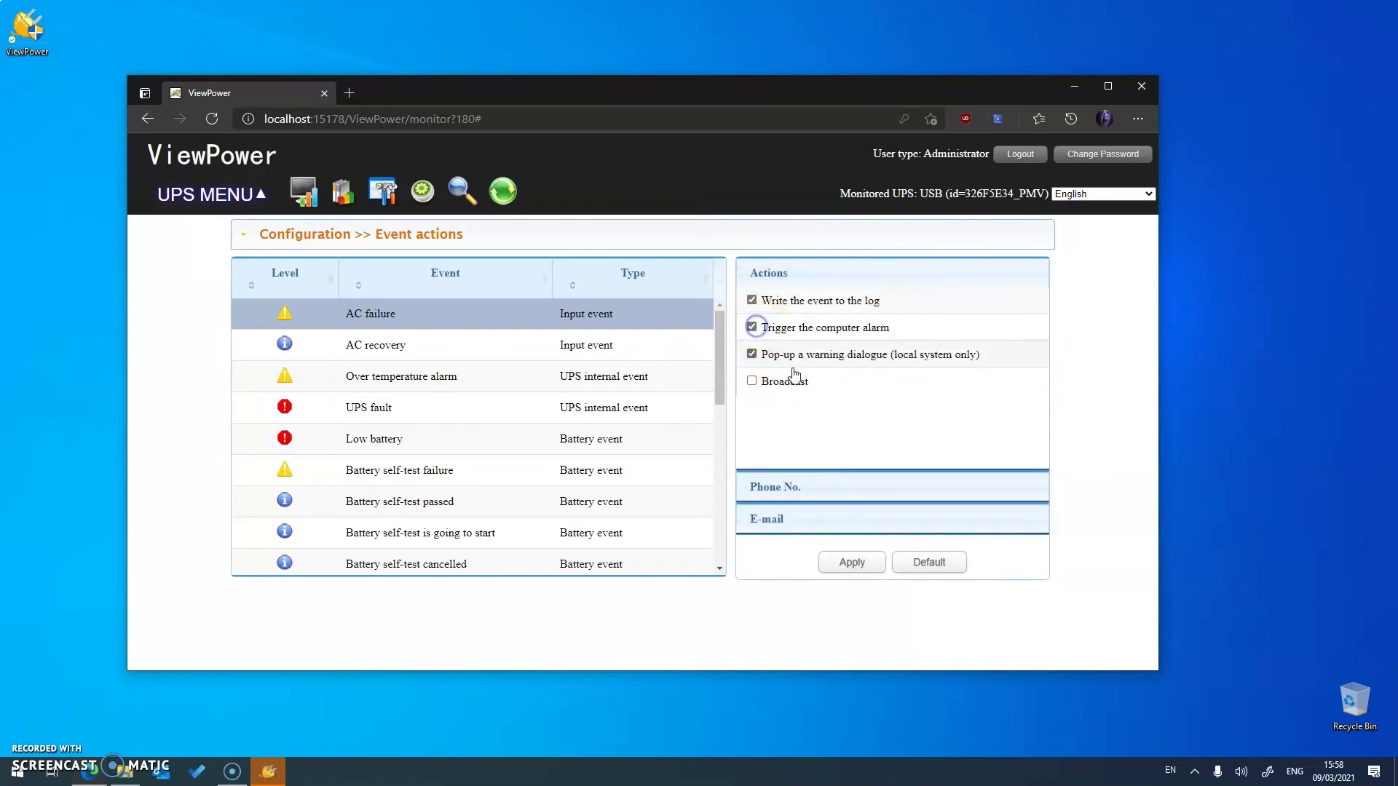
{"action": "left_click", "coordinate": [851, 563]}
{"action": "left_click", "coordinate": [726, 362]}
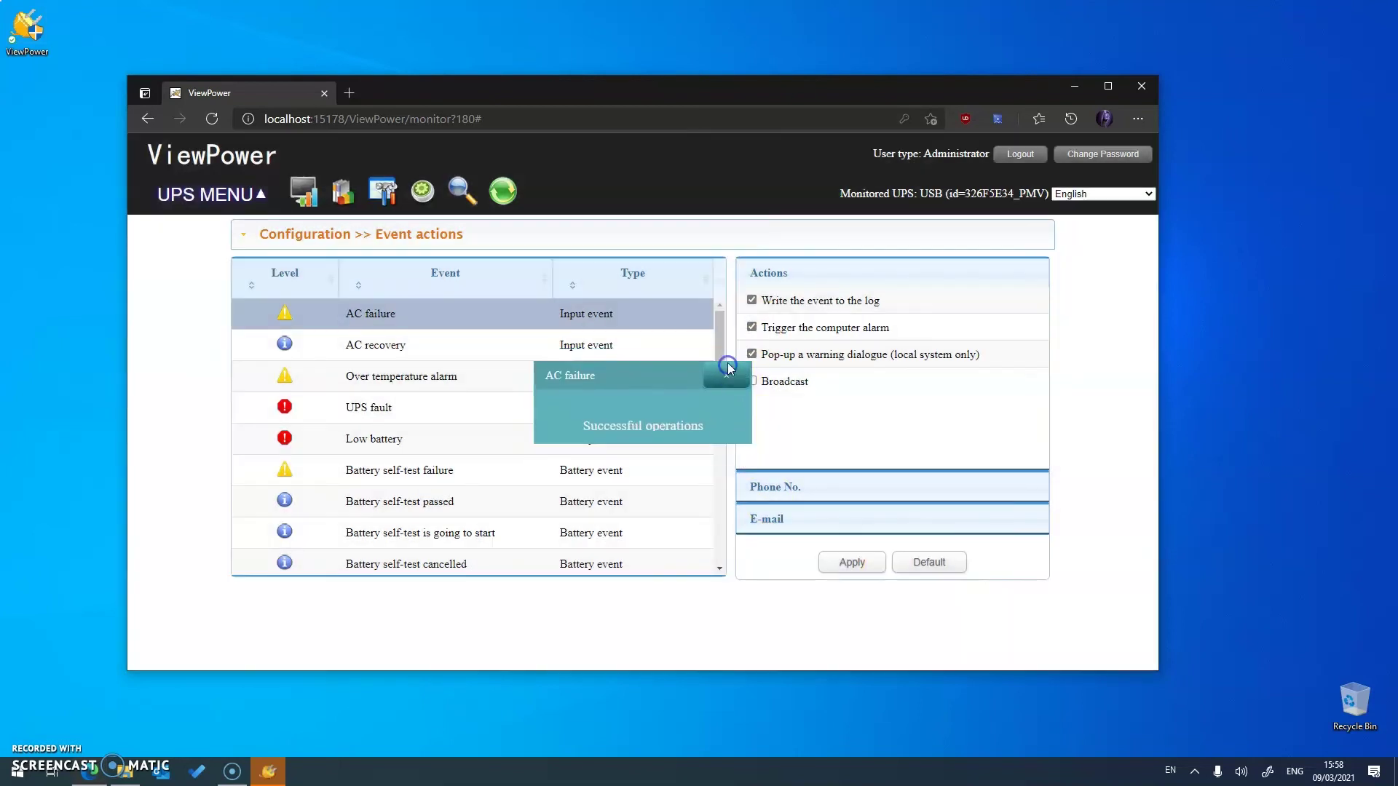
Step: Add Broadcast to the AC failure actions and apply again
{"action": "left_click", "coordinate": [752, 381]}
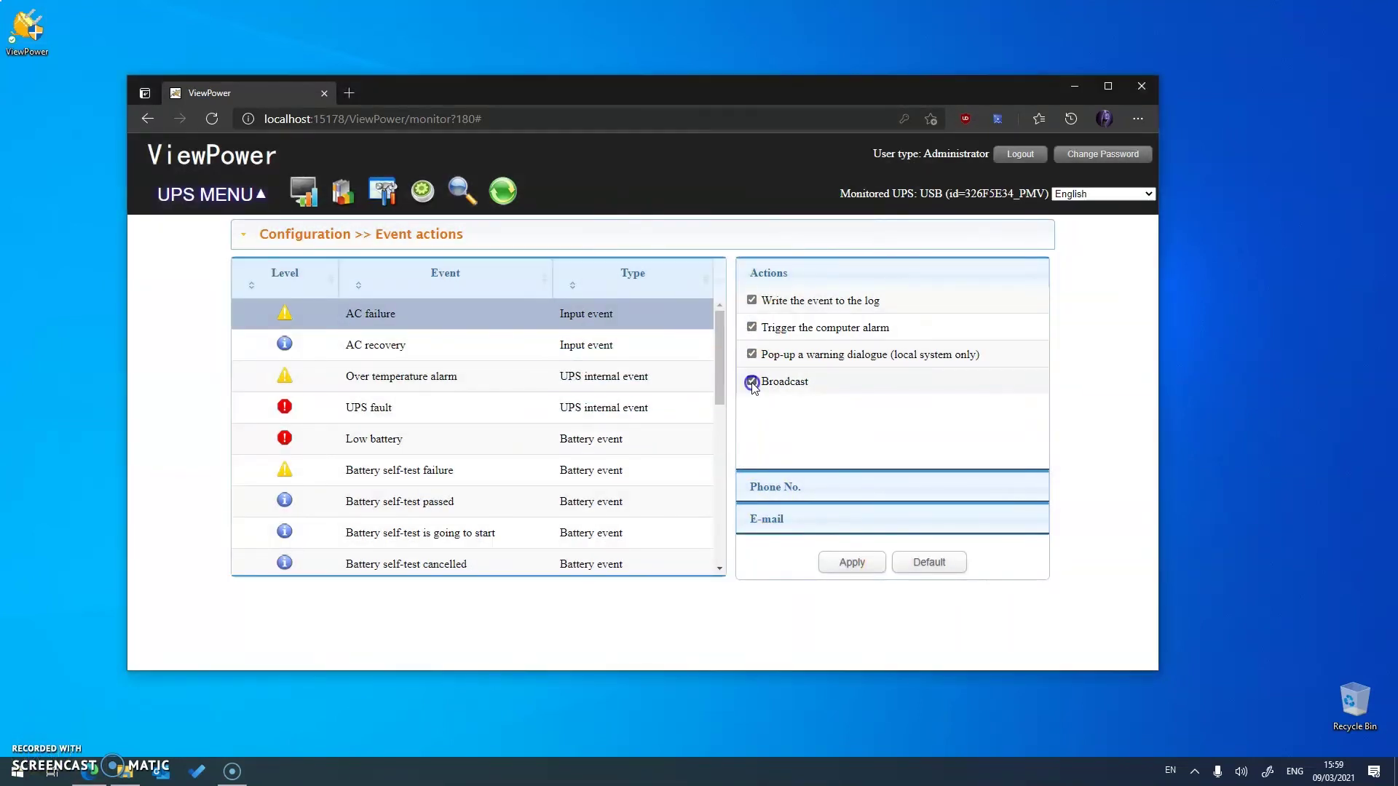
{"action": "left_click", "coordinate": [861, 563]}
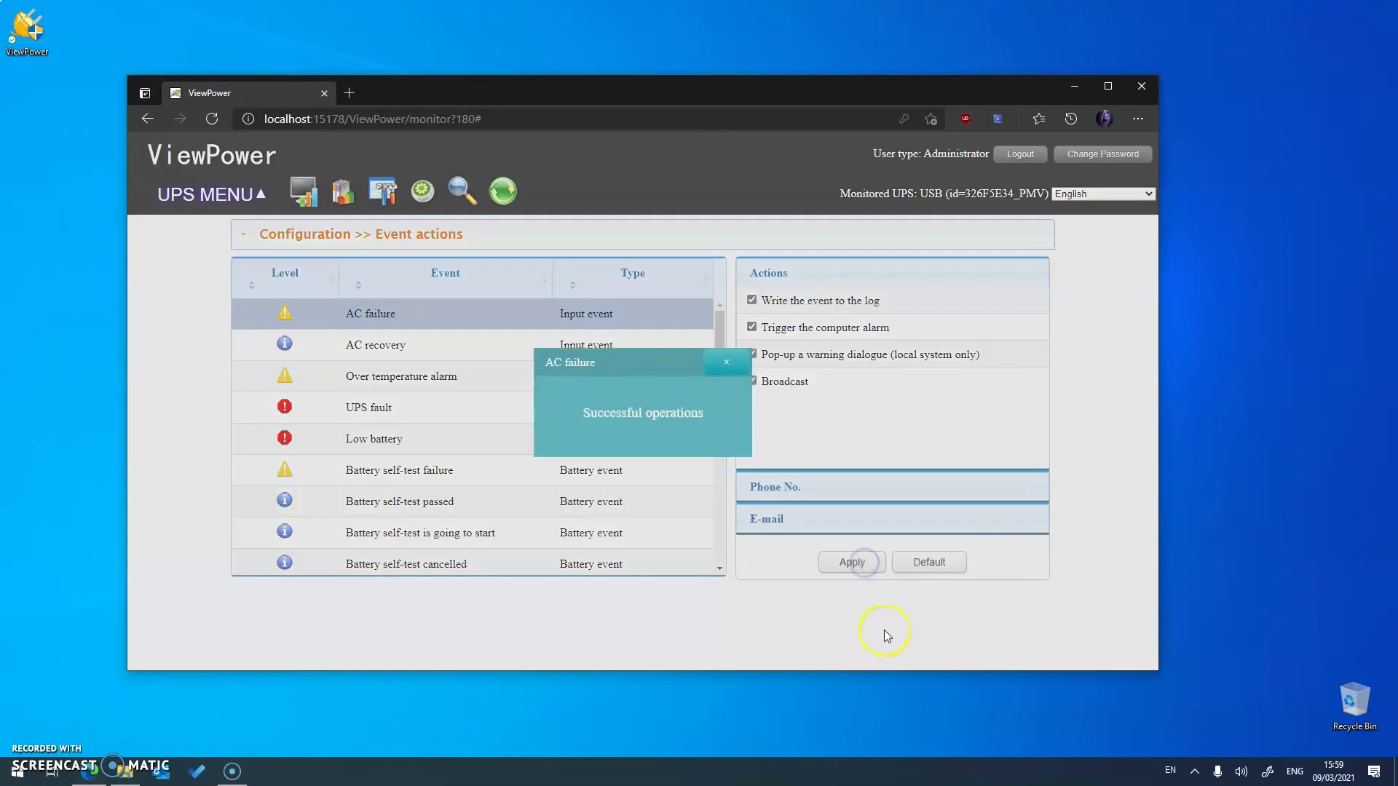
{"action": "left_click", "coordinate": [735, 380]}
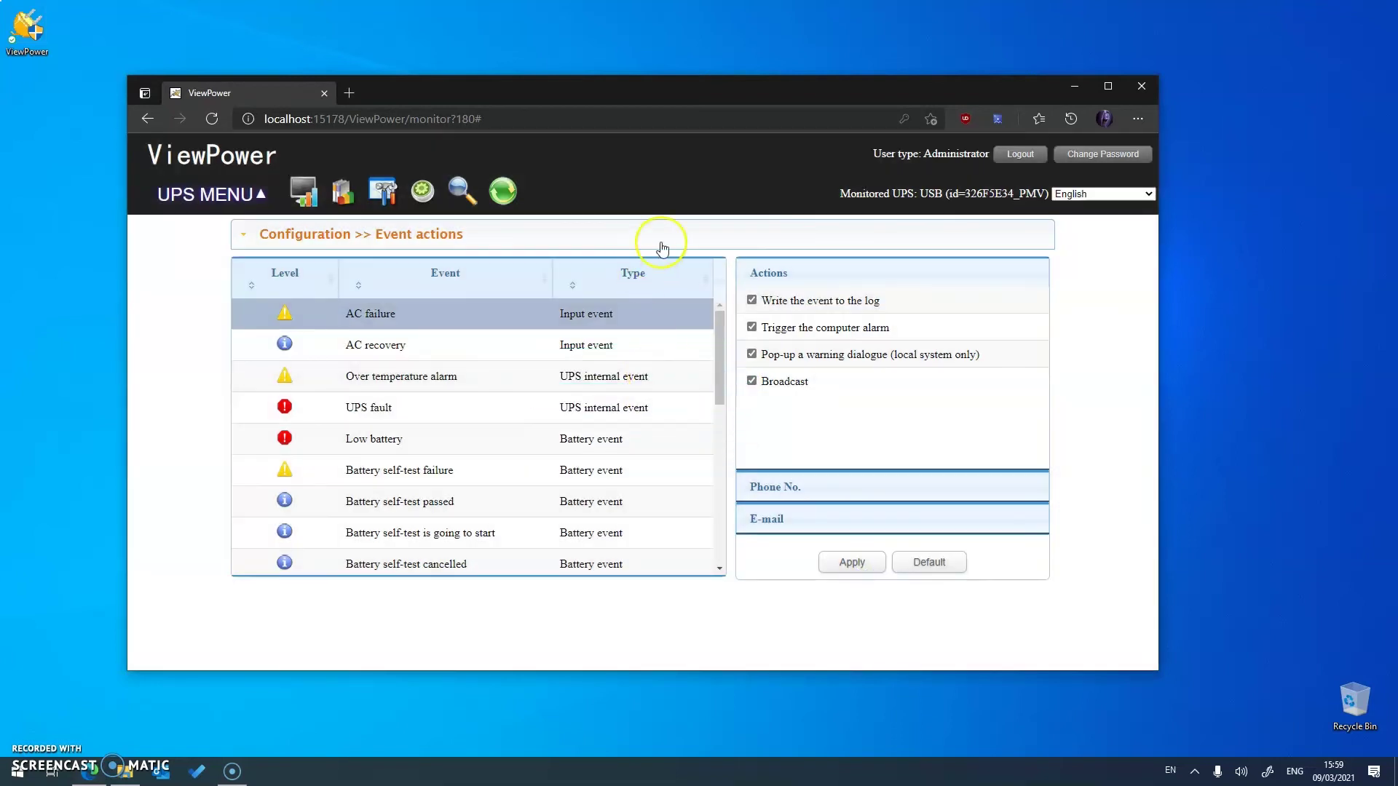
Step: Close the browser and the AC recovery Messages window, leaving the desktop and tray icons visible
{"action": "left_click", "coordinate": [1142, 87]}
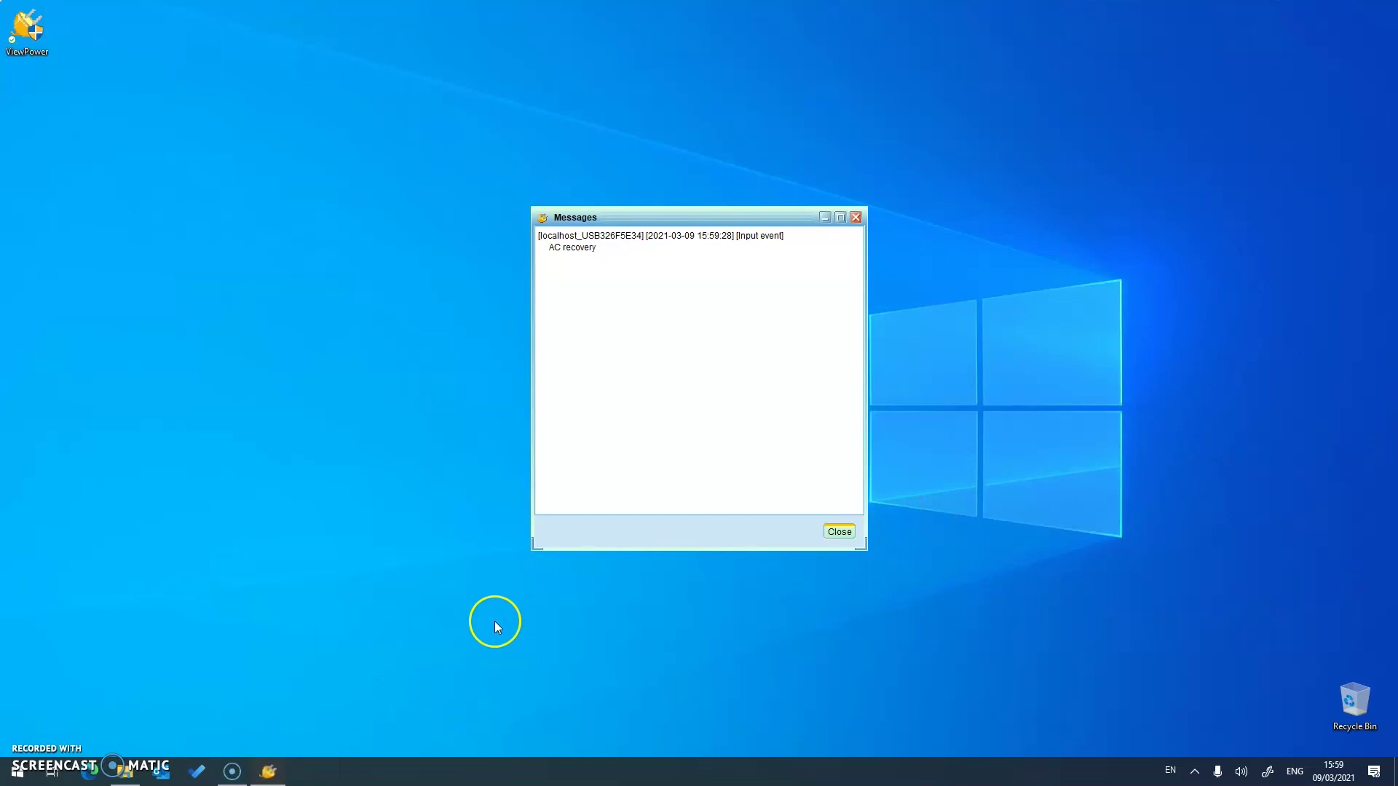
{"action": "left_click", "coordinate": [1194, 772]}
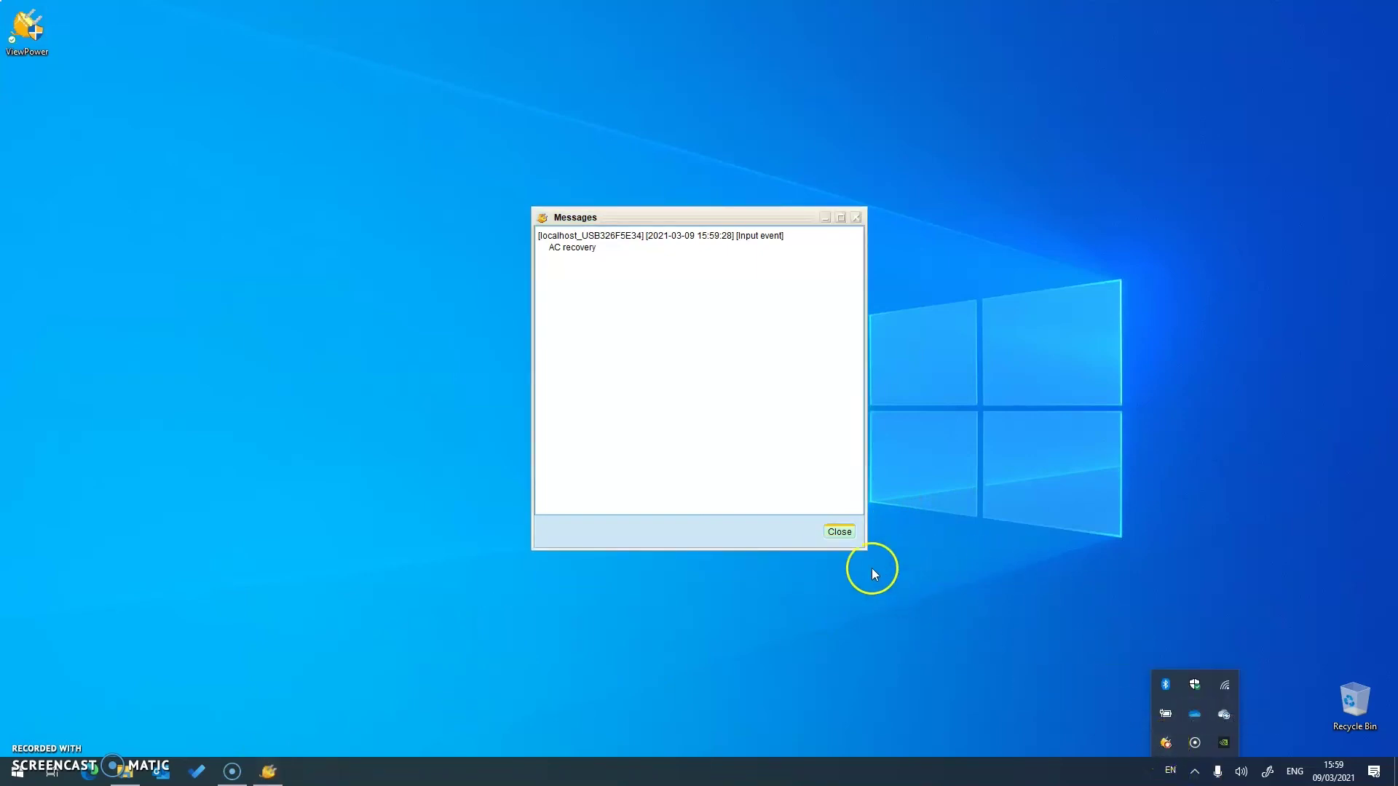
{"action": "left_click", "coordinate": [844, 534]}
{"action": "left_click", "coordinate": [1195, 772]}
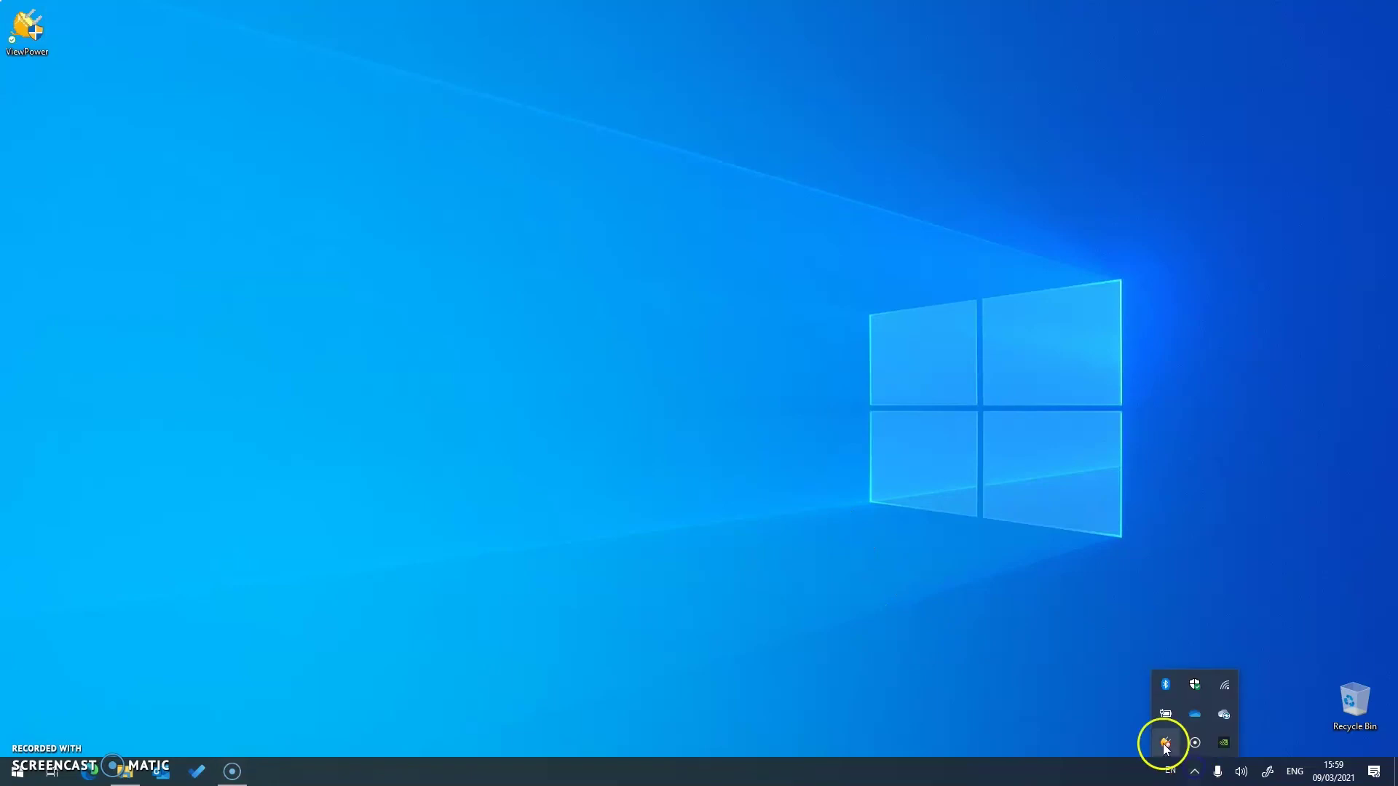
Step: Reopen the web console from the ViewPower tray icon and show the UPS settings submenu
{"action": "double_click", "coordinate": [1167, 744]}
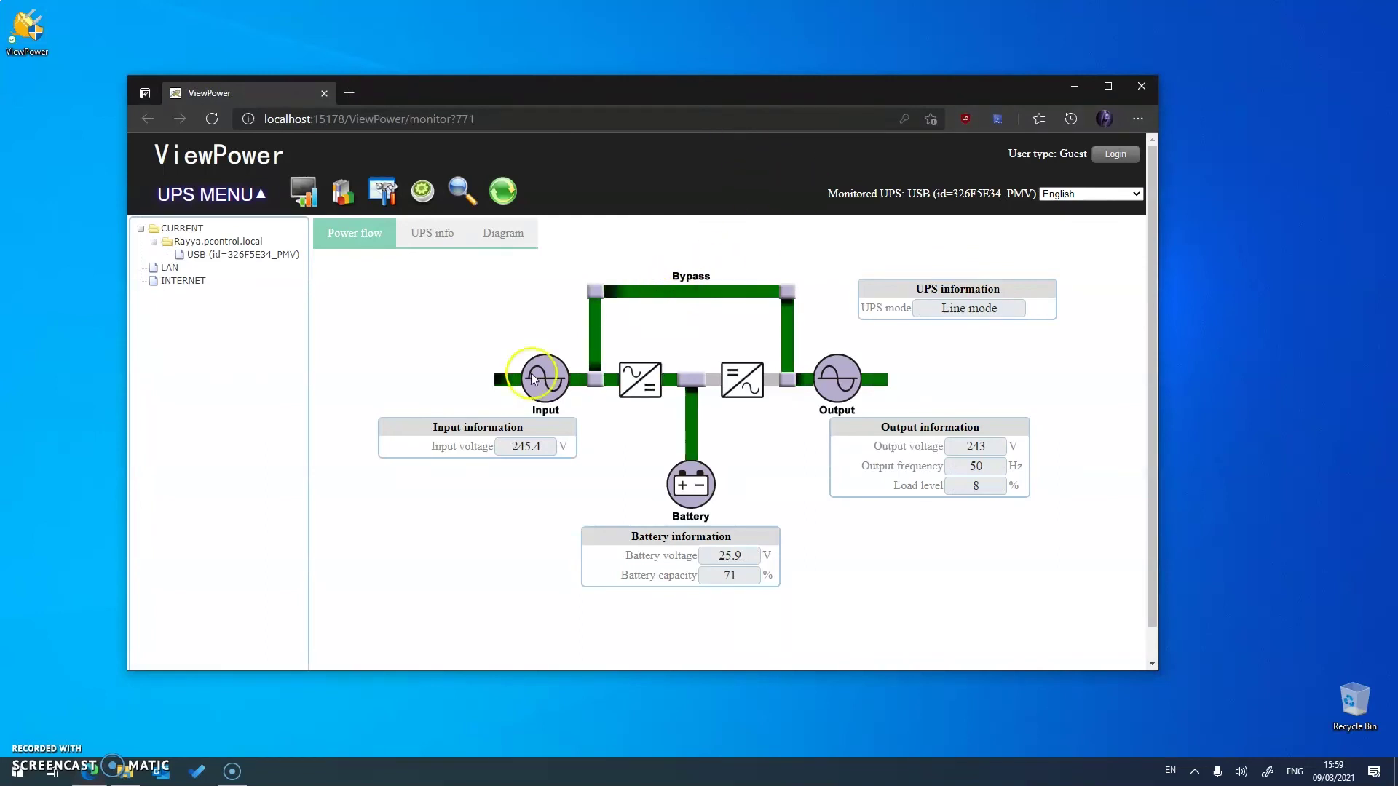
{"action": "left_click", "coordinate": [256, 201]}
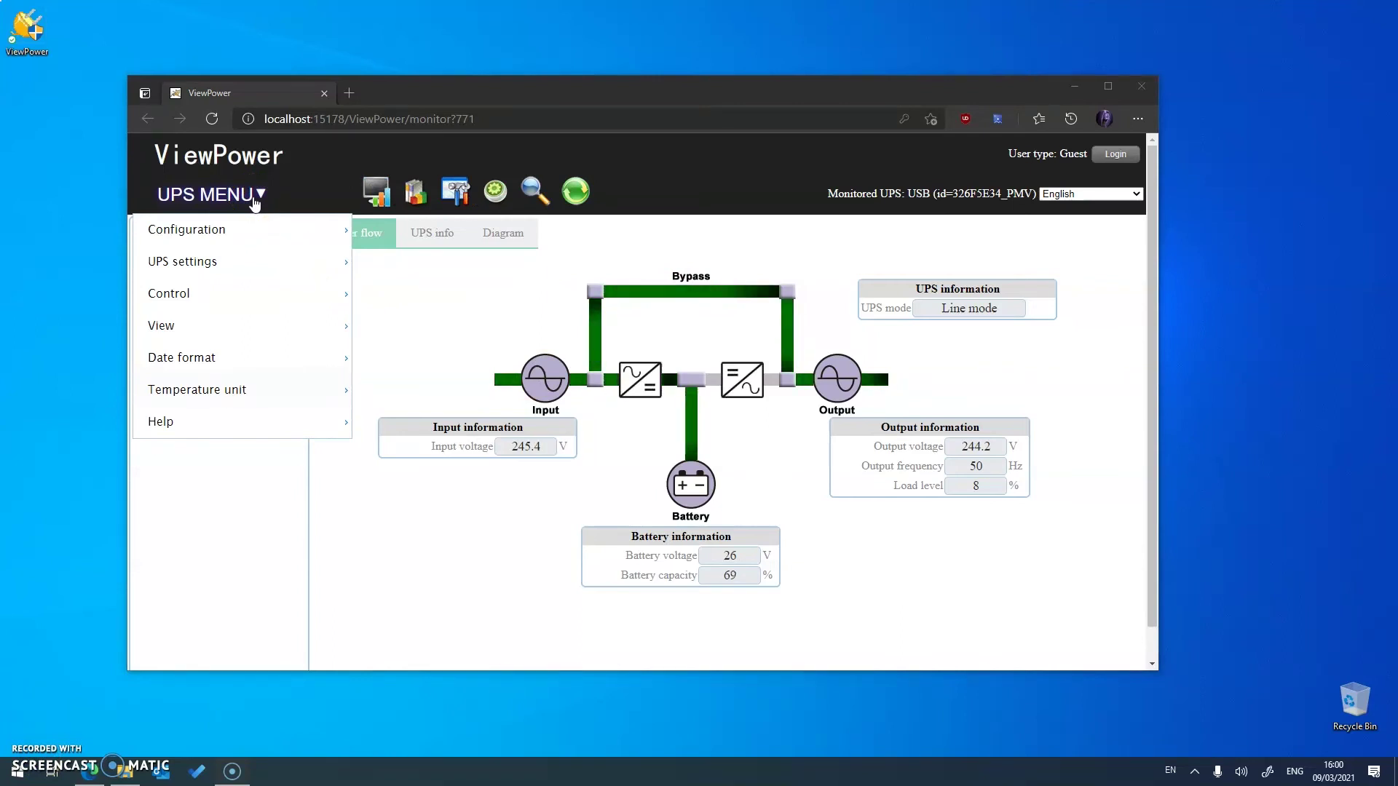
{"action": "left_click", "coordinate": [251, 234]}
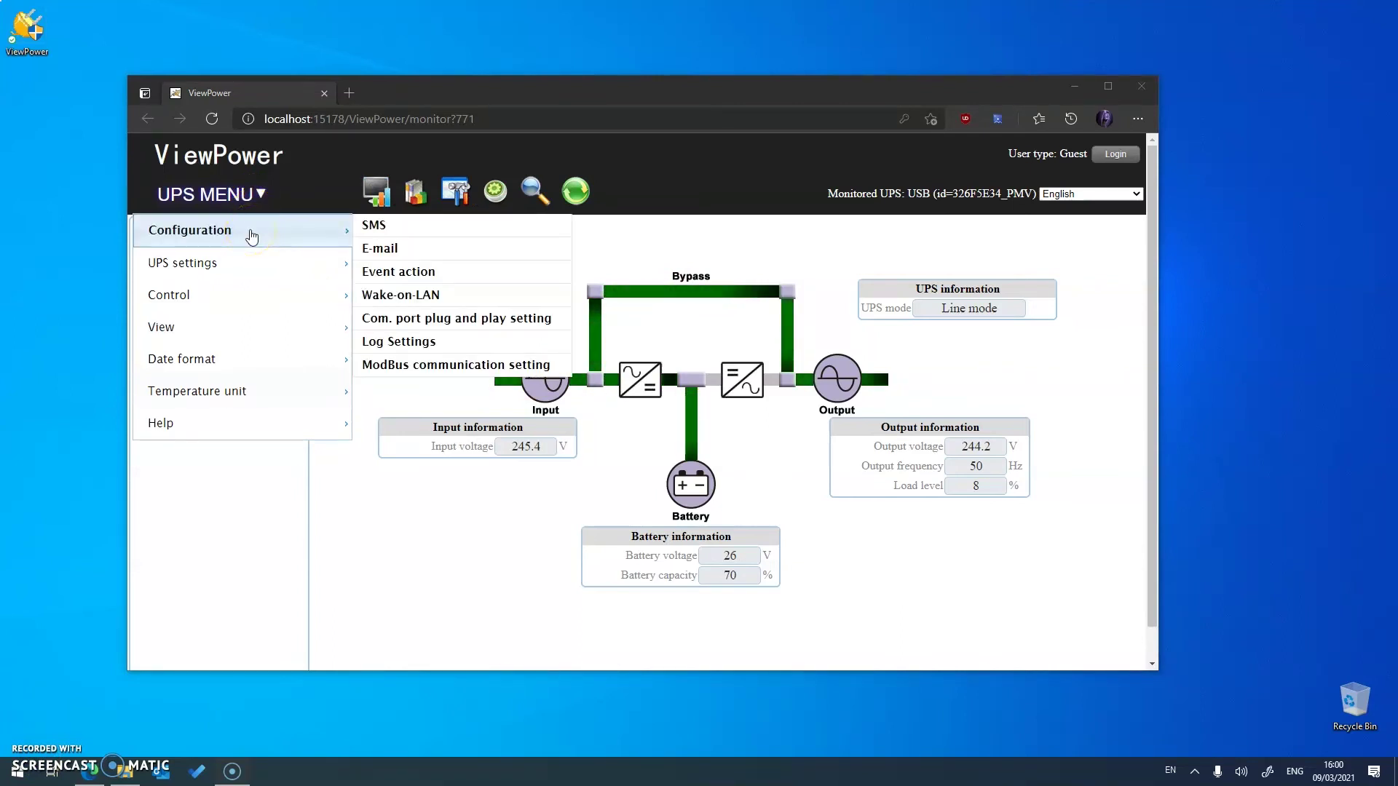
{"action": "left_click", "coordinate": [243, 280]}
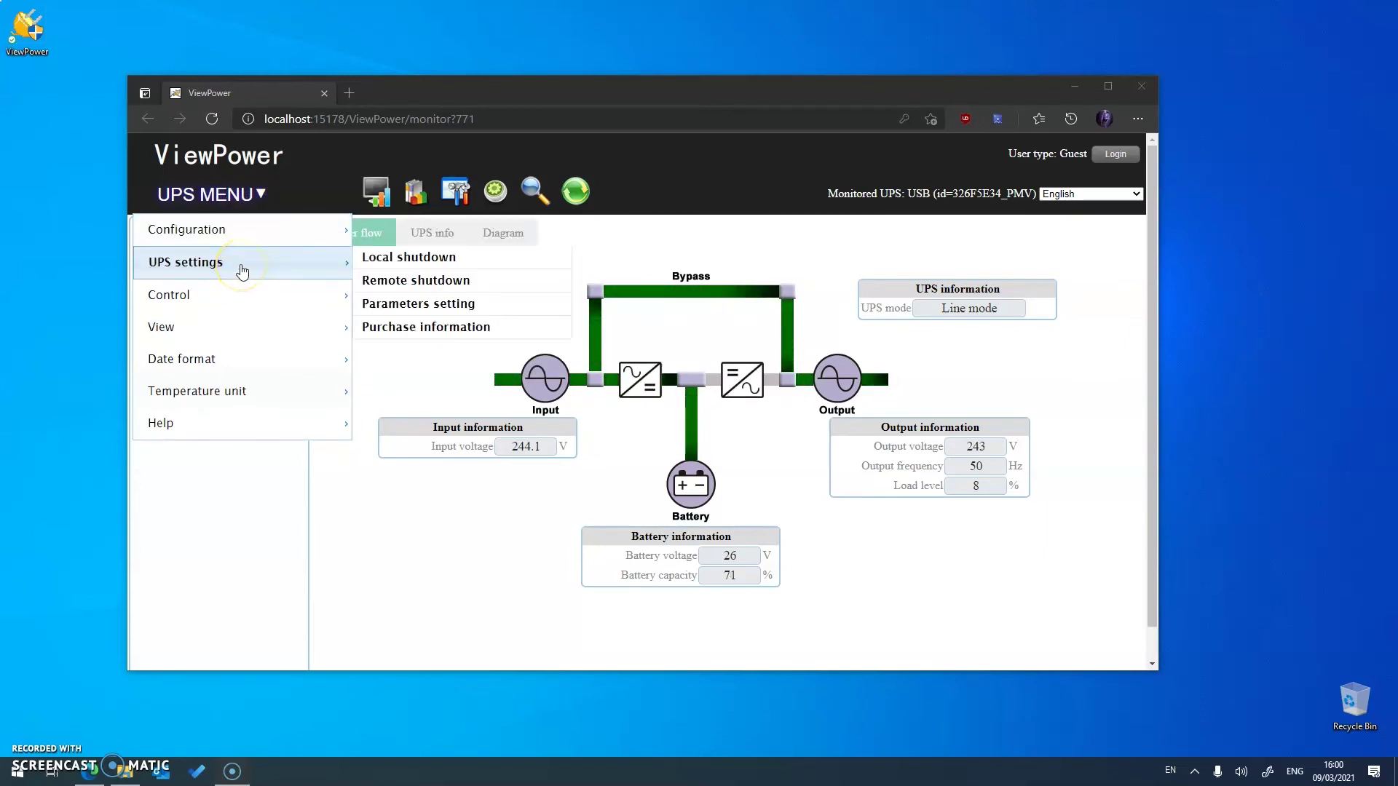
Step: Open Local shutdown and set shutdown to trigger when battery capacity falls to 30%
{"action": "left_click", "coordinate": [475, 270]}
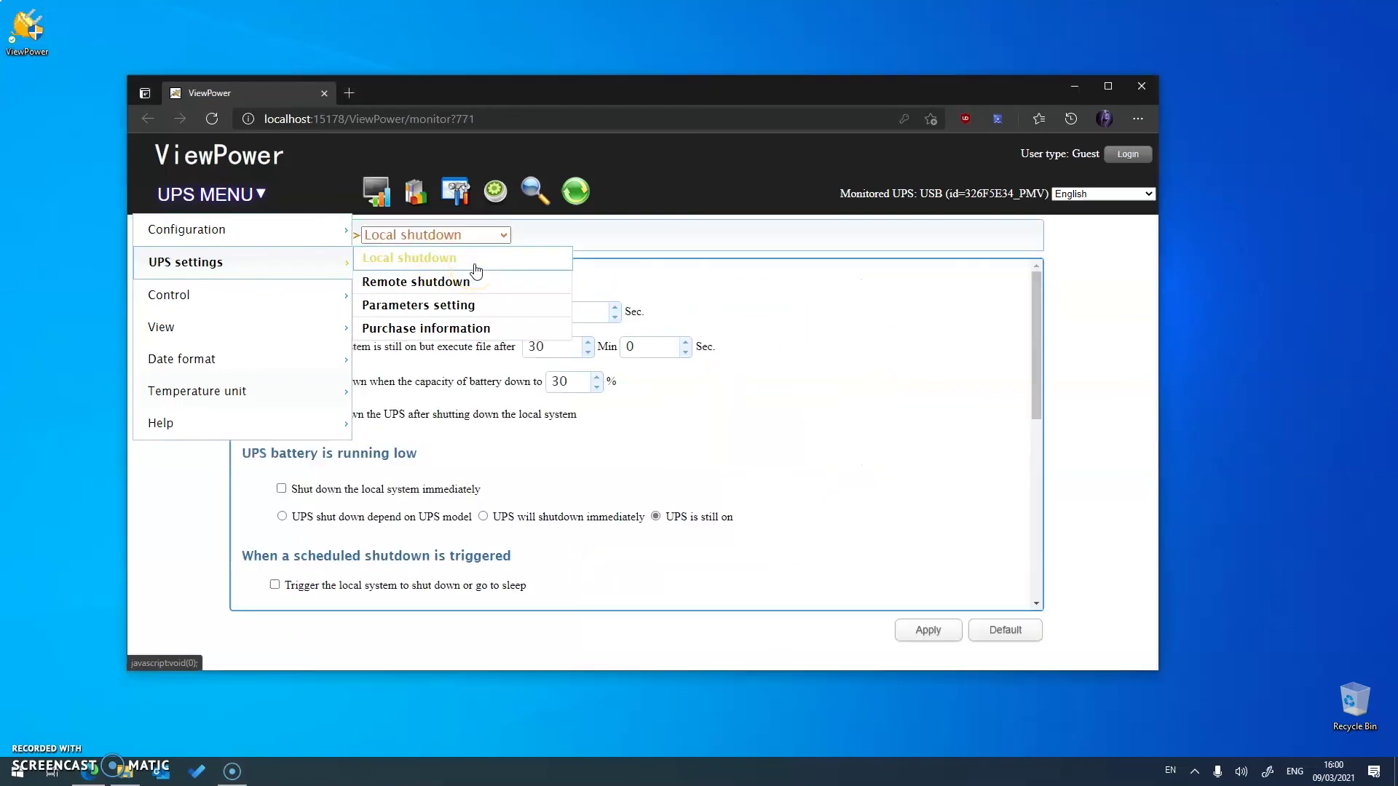
{"action": "left_click", "coordinate": [455, 299]}
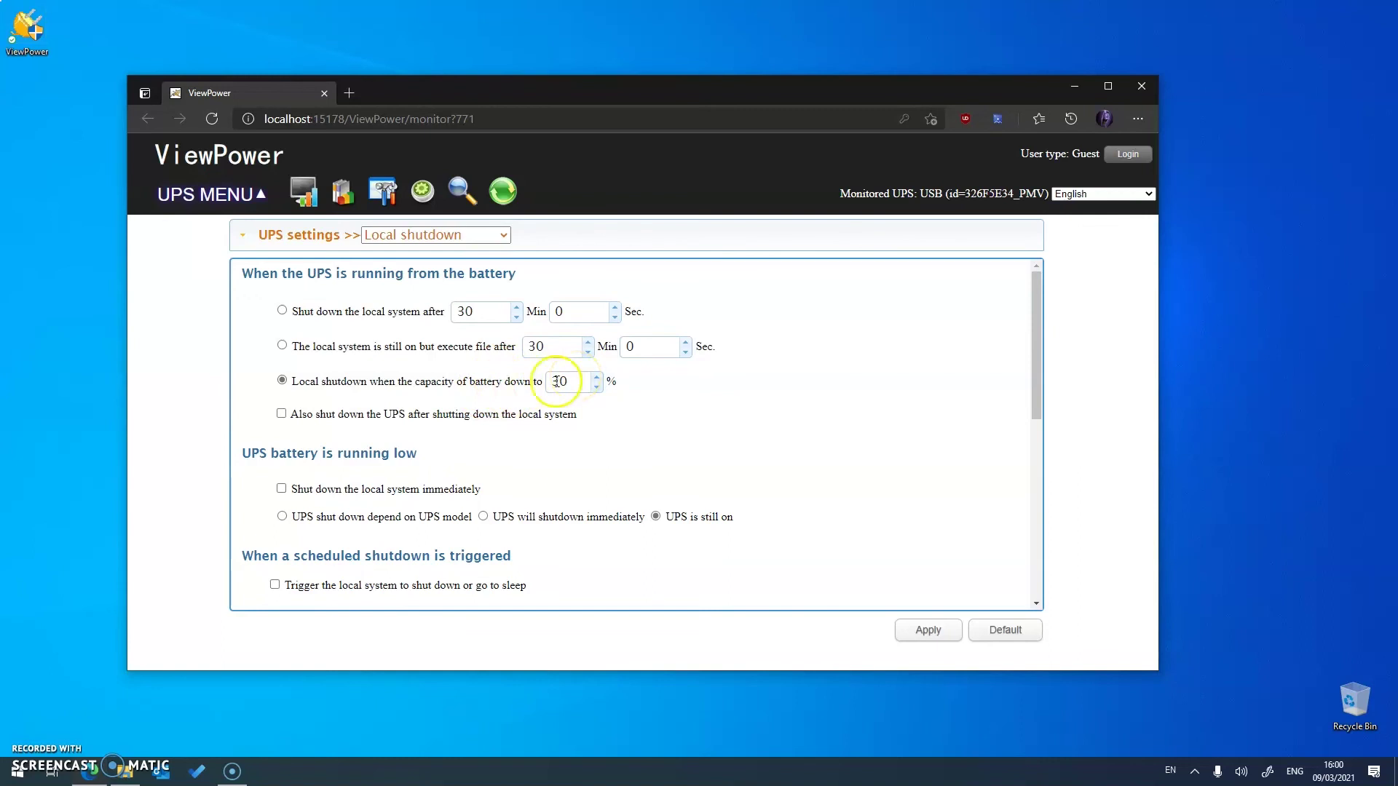
{"action": "left_click", "coordinate": [370, 318]}
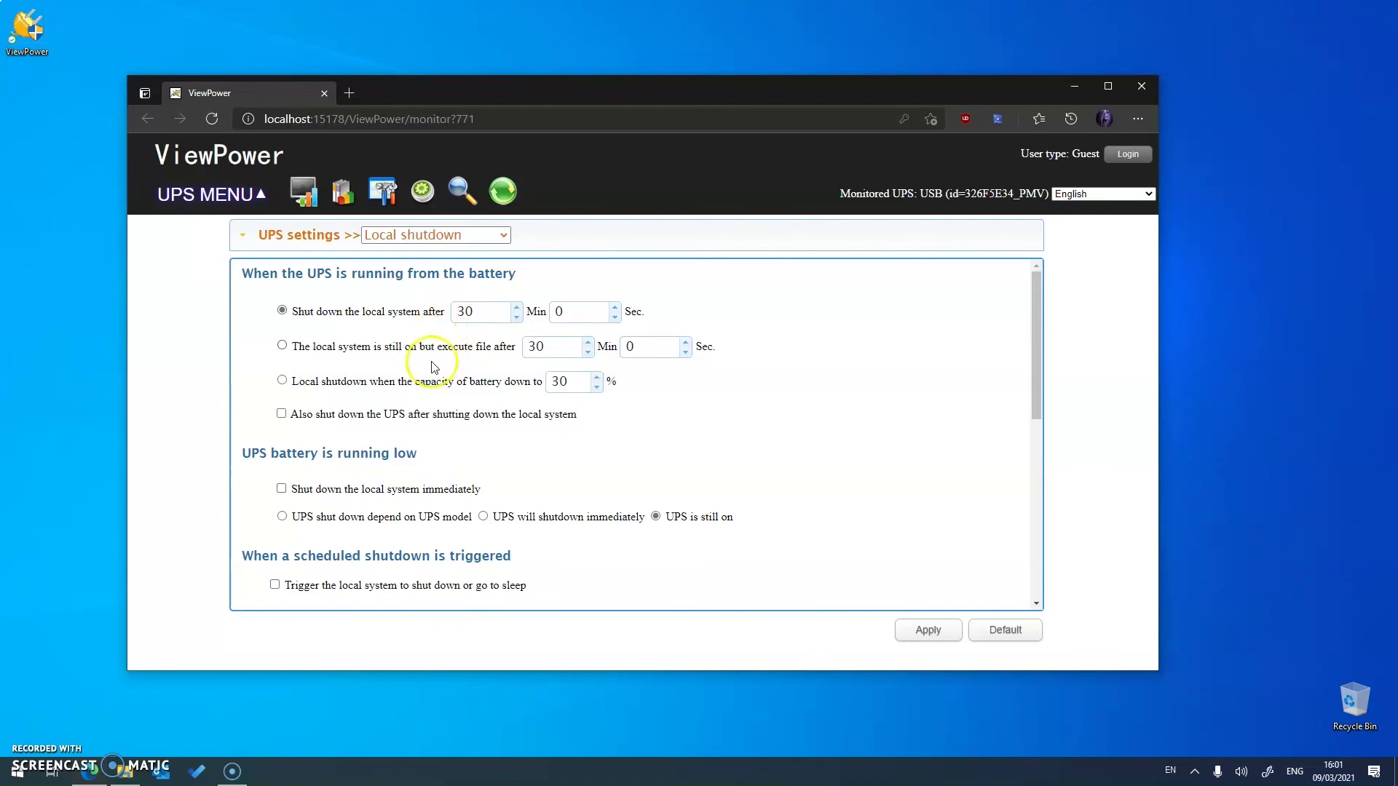
{"action": "left_click", "coordinate": [470, 378]}
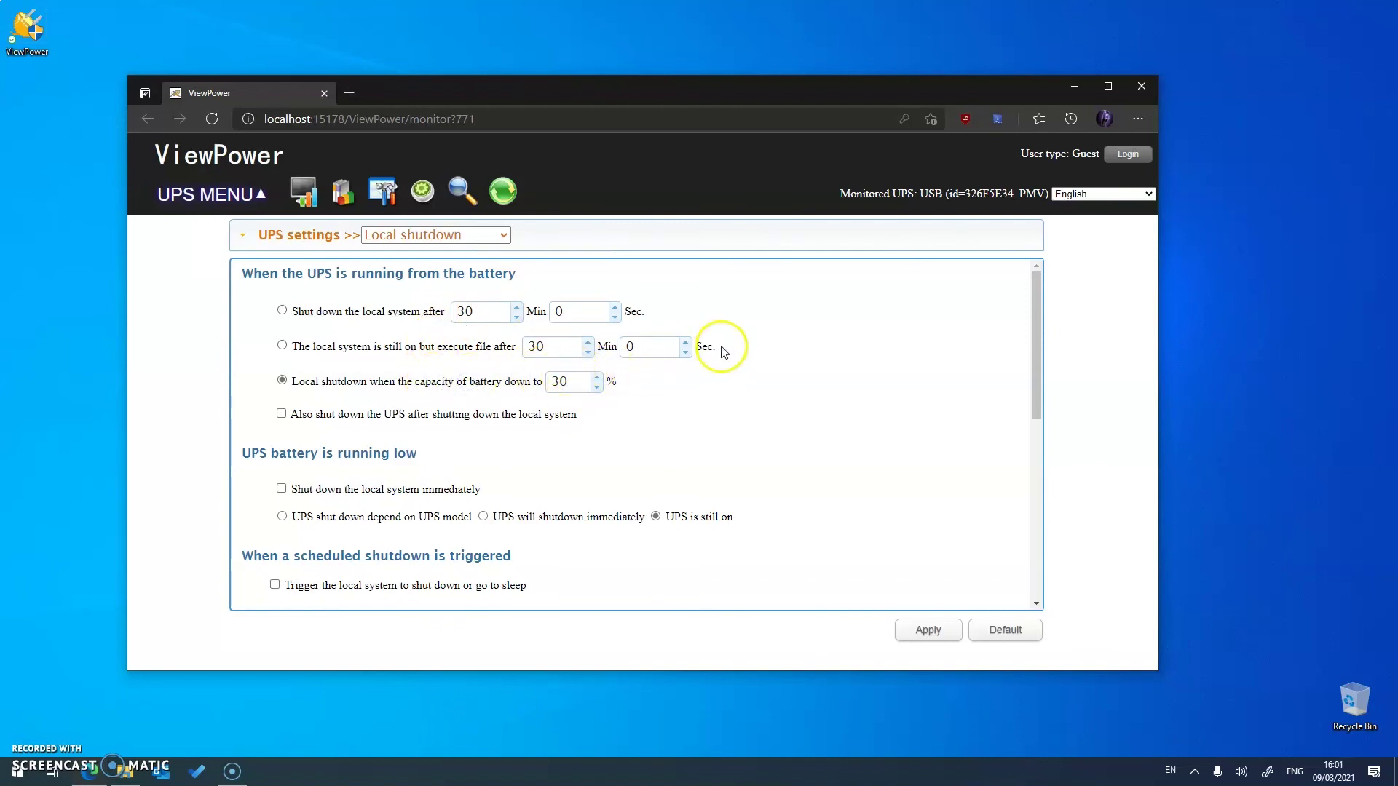
{"action": "scroll", "coordinate": [659, 361], "scroll_direction": "down", "scroll_amount": 1}
{"action": "scroll", "coordinate": [659, 360], "scroll_direction": "down", "scroll_amount": 3}
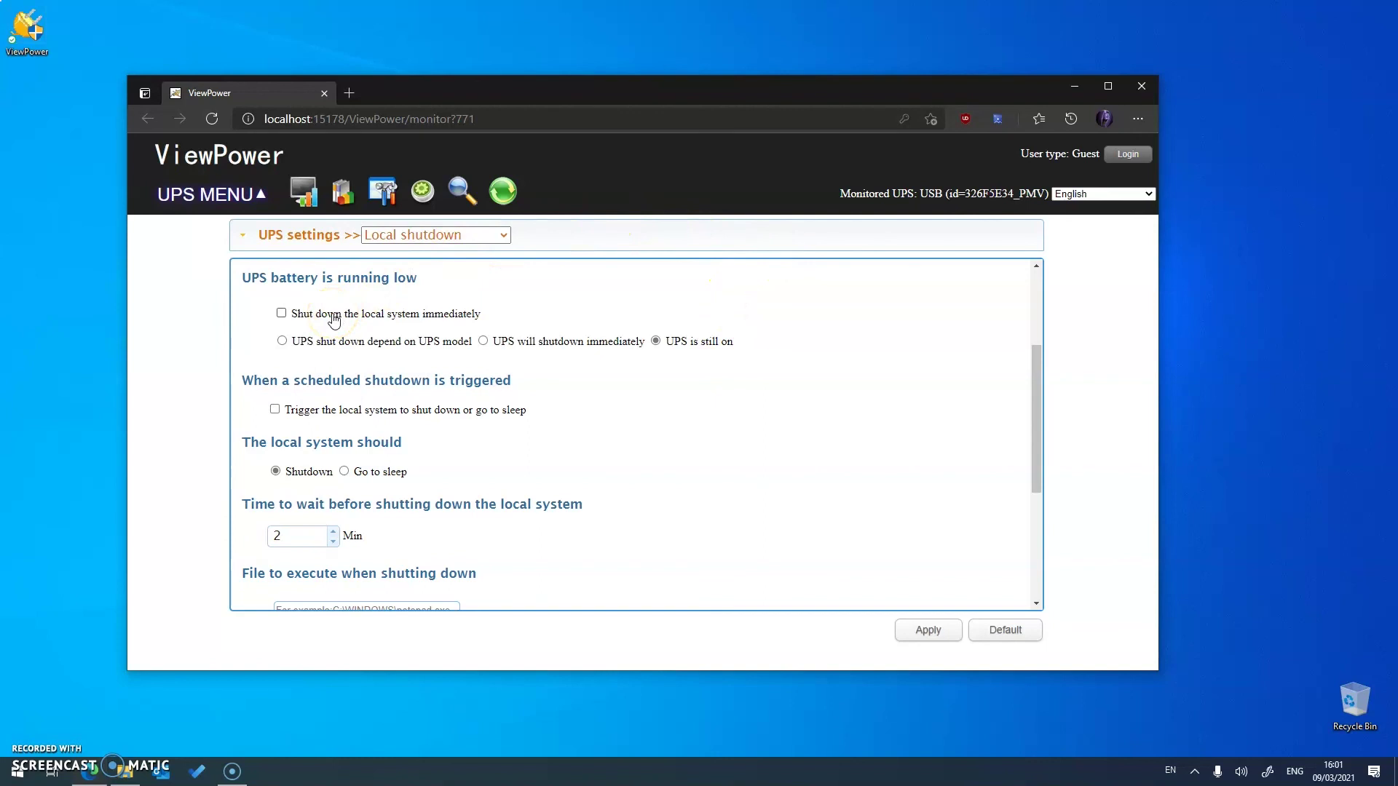
{"action": "scroll", "coordinate": [342, 315], "scroll_direction": "down", "scroll_amount": 1}
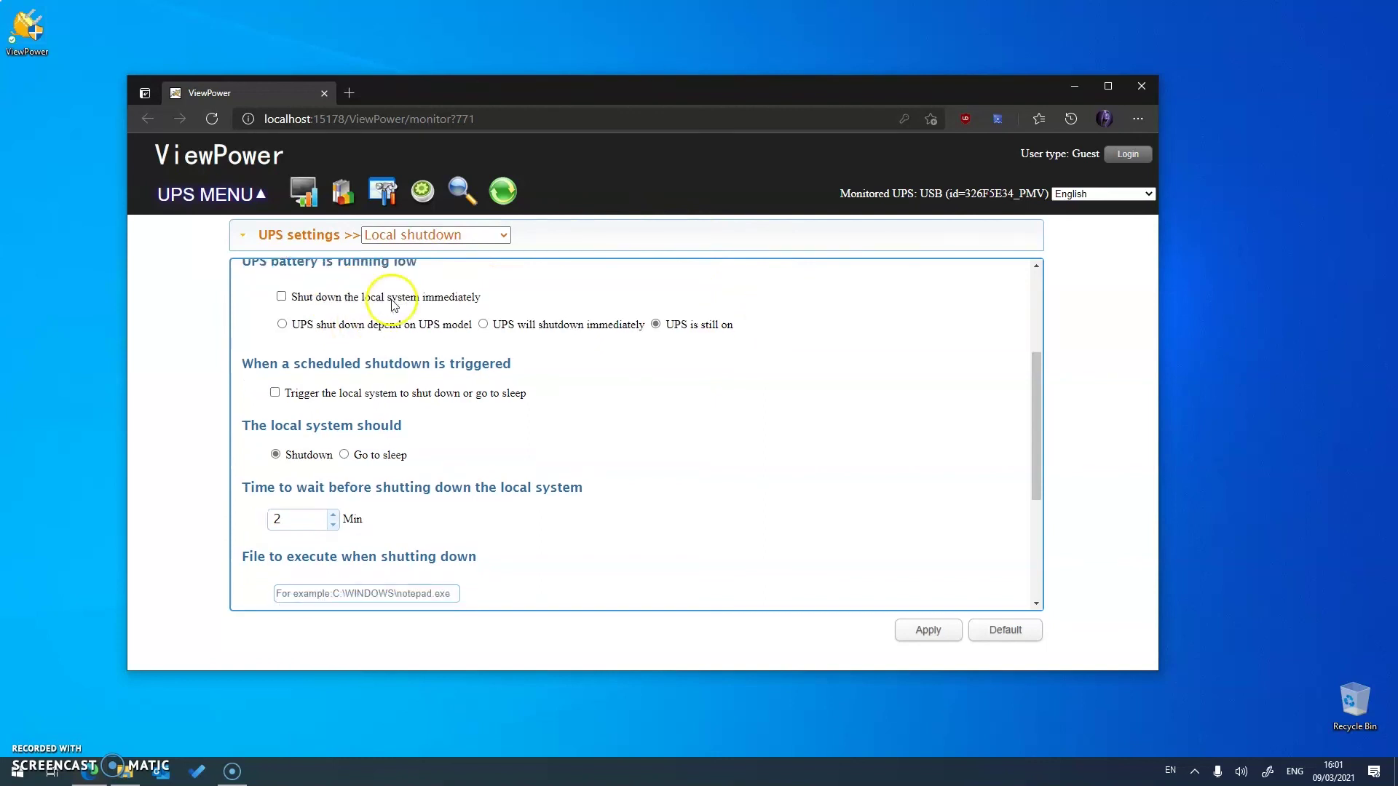
{"action": "scroll", "coordinate": [427, 321], "scroll_direction": "down", "scroll_amount": 1}
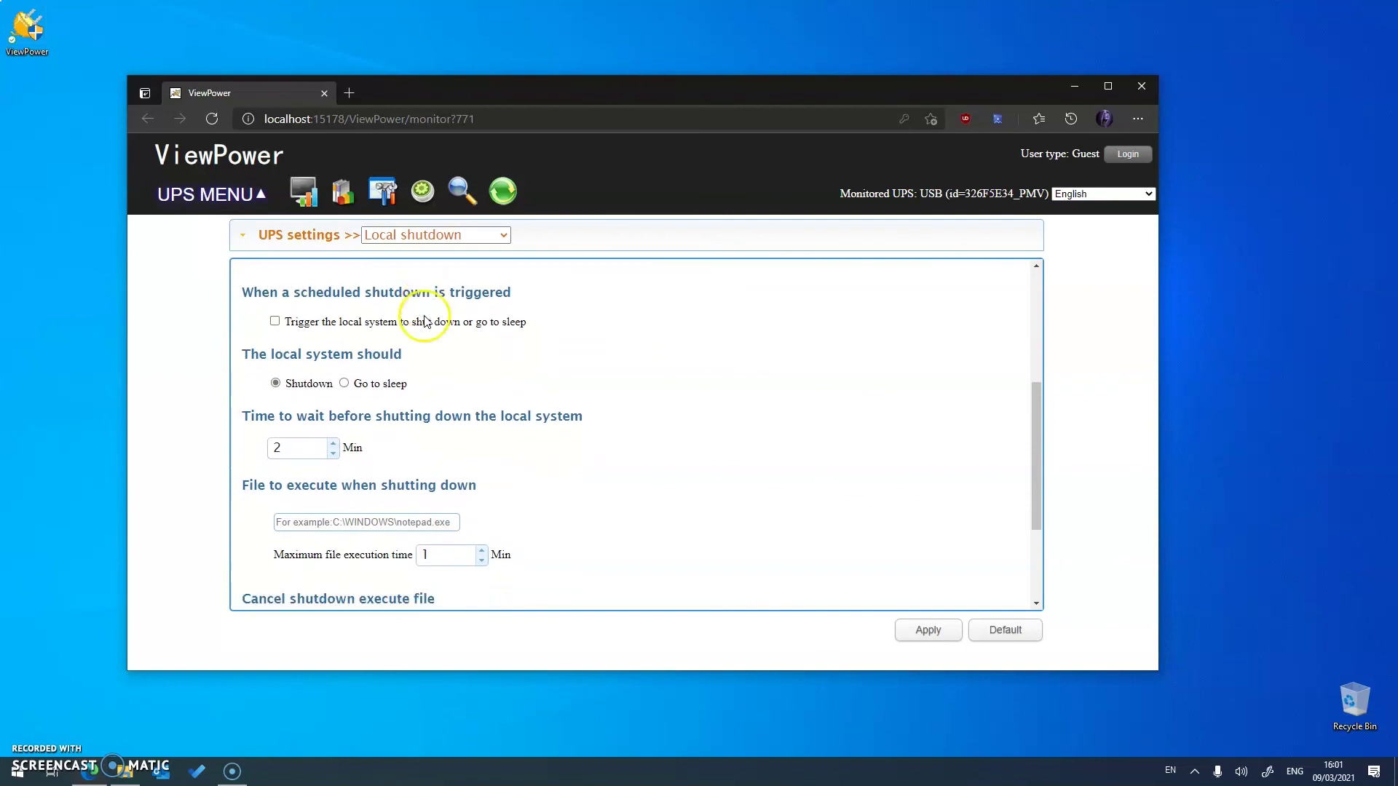
{"action": "scroll", "coordinate": [603, 264], "scroll_direction": "down", "scroll_amount": 1}
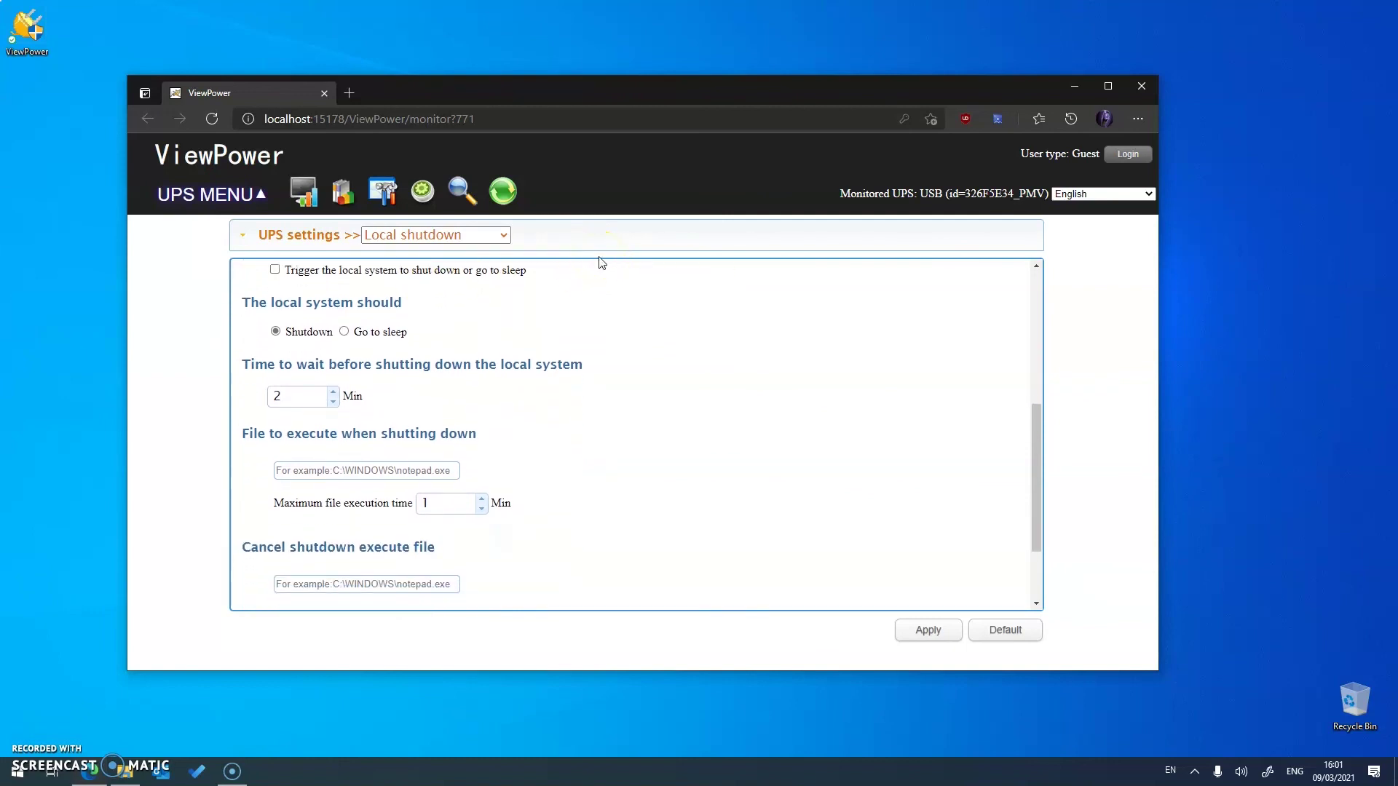
{"action": "scroll", "coordinate": [525, 363], "scroll_direction": "down", "scroll_amount": 2}
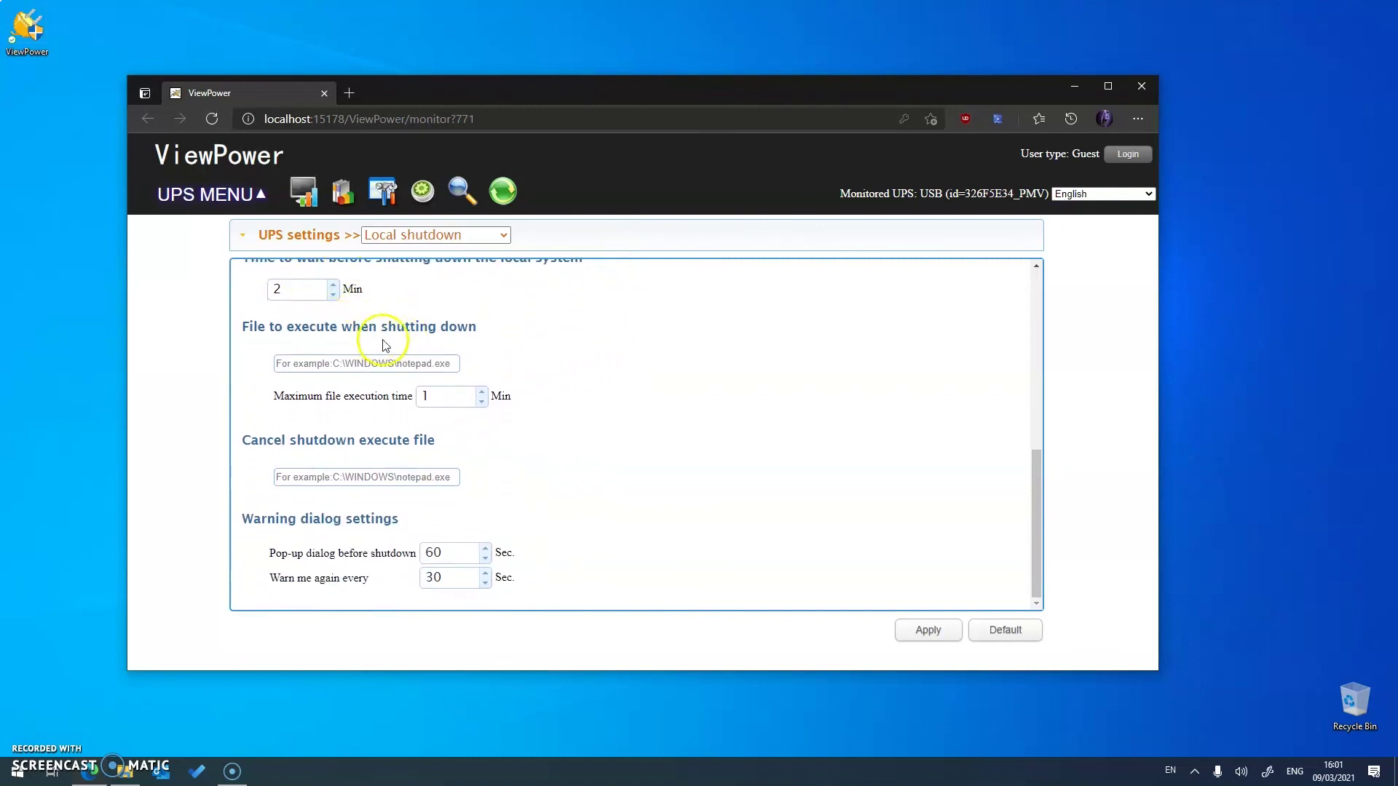
Step: Apply the 30% local shutdown settings, log in as administrator, and browse the UPS MENU submenus
{"action": "left_click", "coordinate": [918, 629]}
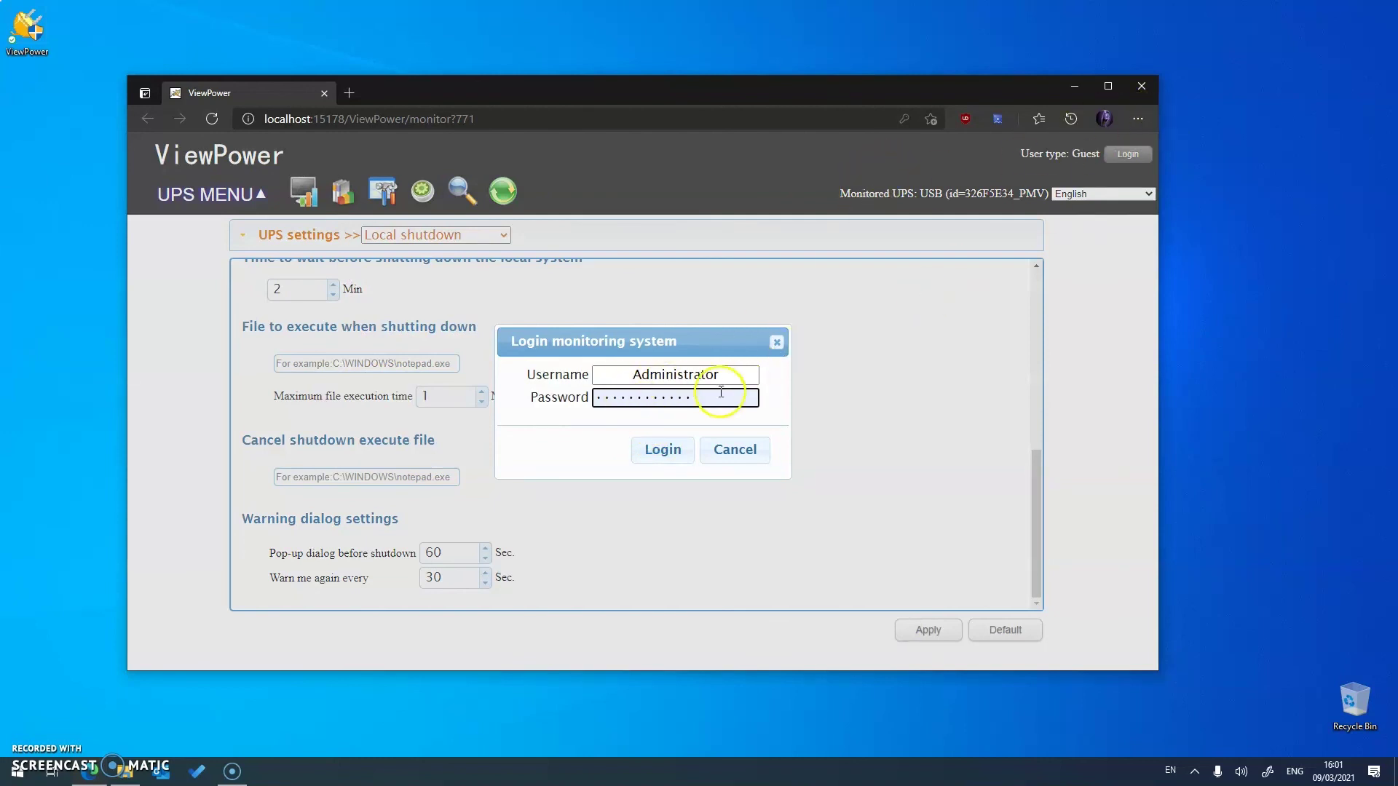
{"action": "left_click", "coordinate": [663, 453]}
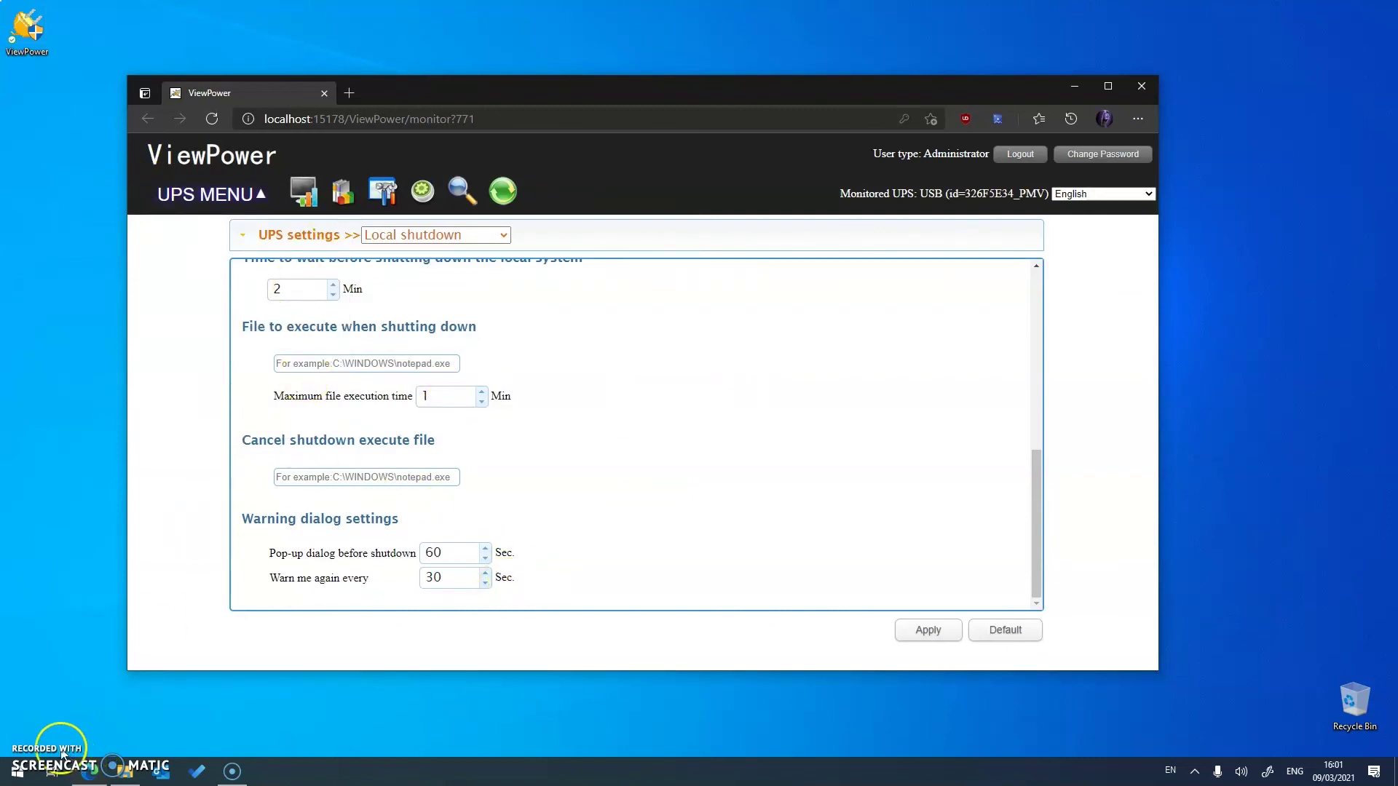
{"action": "left_click", "coordinate": [255, 199]}
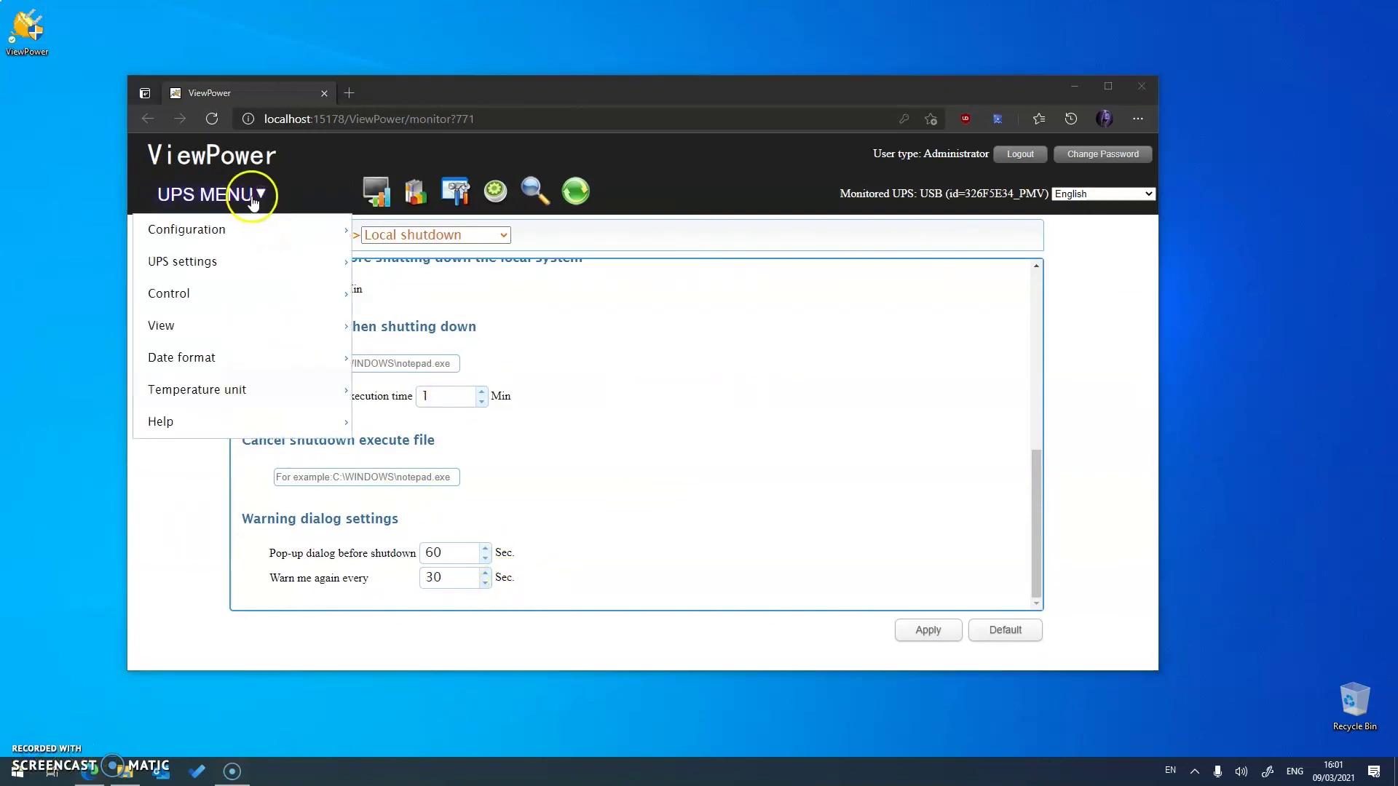
{"action": "mouse_move", "coordinate": [254, 227]}
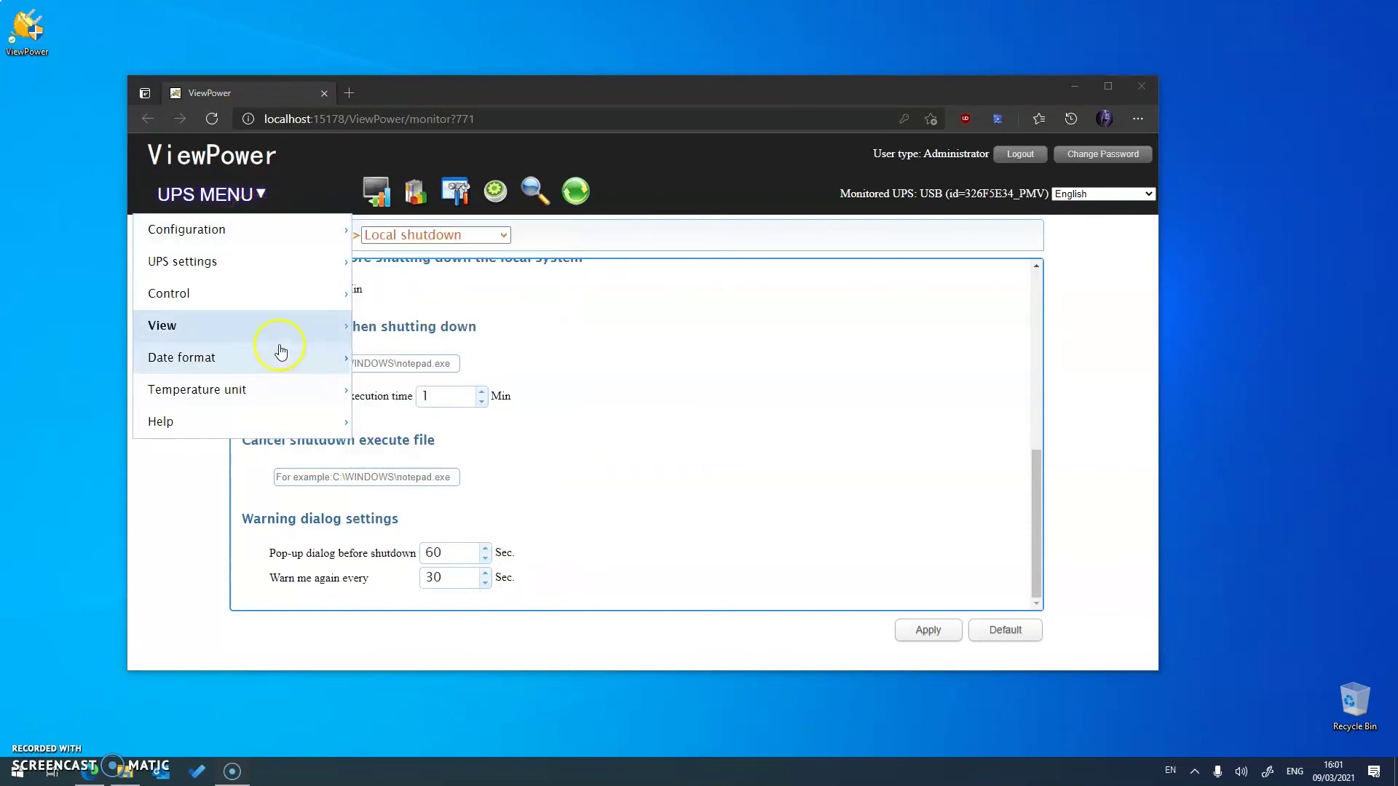
{"action": "mouse_move", "coordinate": [281, 355]}
{"action": "mouse_move", "coordinate": [286, 321]}
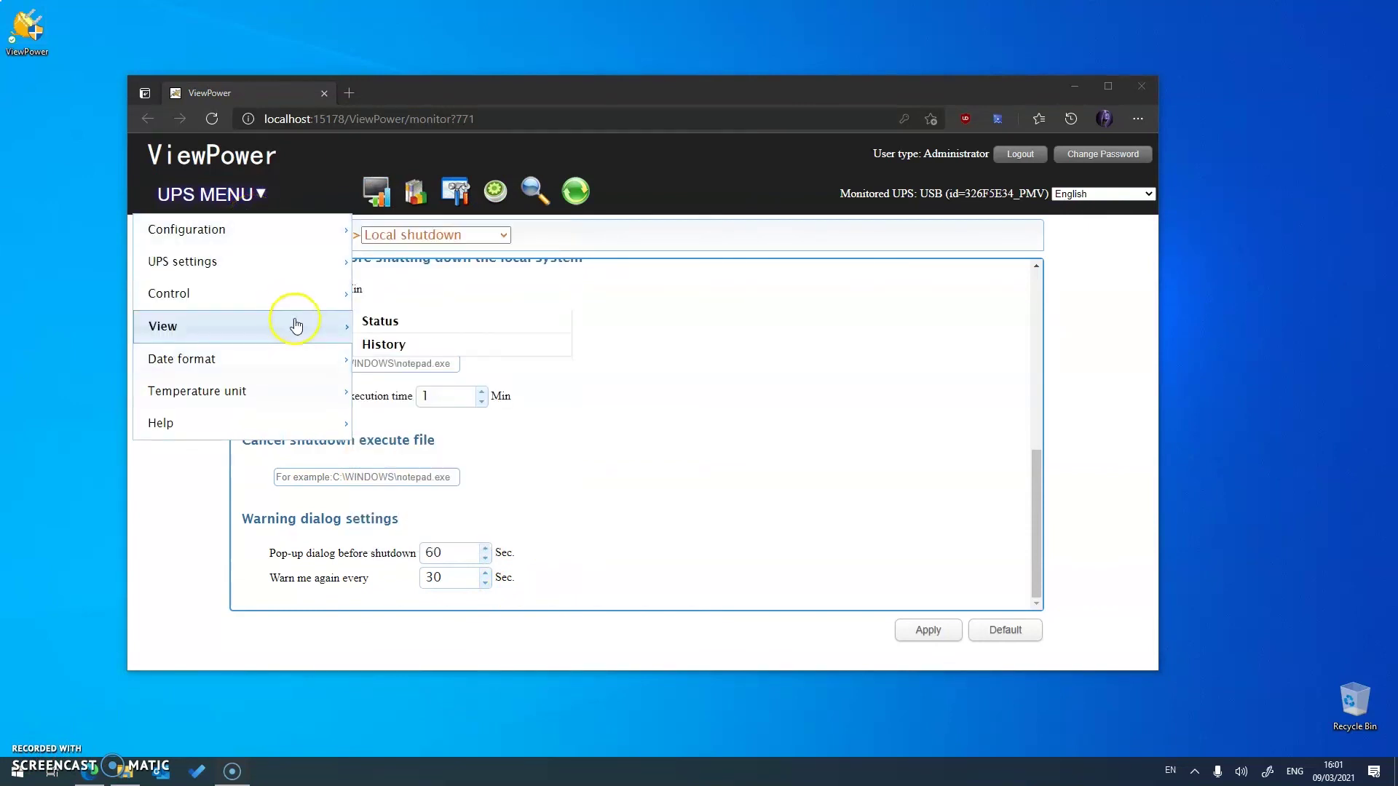
{"action": "mouse_move", "coordinate": [235, 202]}
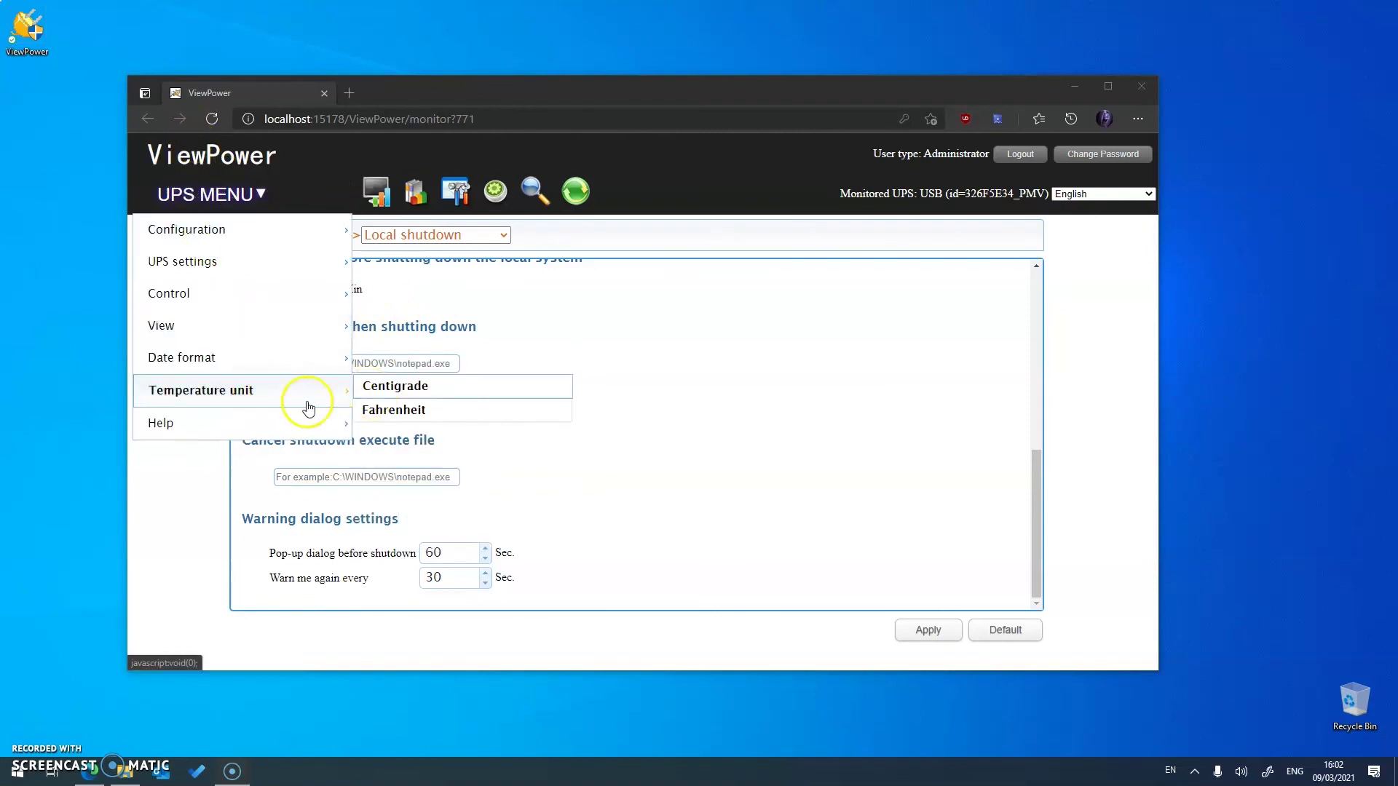
{"action": "mouse_move", "coordinate": [303, 432]}
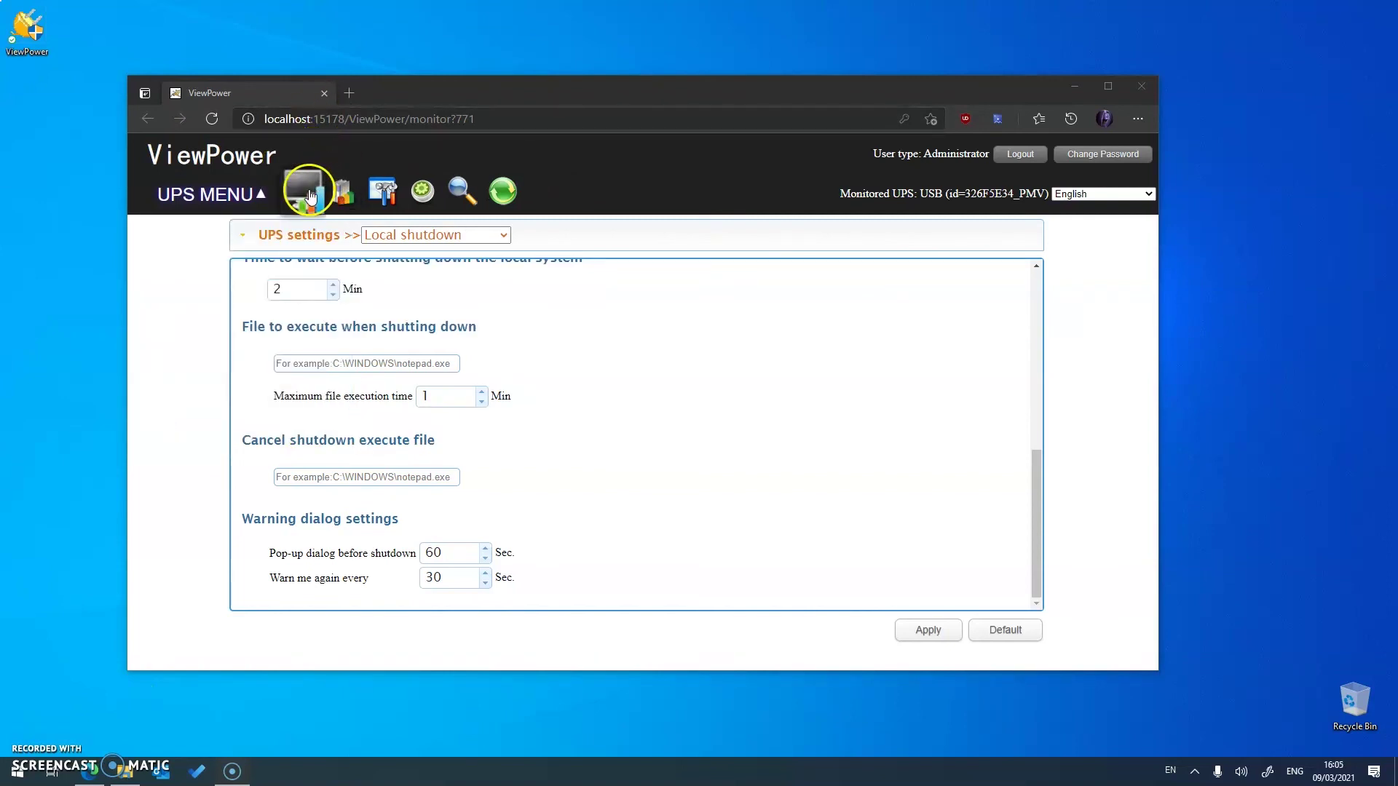
Step: Return to the power flow view, log out to Guest, and close the Edge console window
{"action": "left_click", "coordinate": [310, 195]}
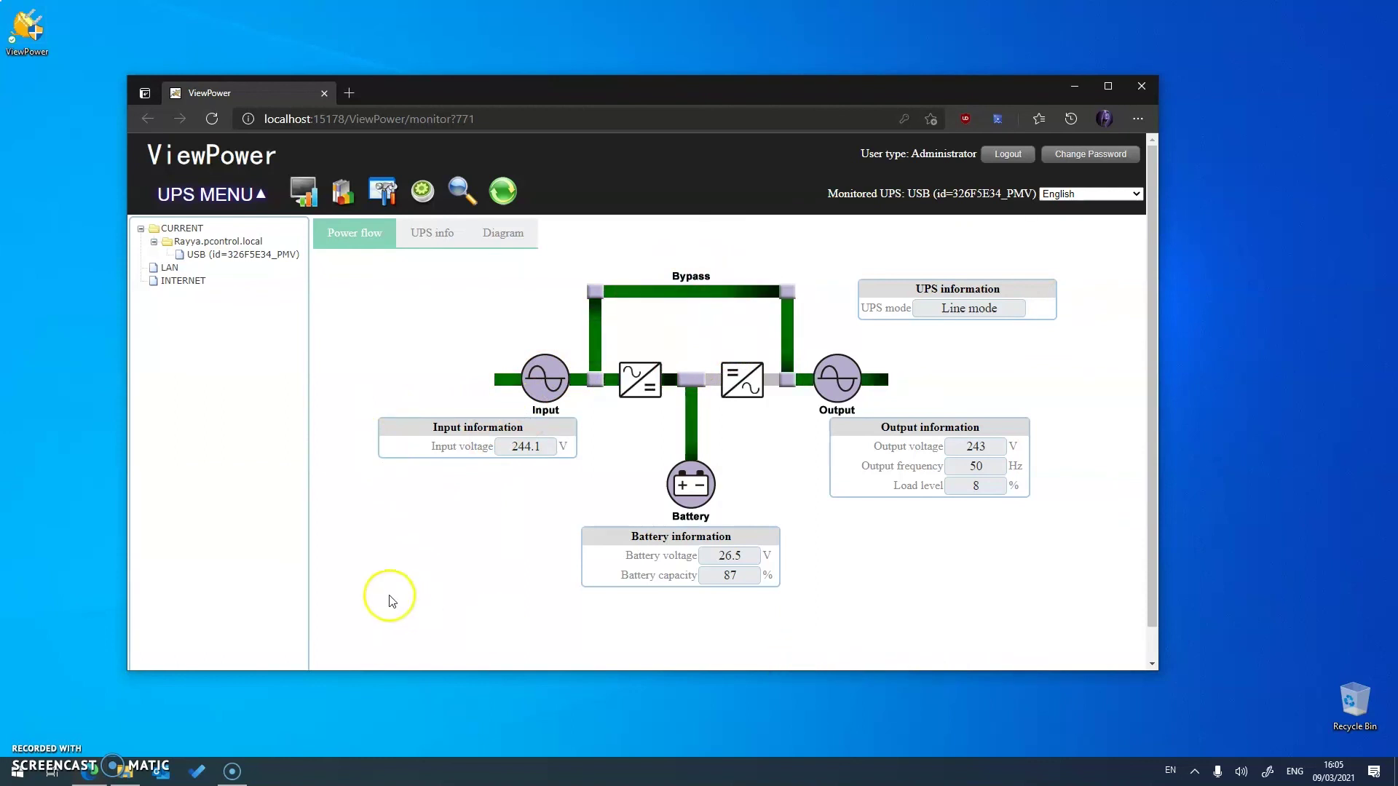
{"action": "left_click", "coordinate": [996, 155]}
{"action": "left_click", "coordinate": [620, 452]}
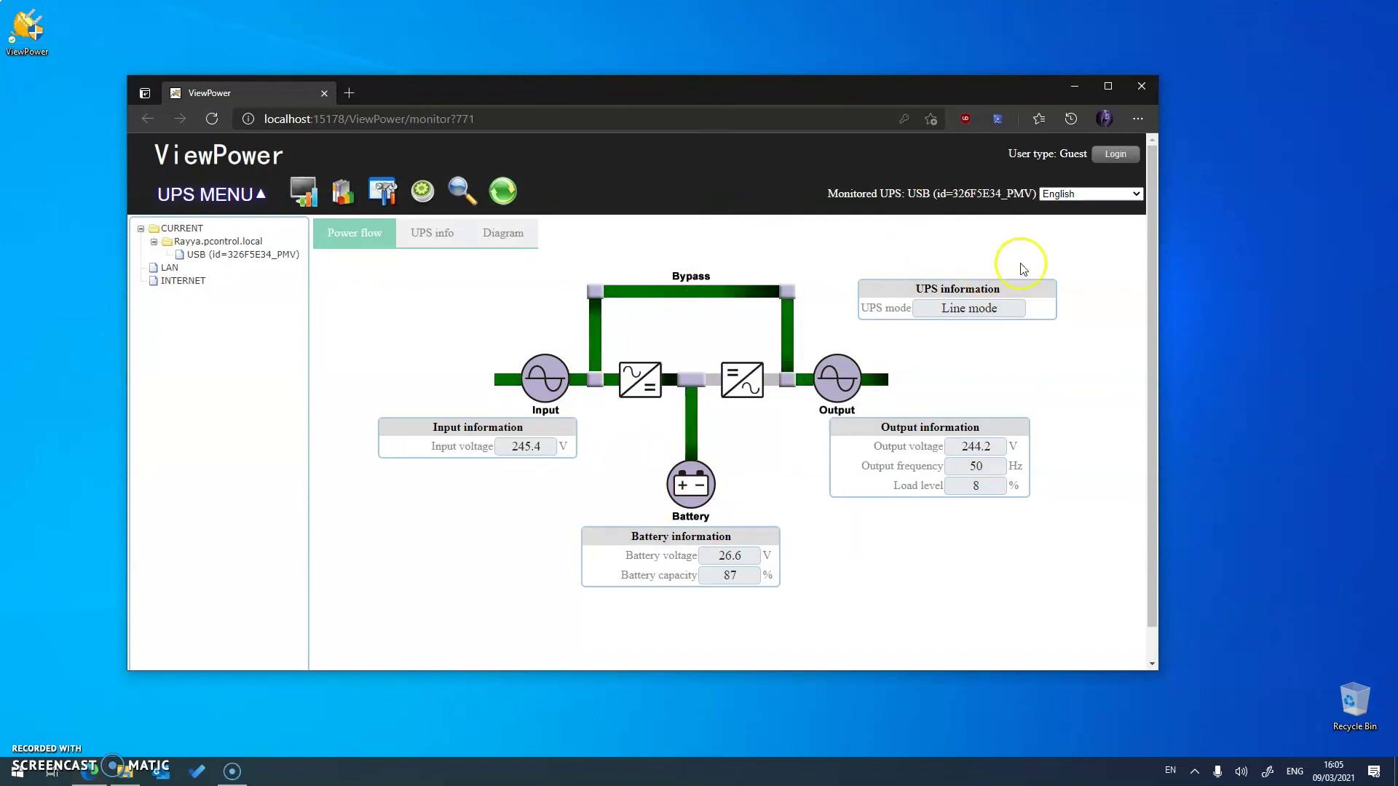
{"action": "left_click", "coordinate": [1141, 86]}
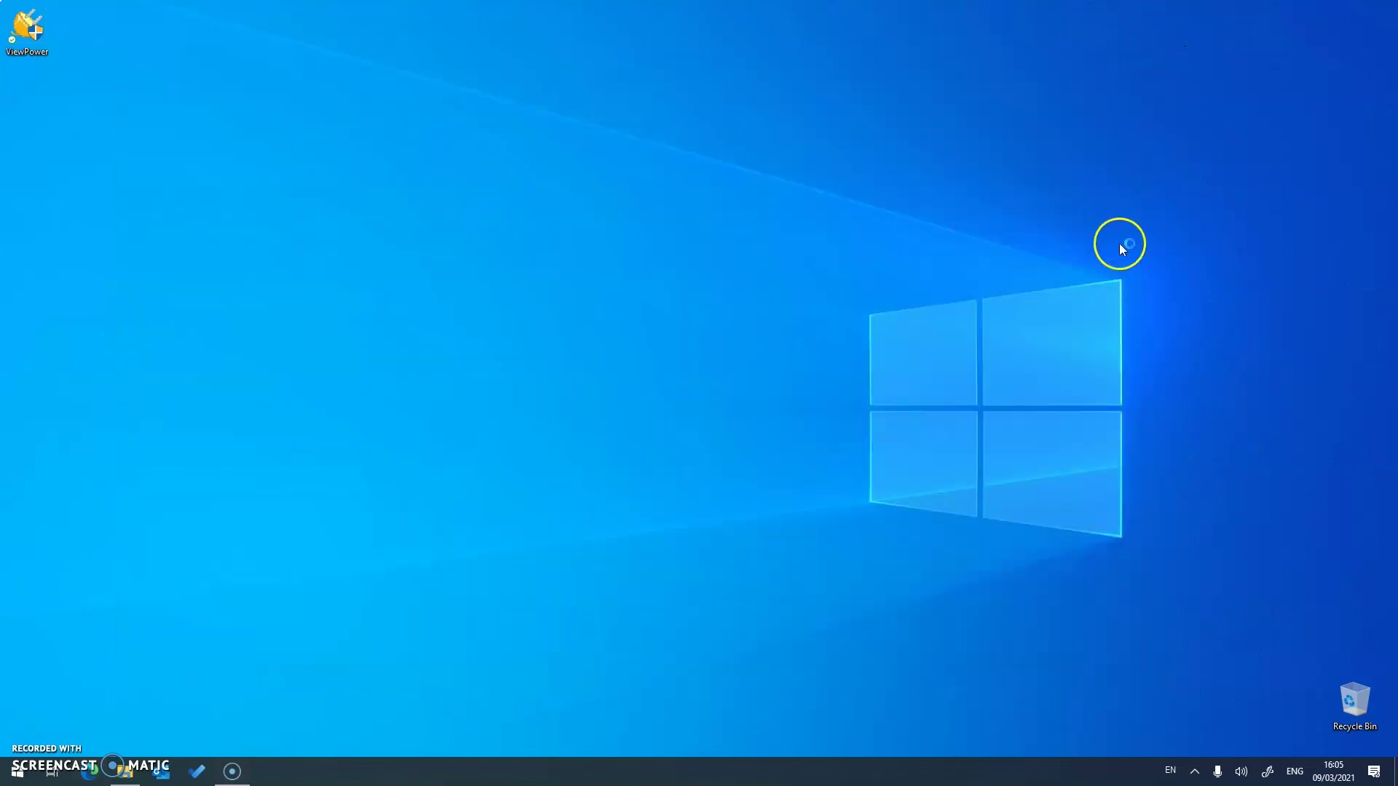
{"action": "left_click", "coordinate": [1194, 772]}
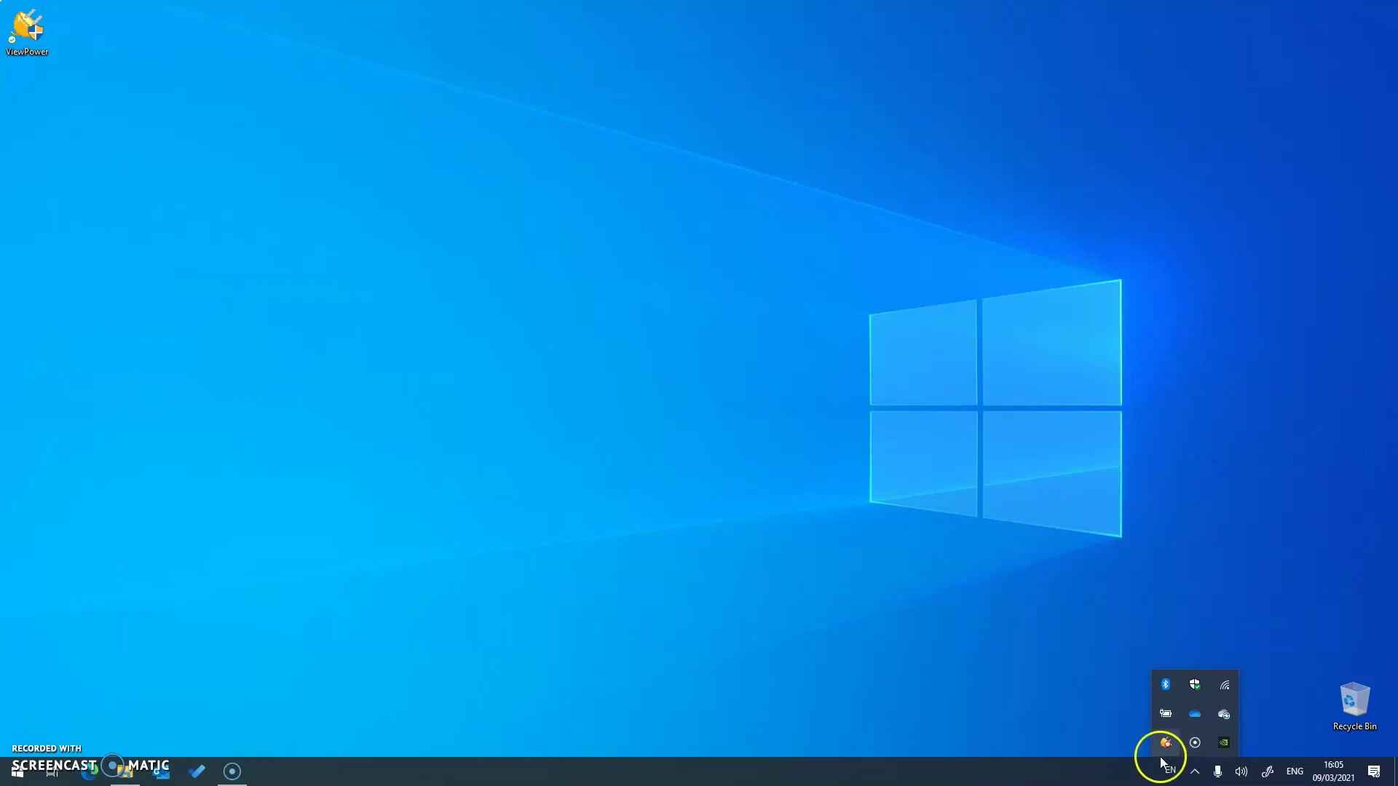